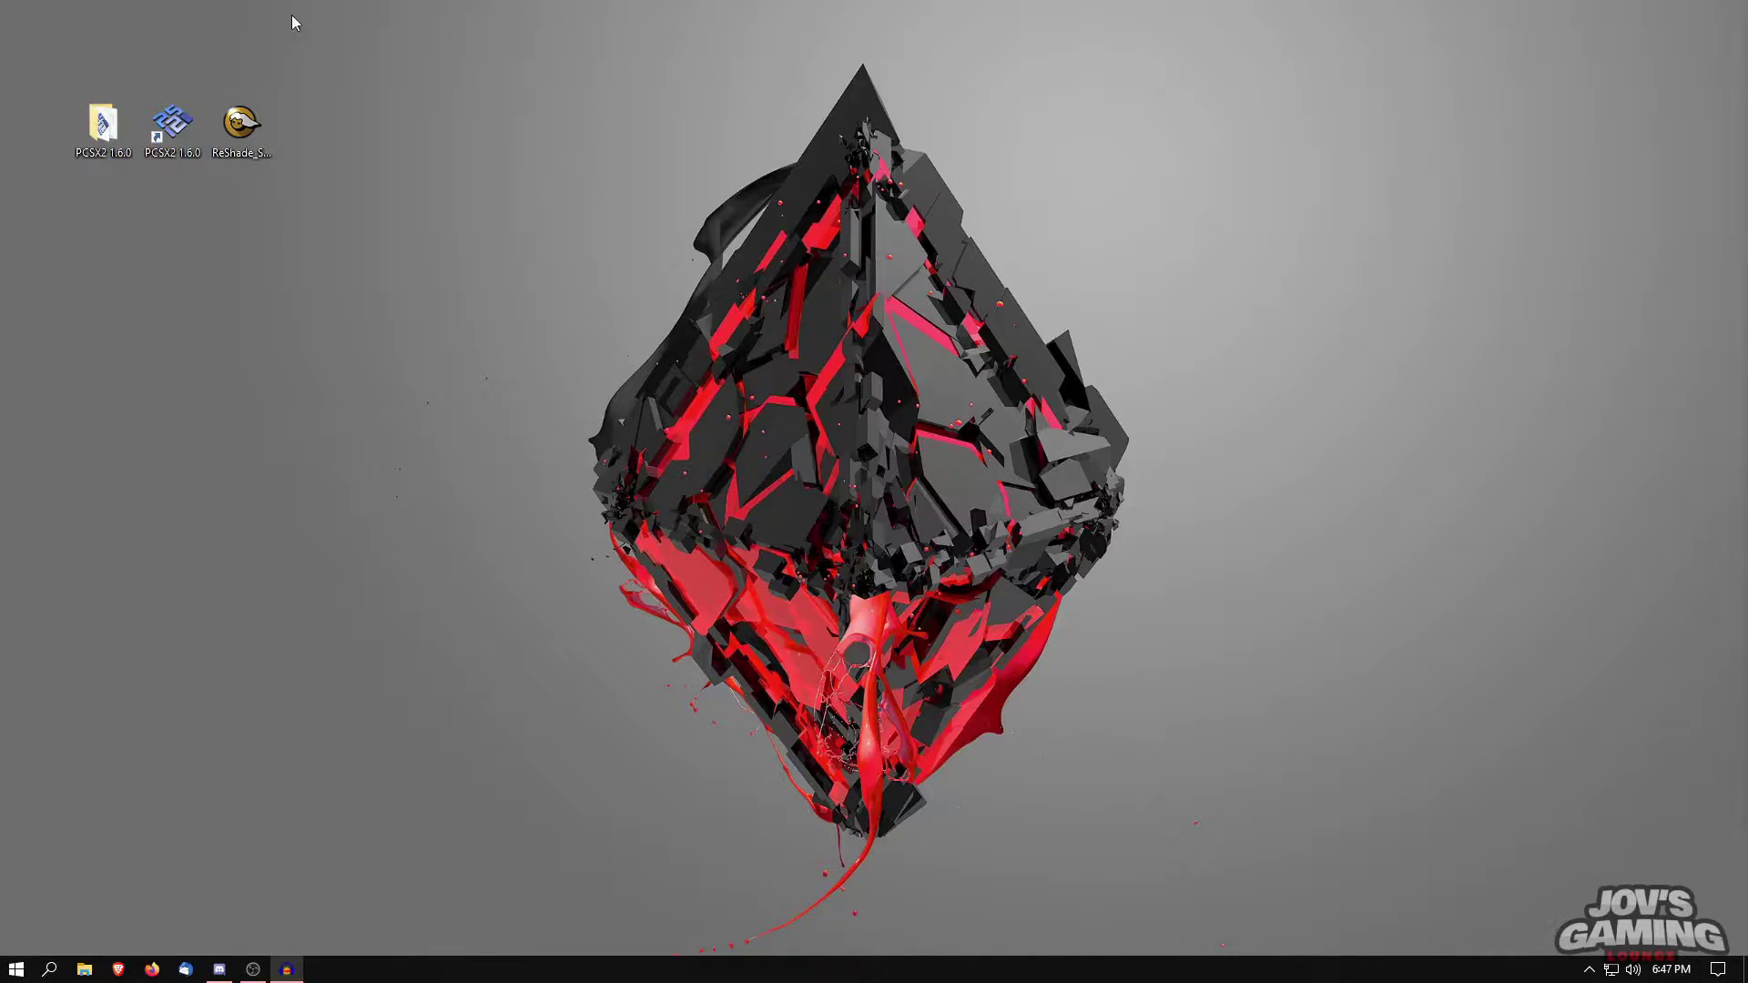
Step: Launch PCSX2 1.6.0, move its window clear of the desktop shortcuts and fast-boot the ISO
double_click(172, 123)
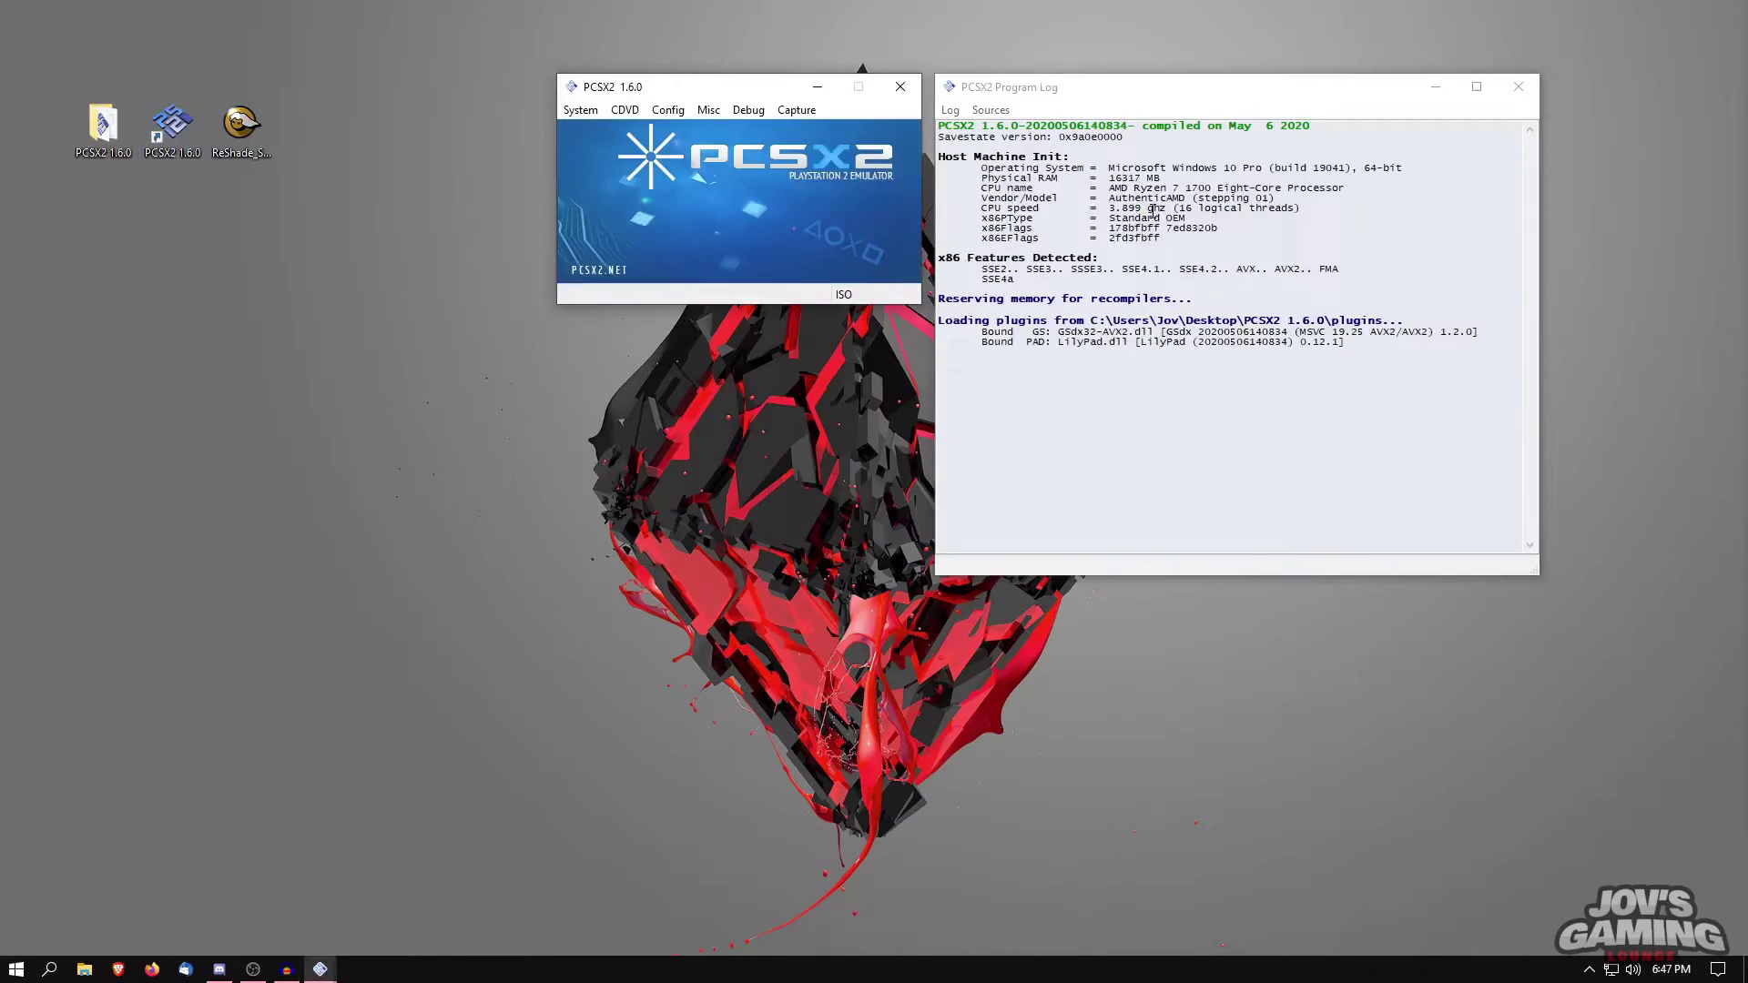
drag(702, 91, 632, 194)
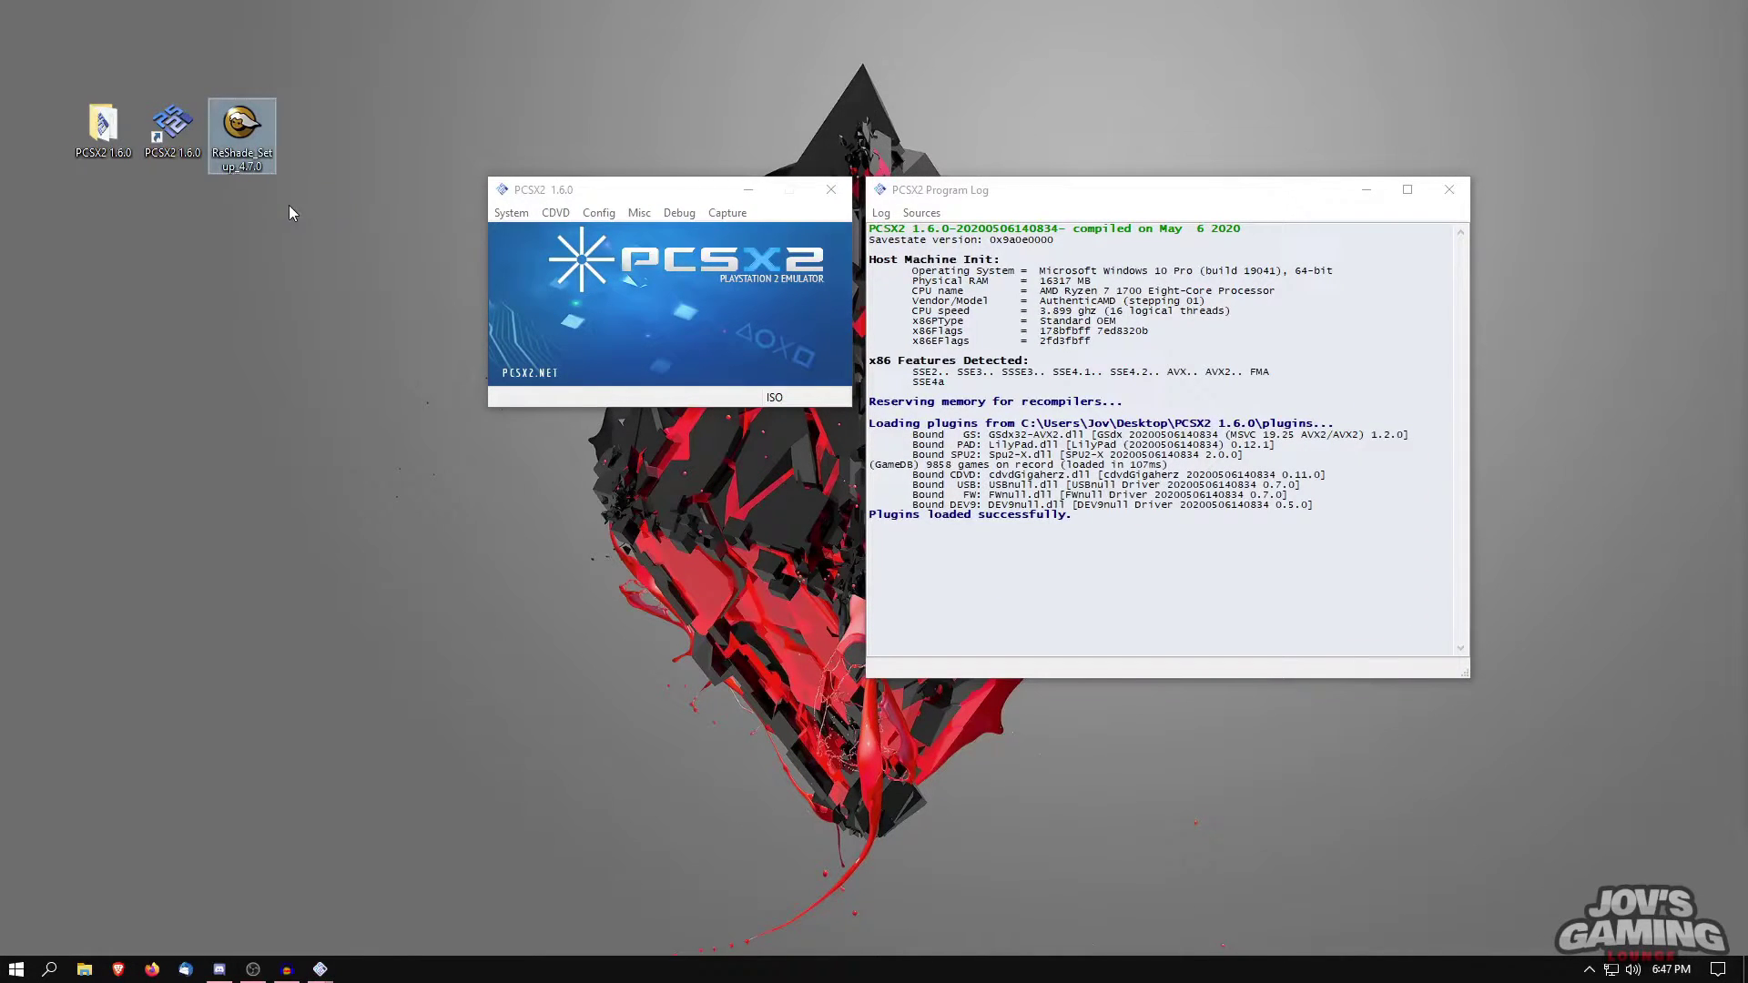
click(542, 200)
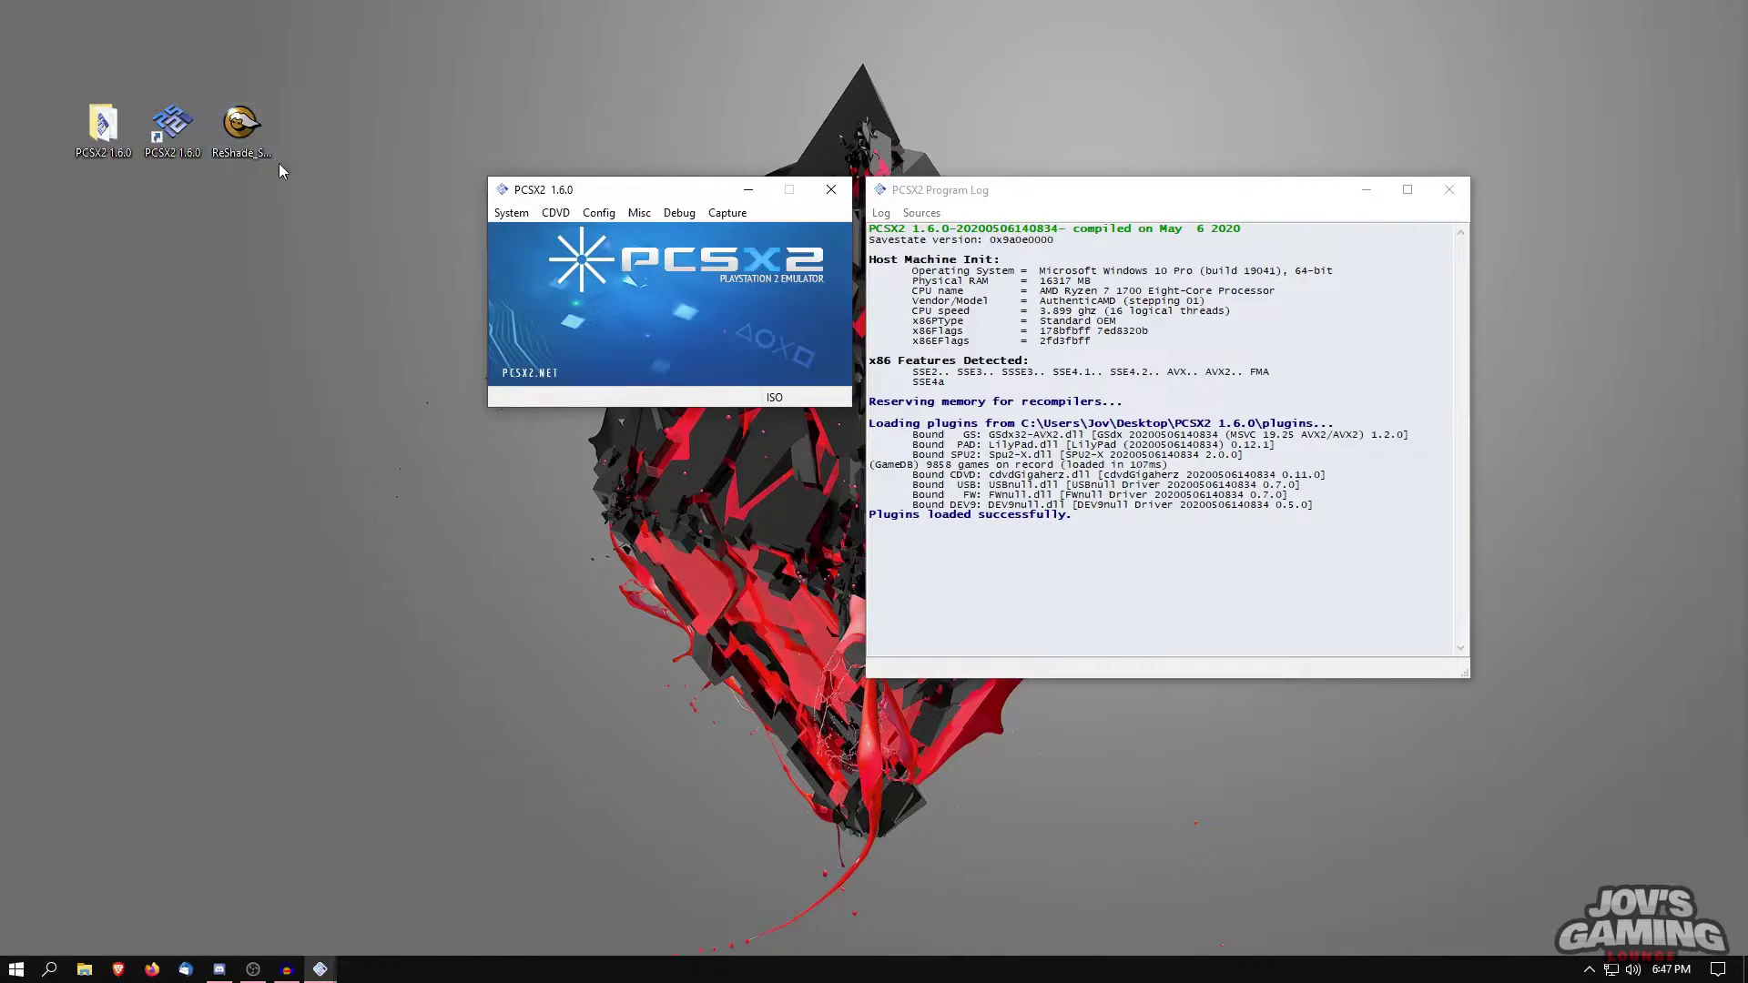
click(599, 212)
mouse_move(501, 212)
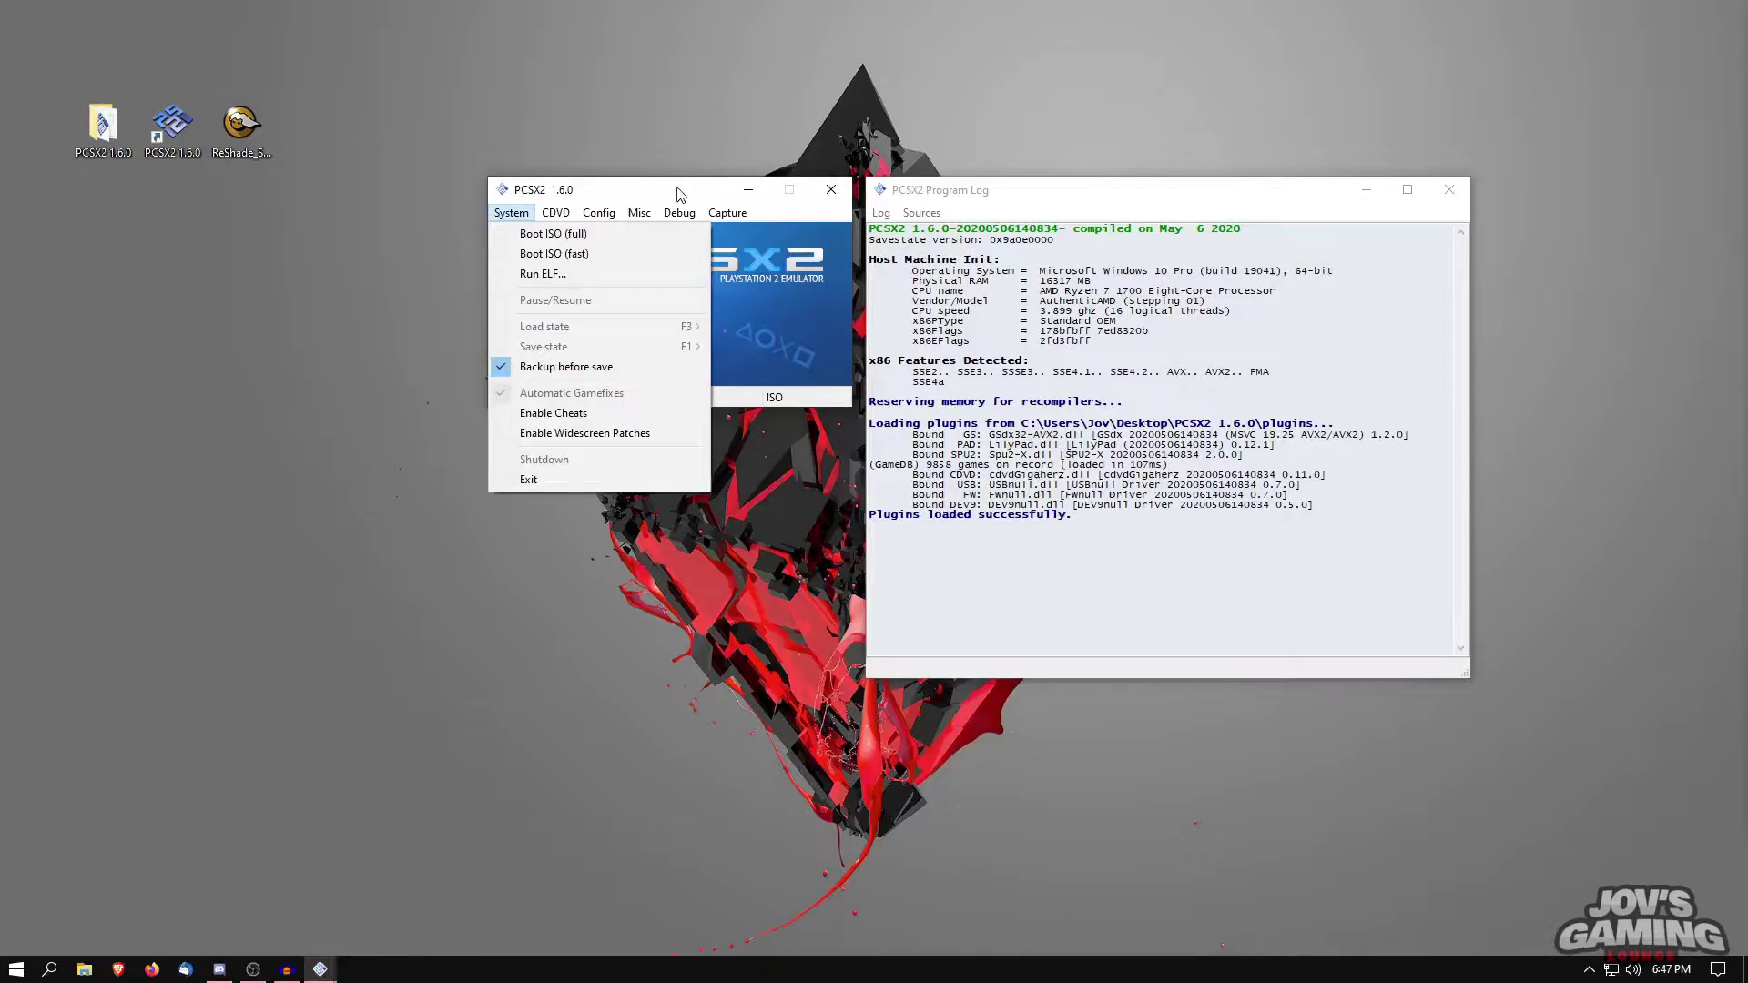
drag(676, 194, 579, 244)
click(413, 264)
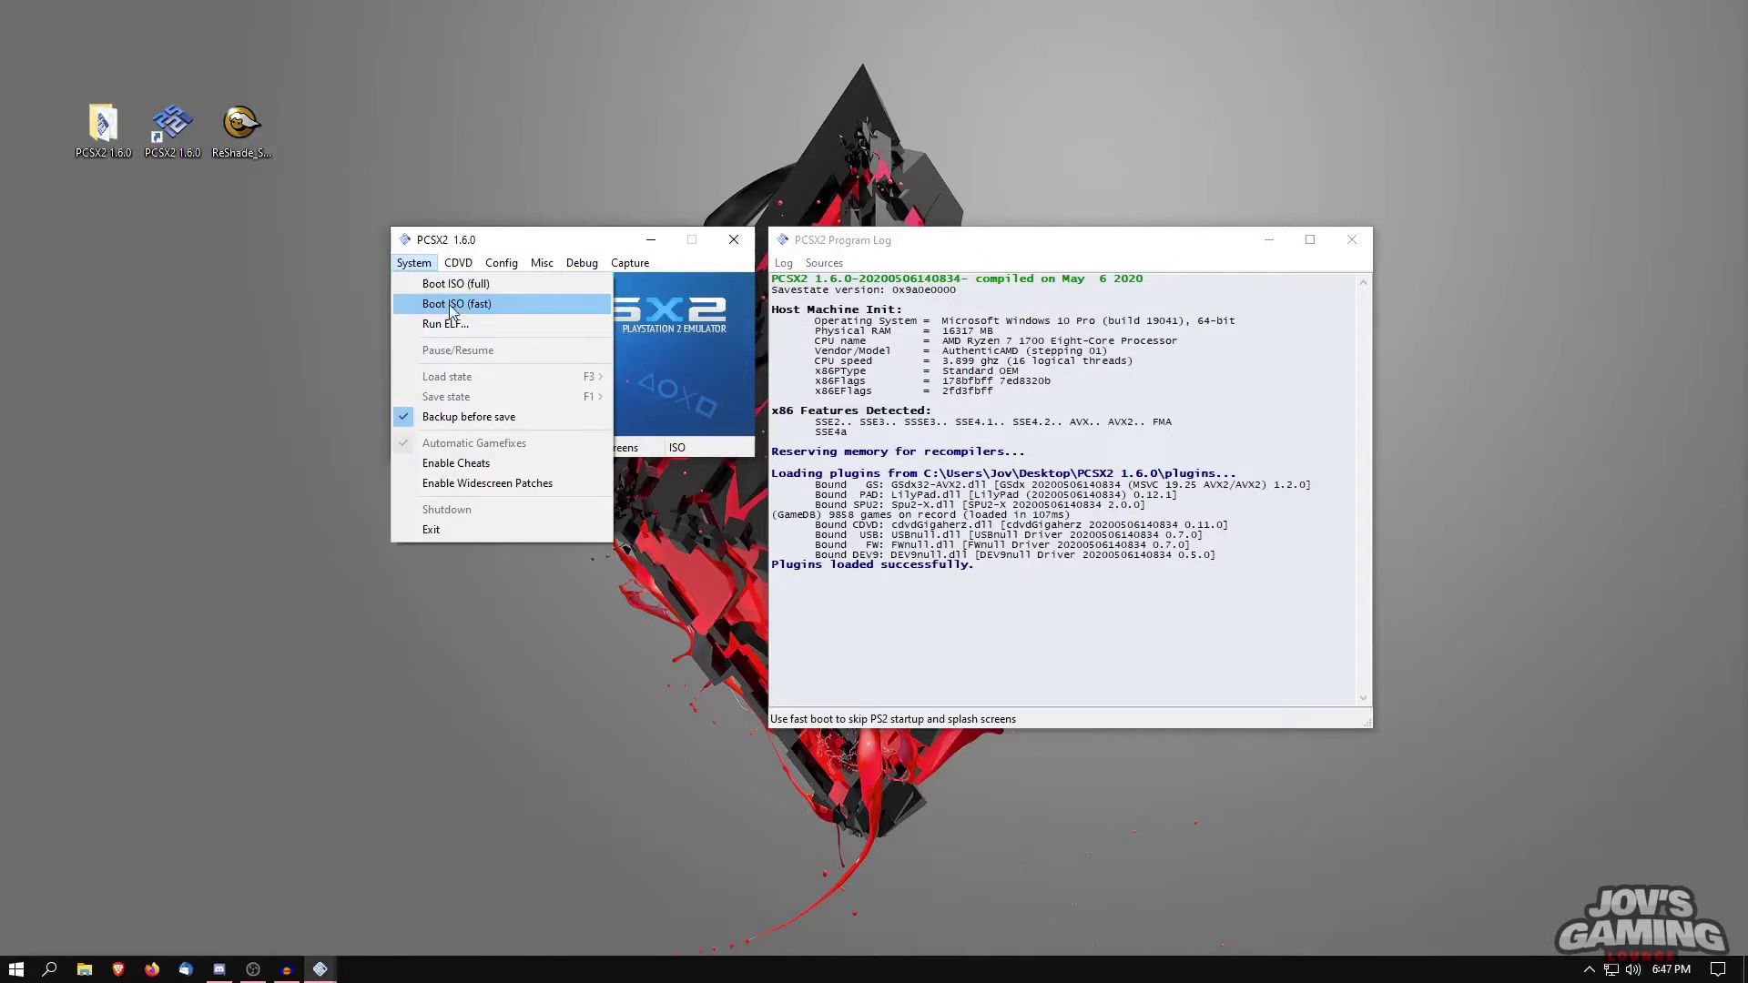
click(456, 303)
Step: Load the saved state from slot 0 and bring the game window to the front
click(412, 264)
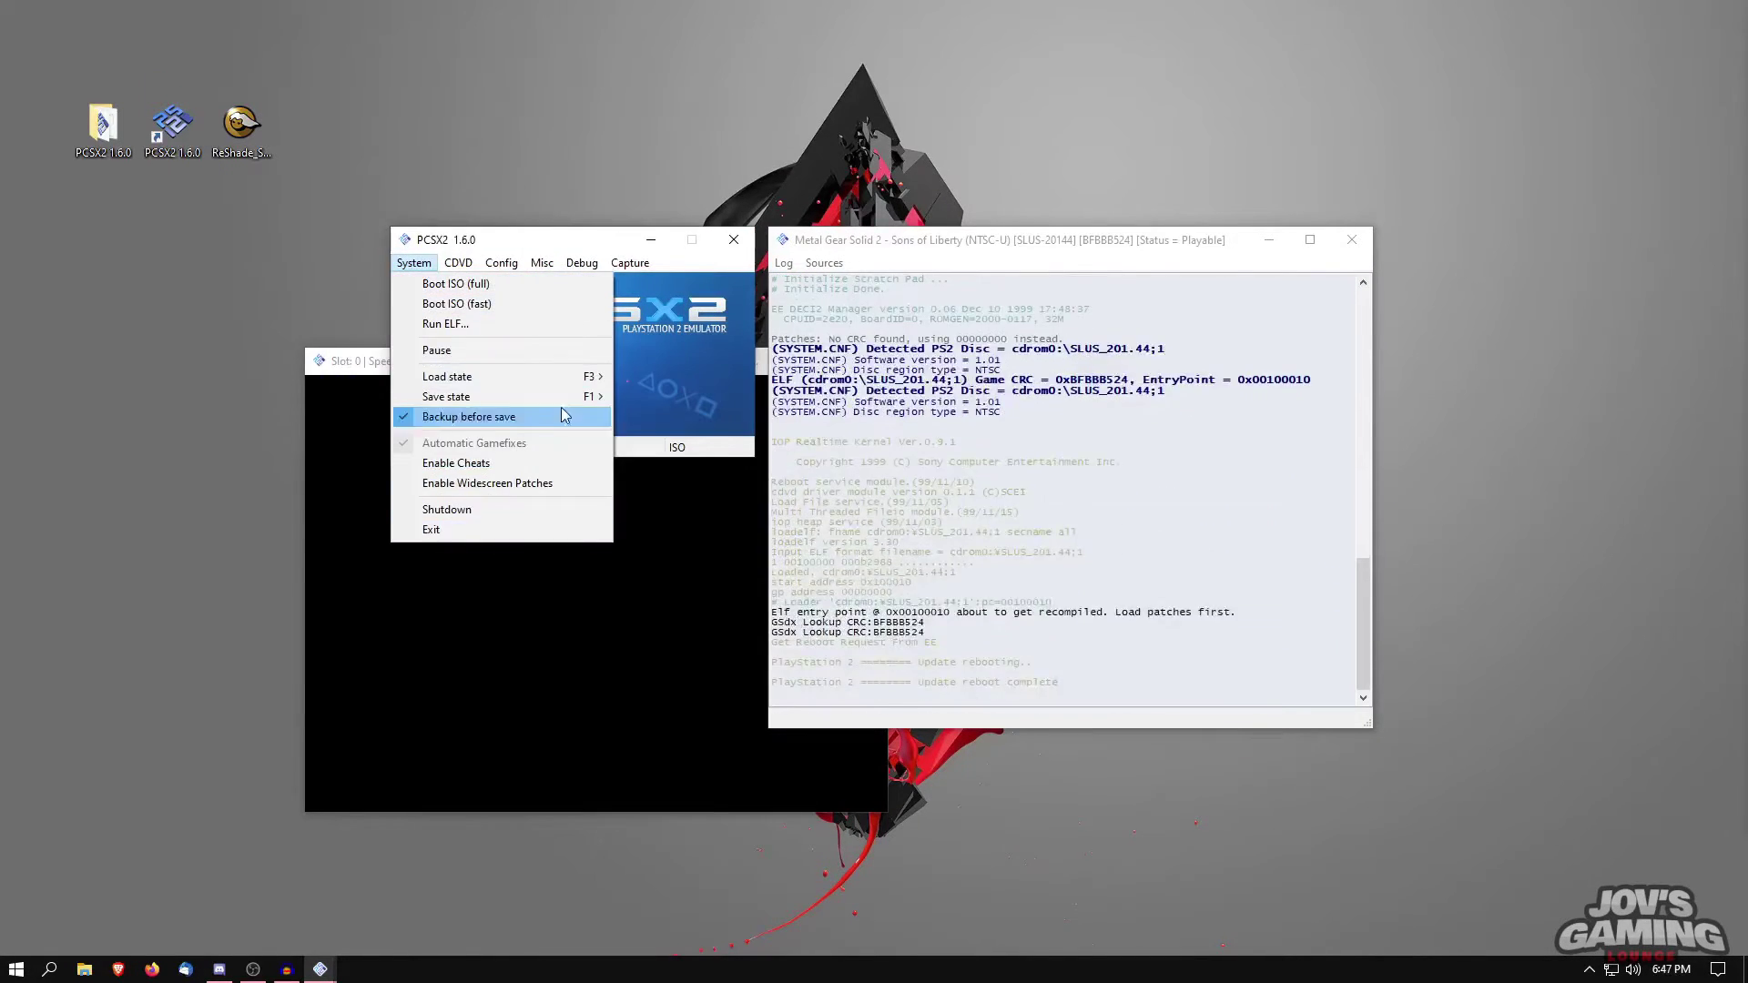
mouse_move(562, 374)
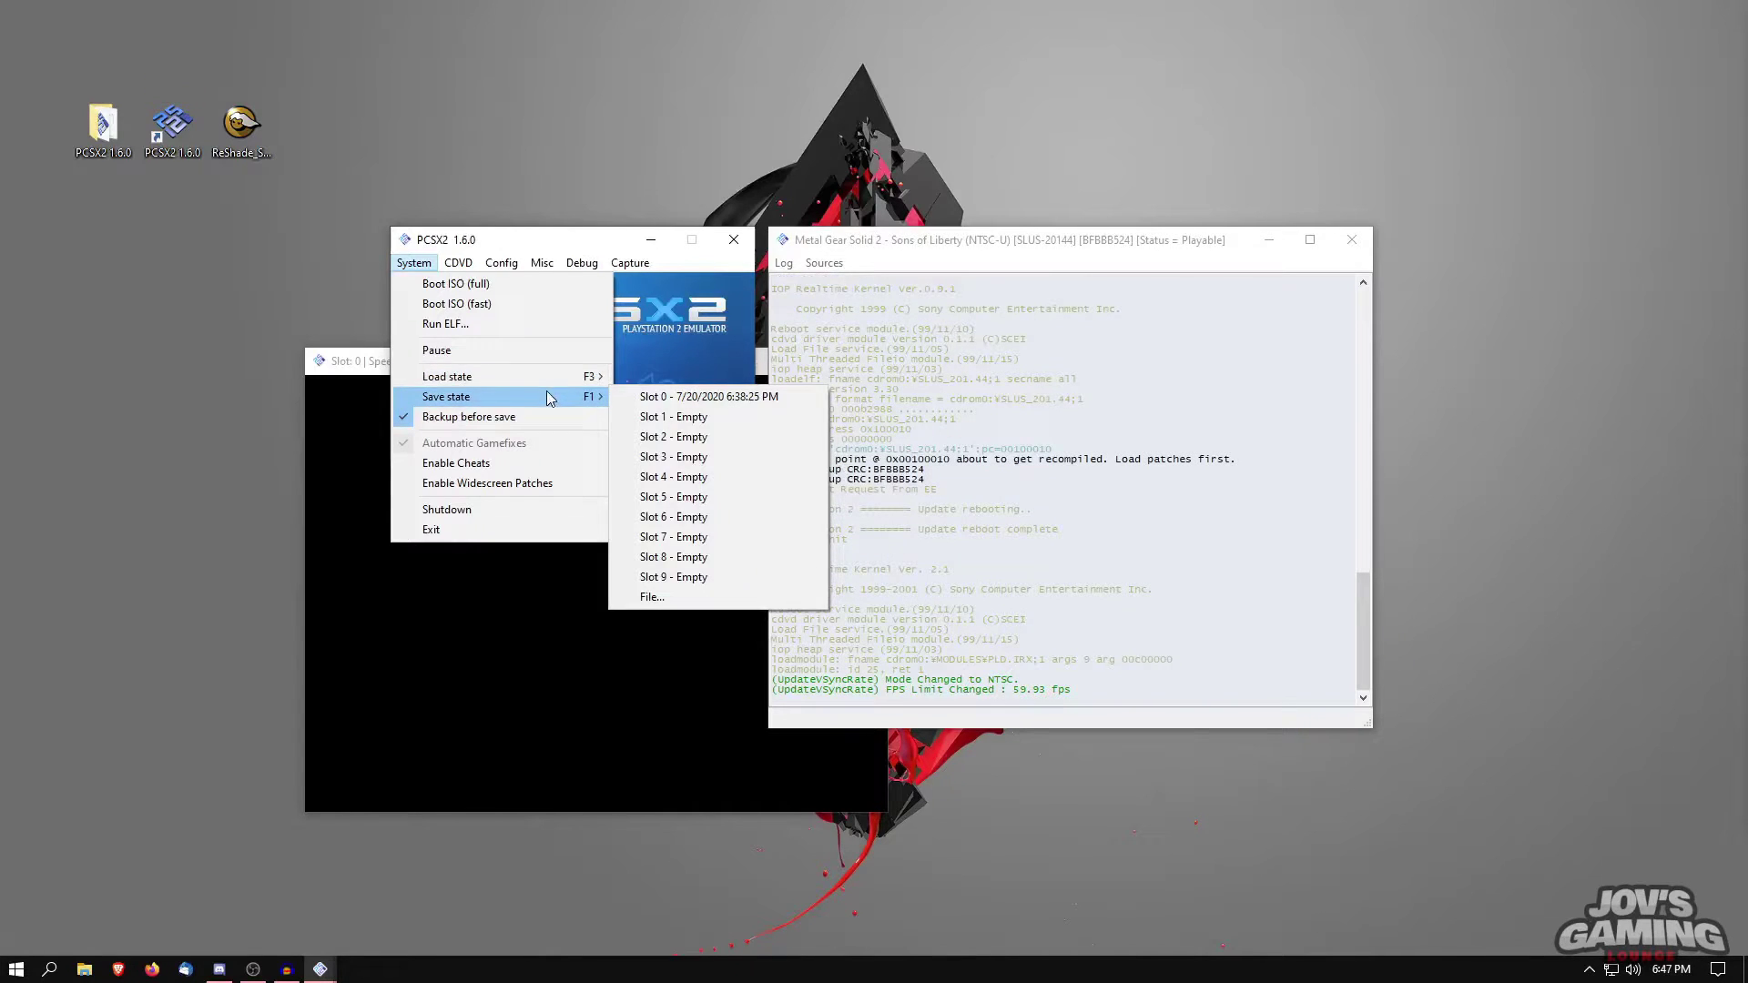
click(715, 376)
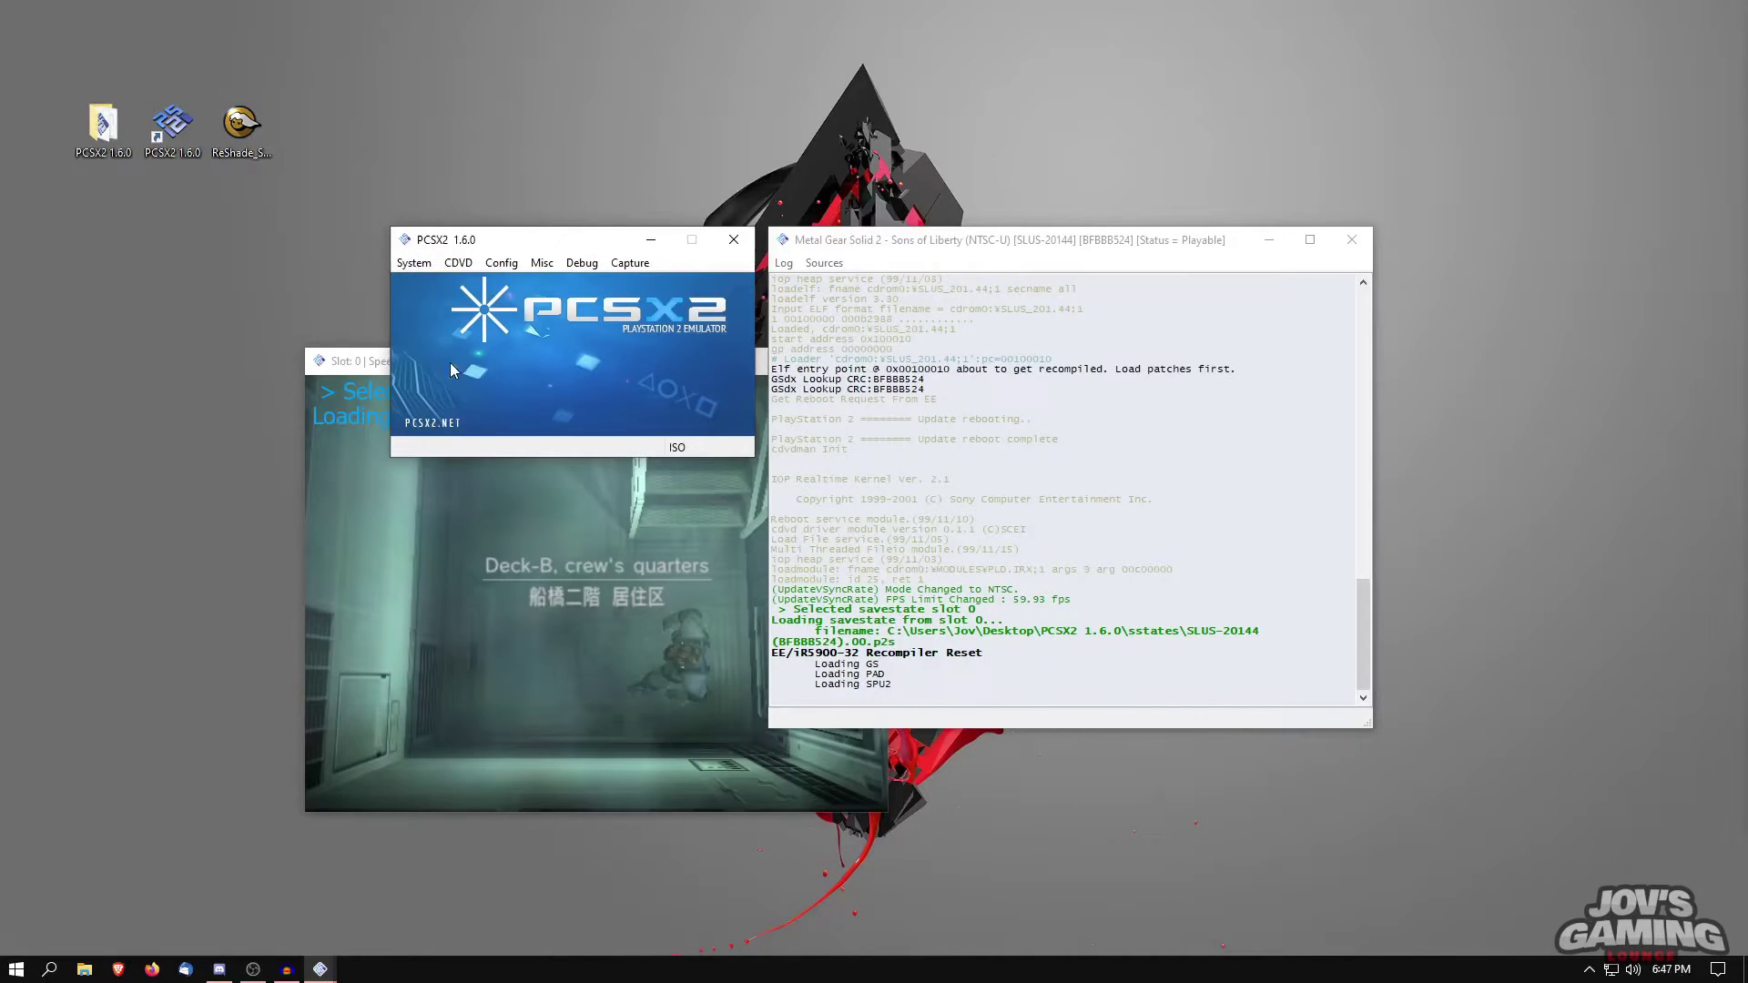
click(635, 542)
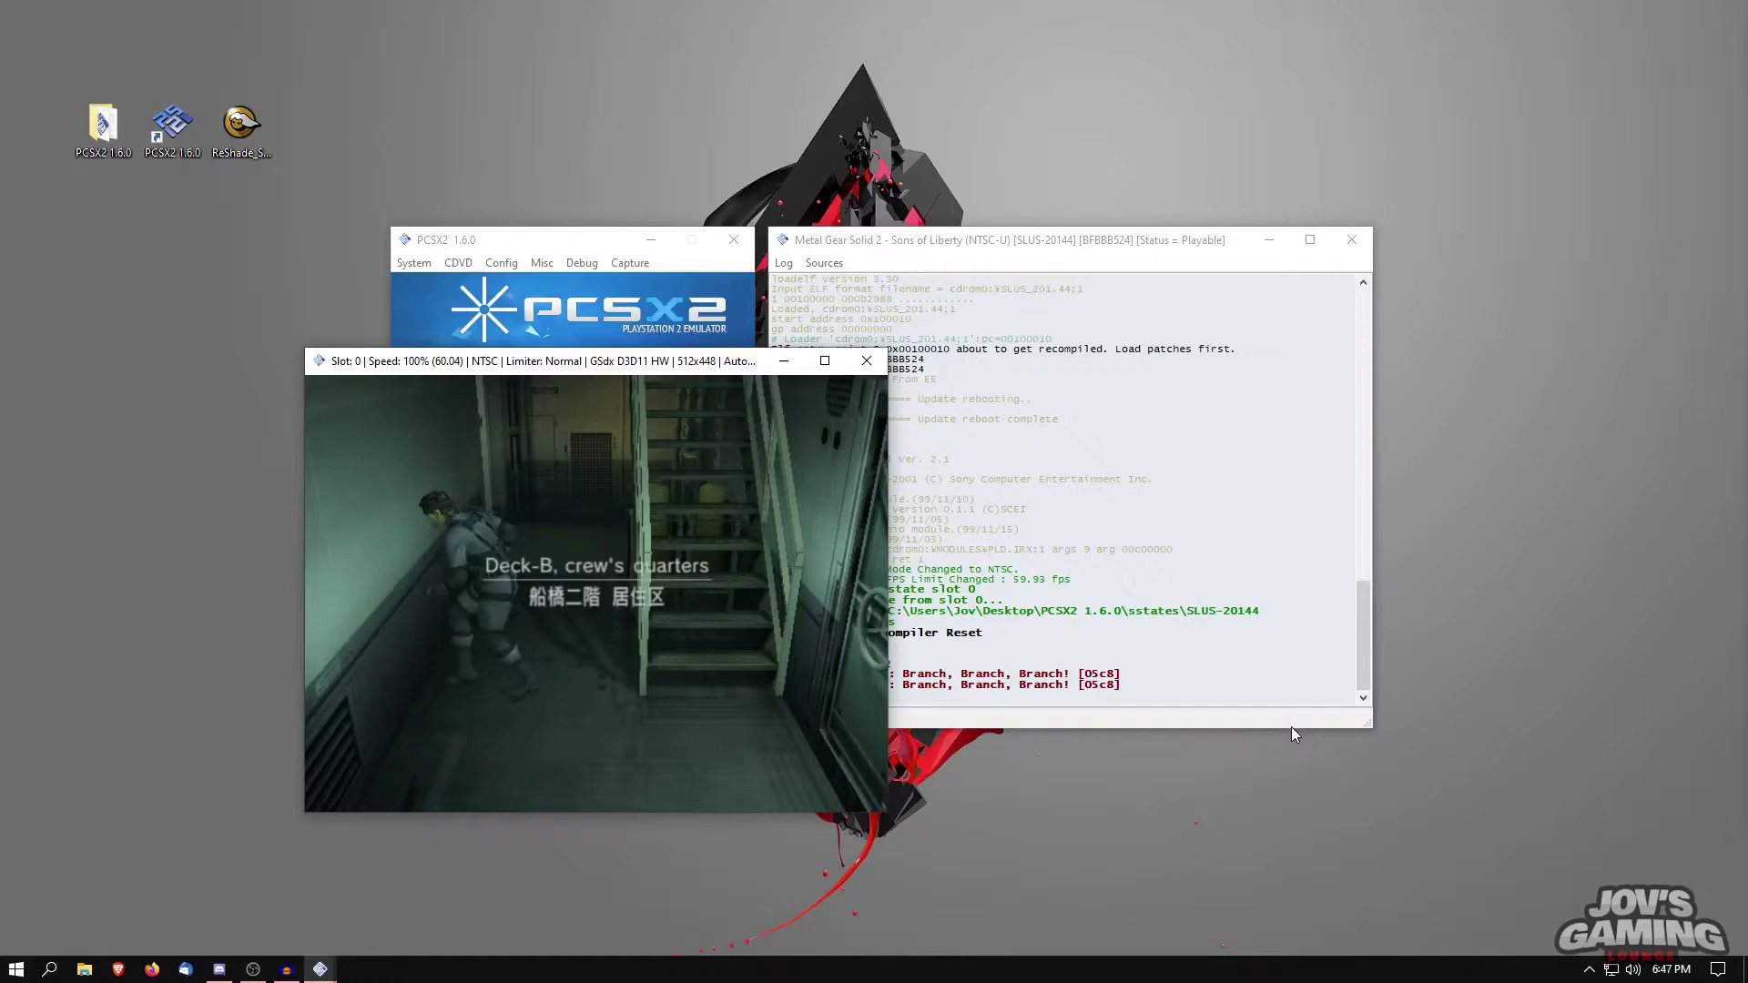
Step: Reposition the game window over the desktop's empty area, then close the game and exit the emulator
drag(573, 365, 417, 355)
click(306, 343)
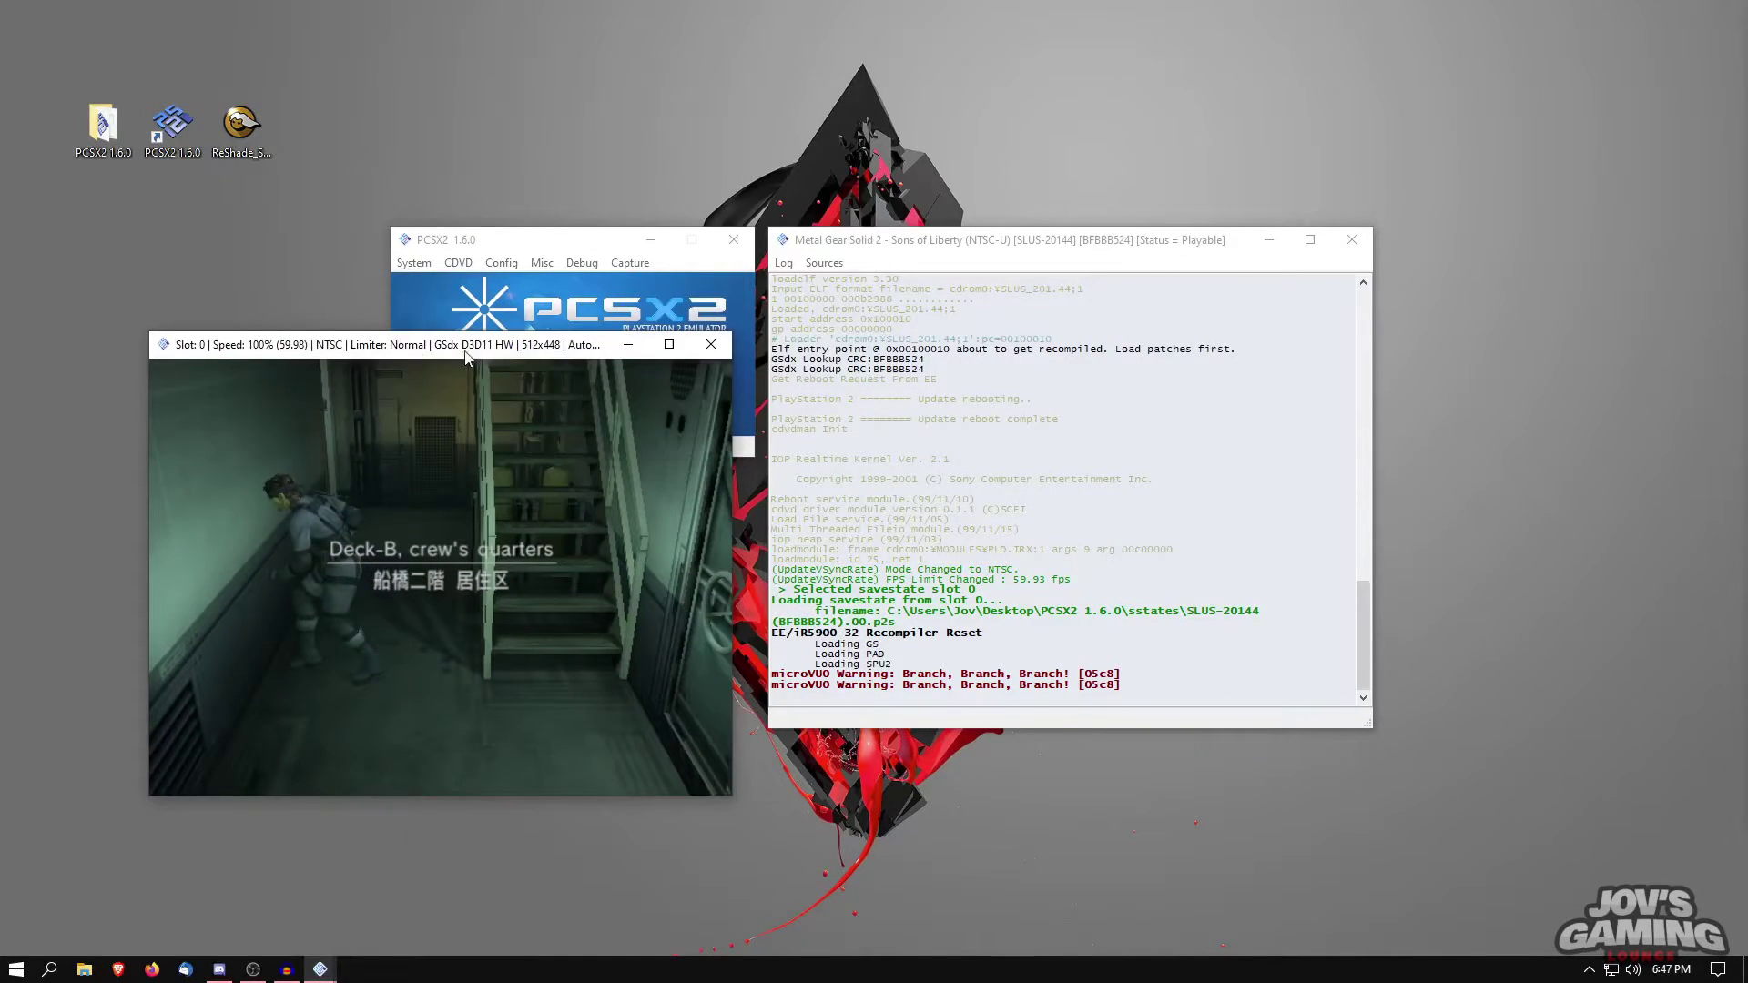
drag(287, 346, 298, 346)
click(723, 344)
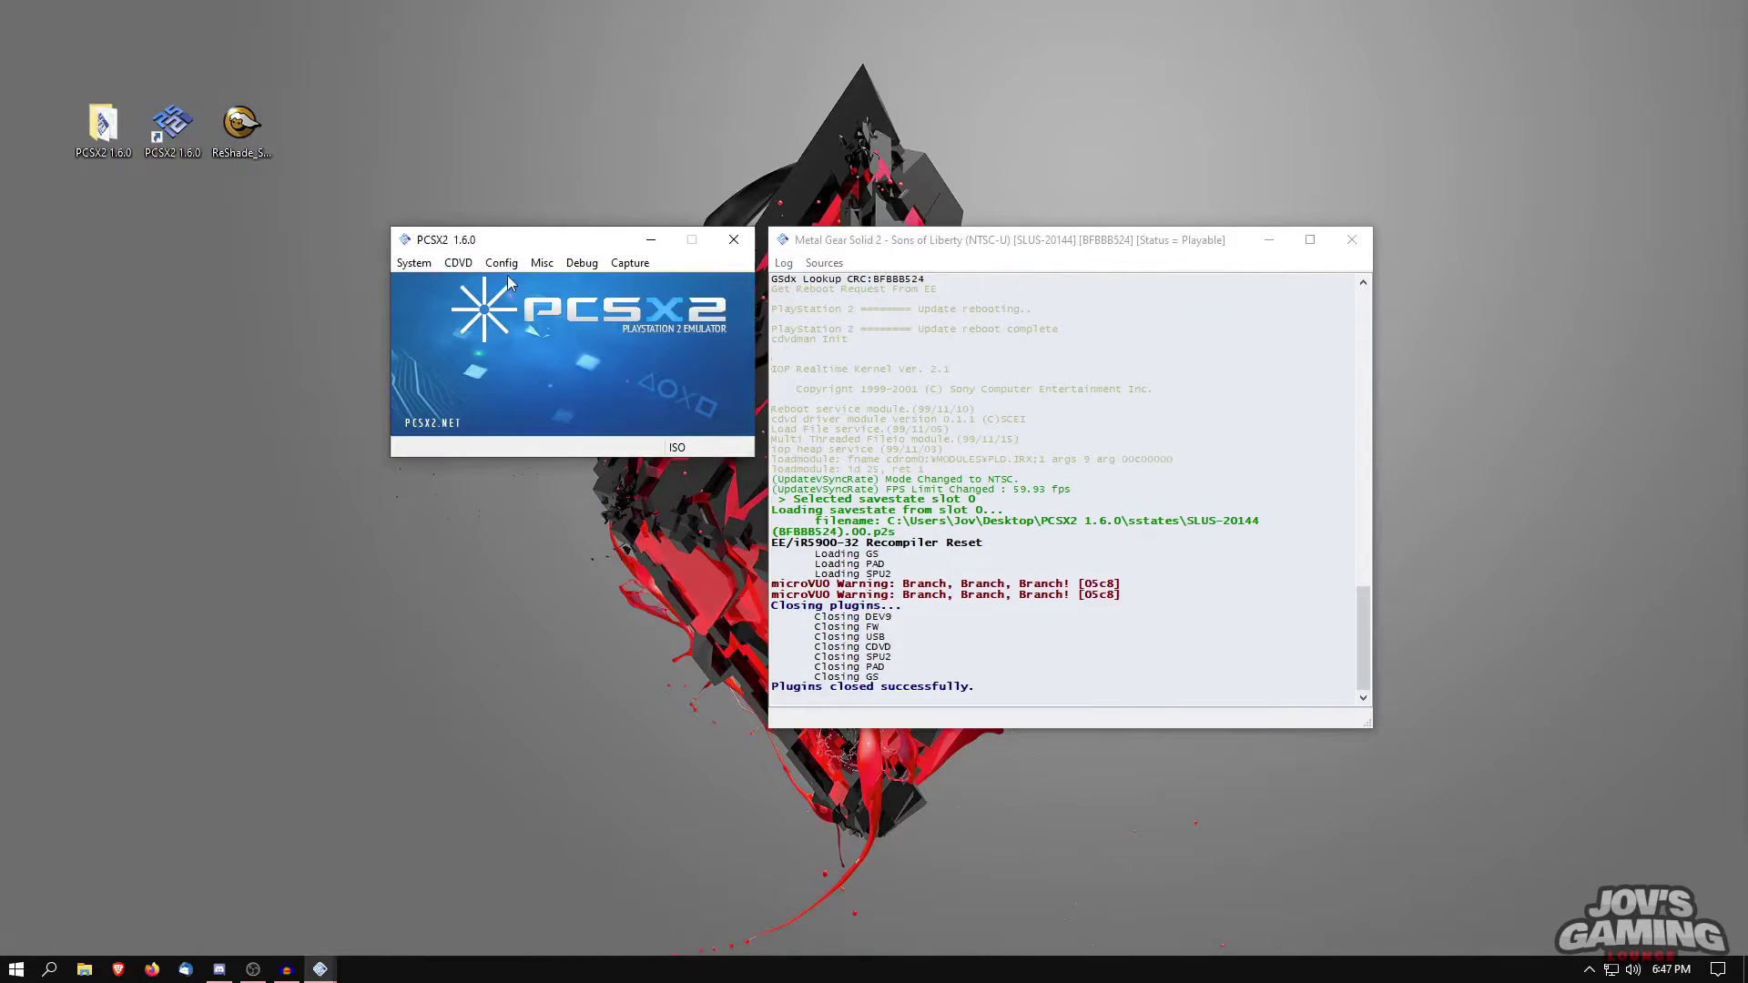
click(414, 262)
click(458, 262)
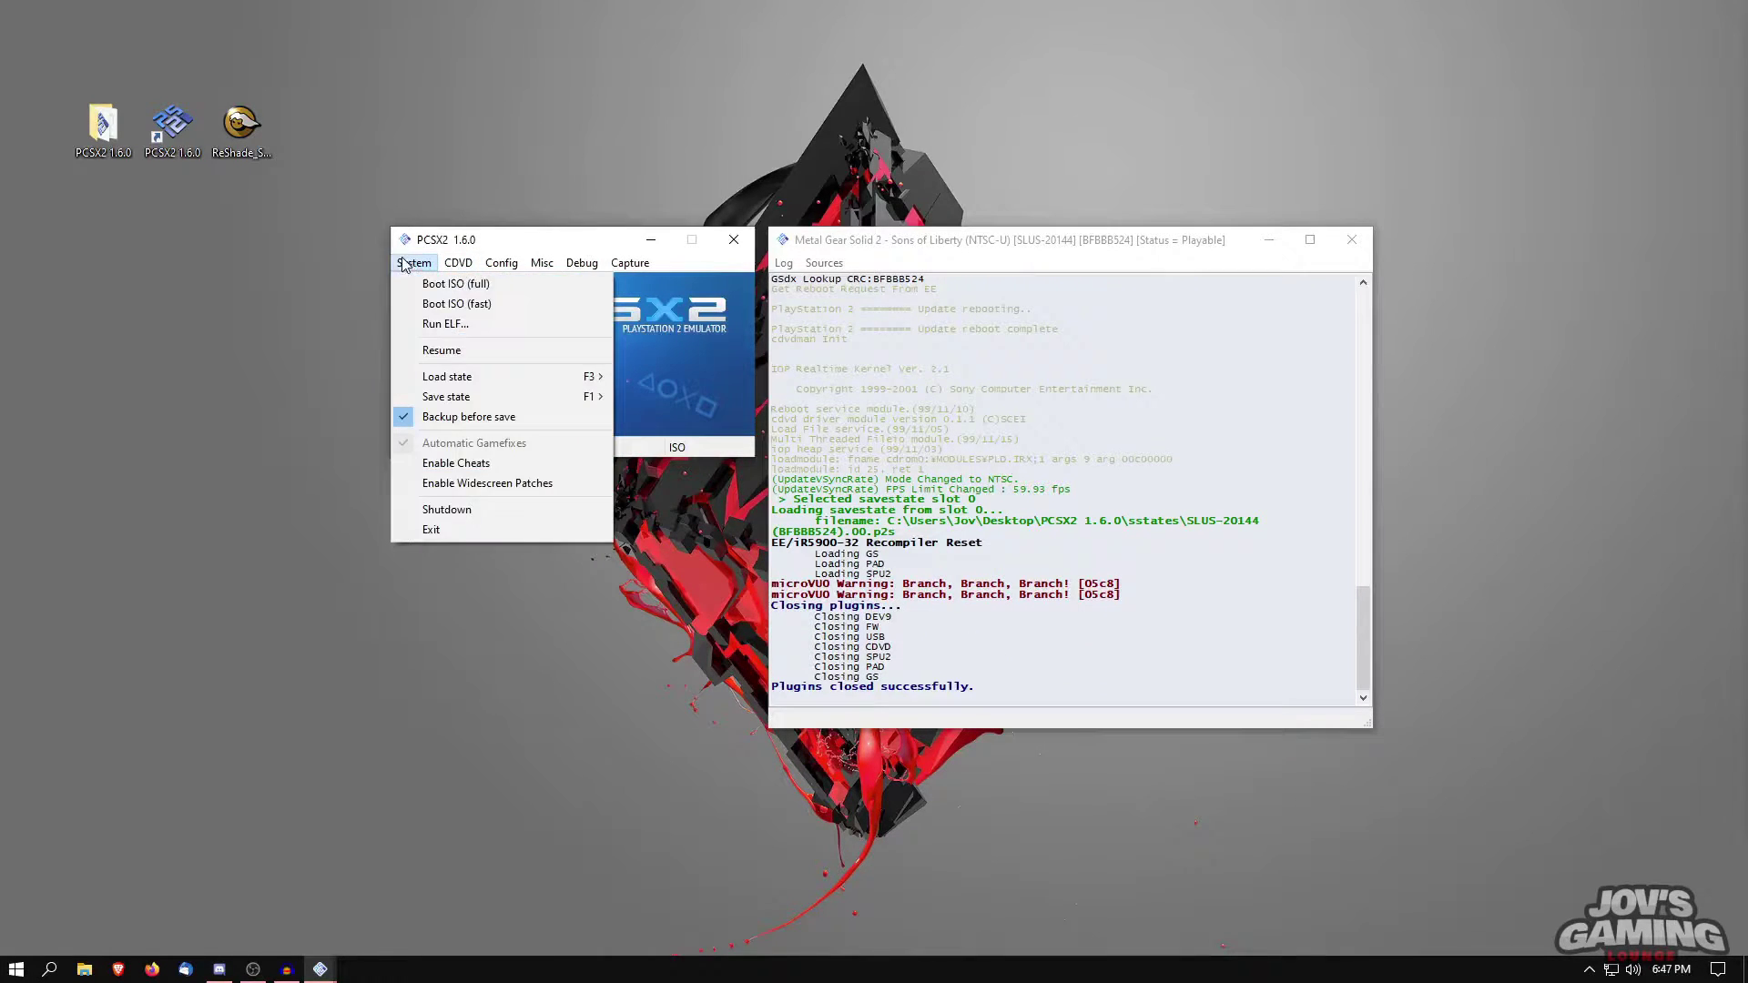
click(469, 523)
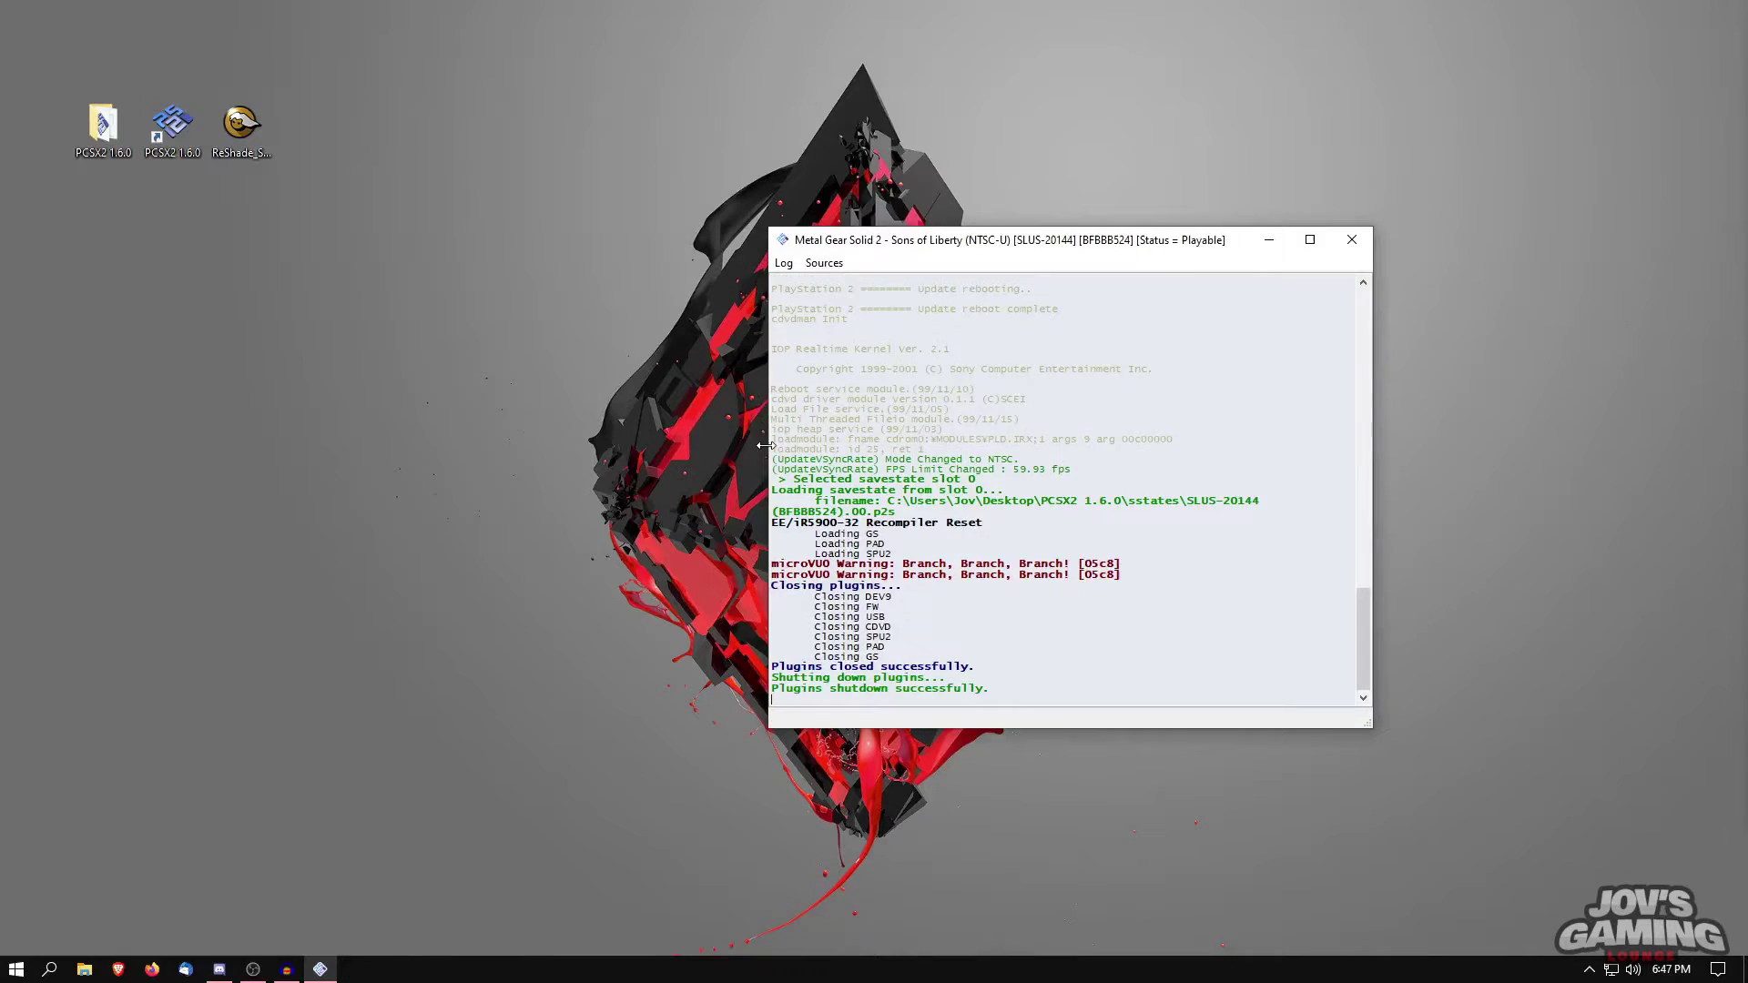
Step: Run the ReShade 4.7.0 setup and choose pcsx2 from the desktop's PCSX2 1.6.0 folder as the target application
double_click(231, 124)
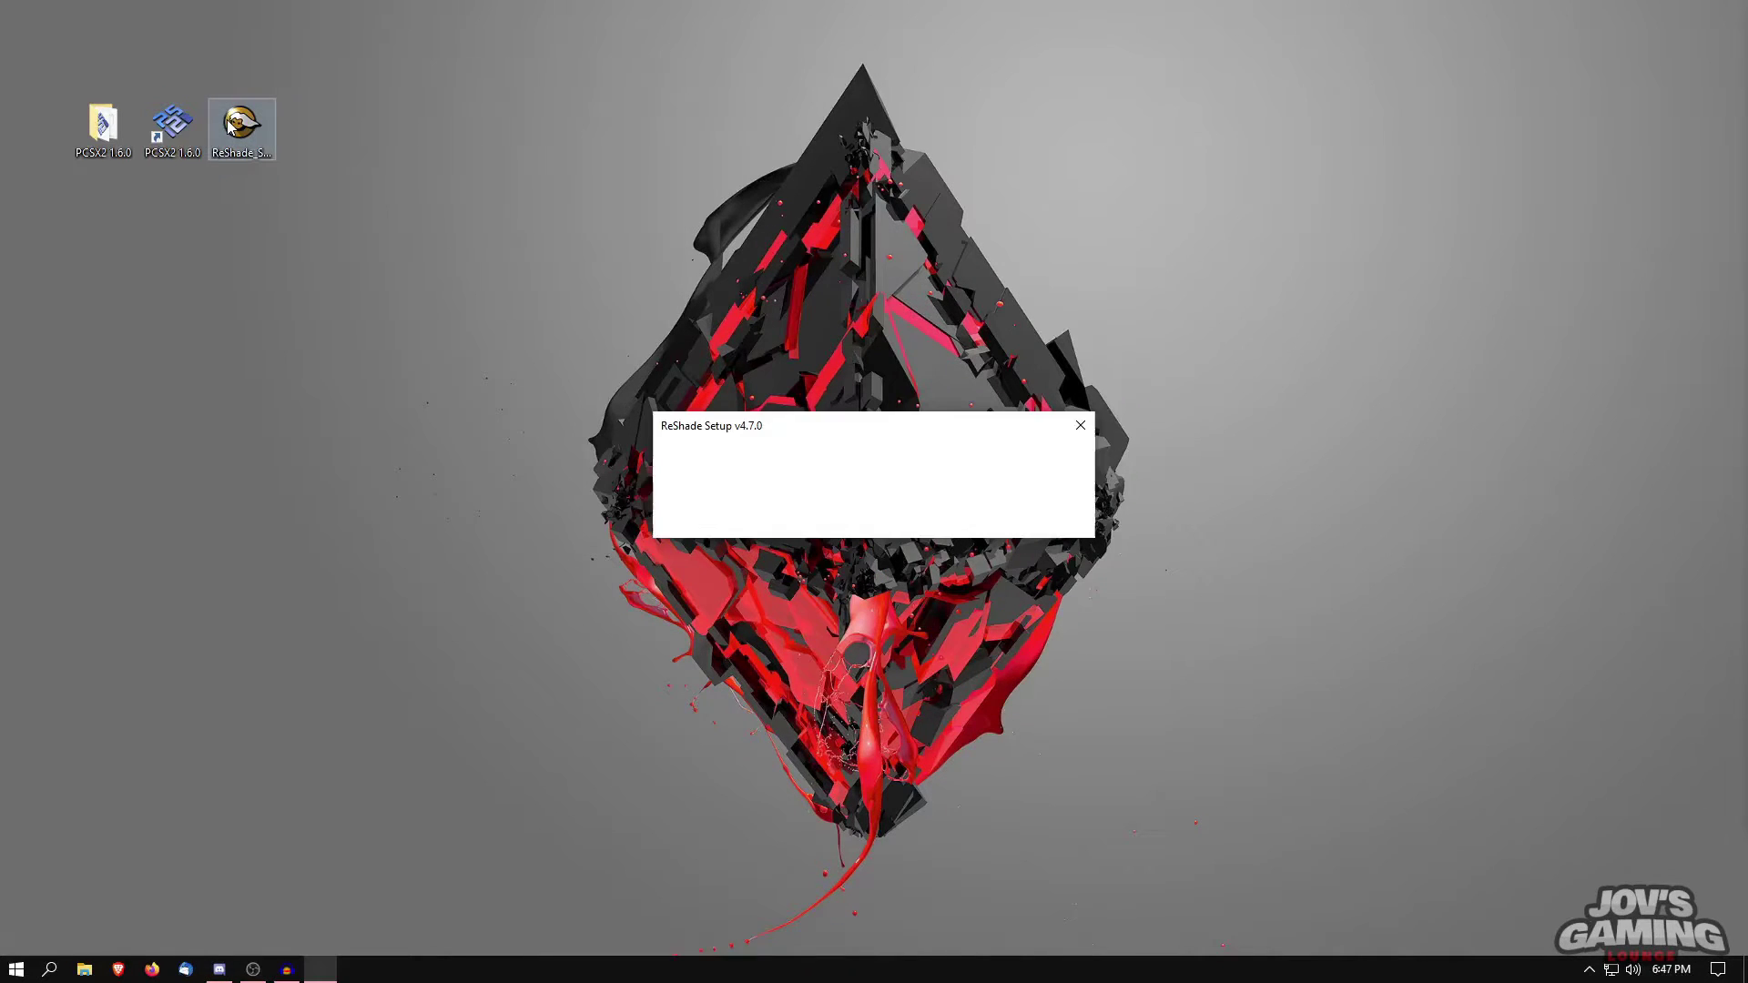
click(1052, 463)
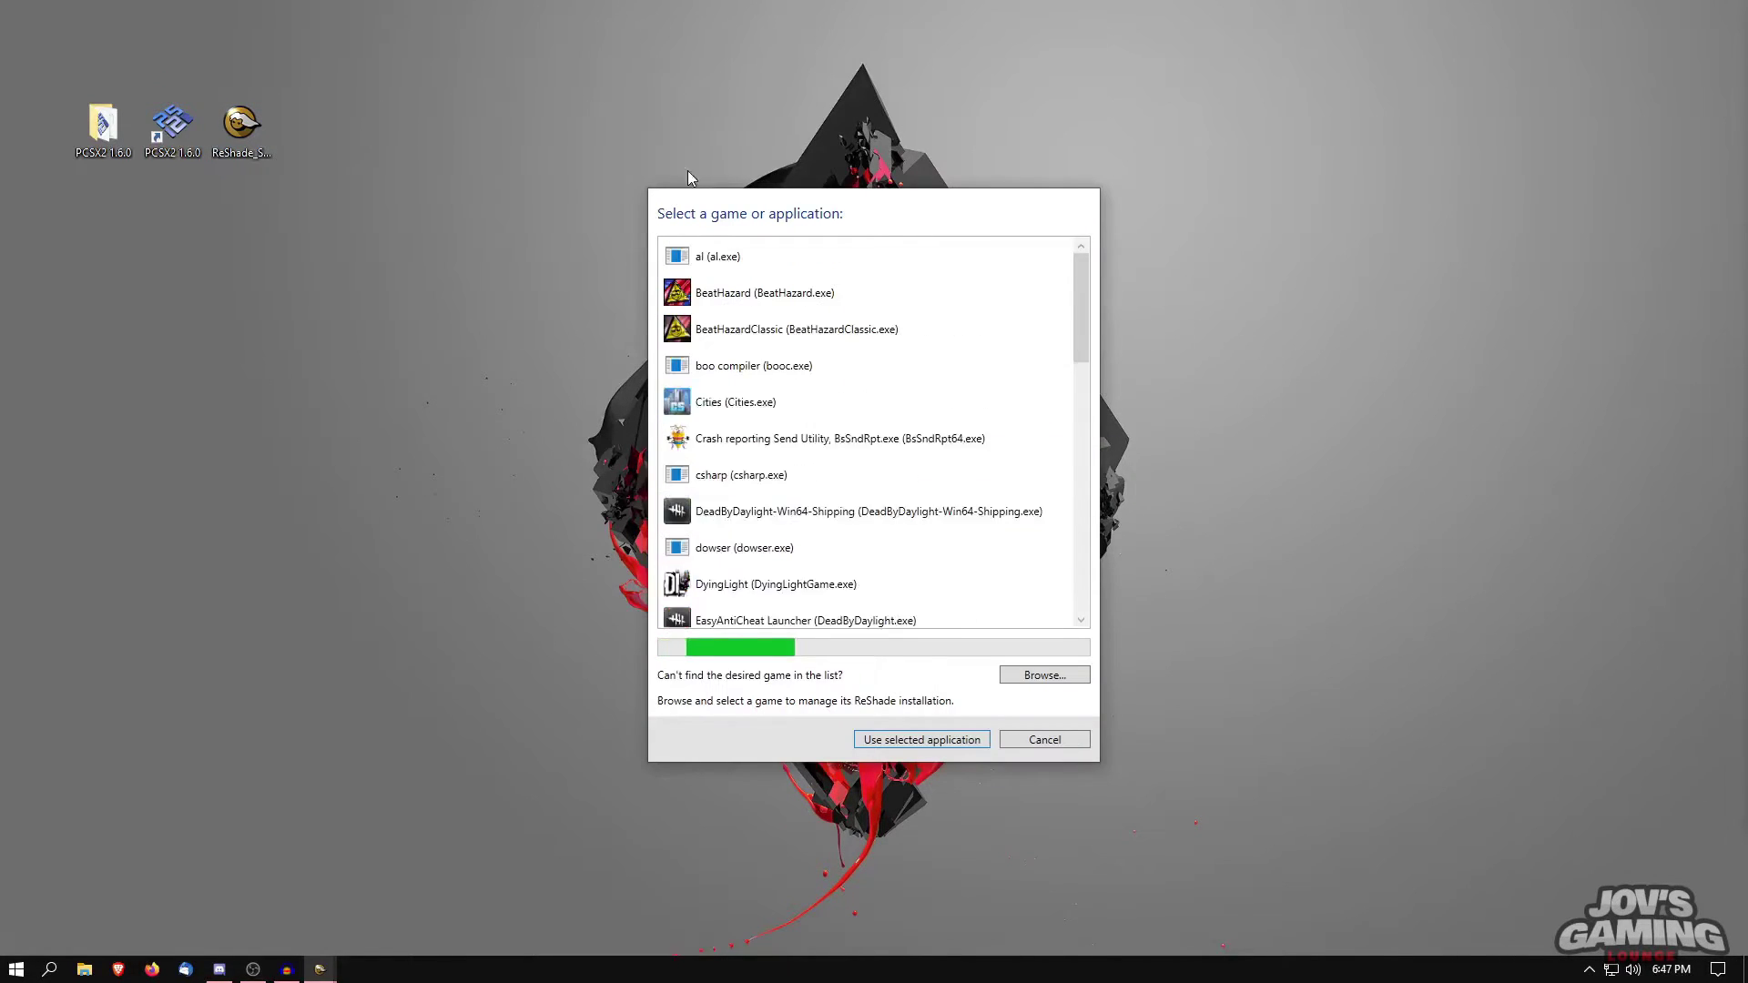
click(1025, 676)
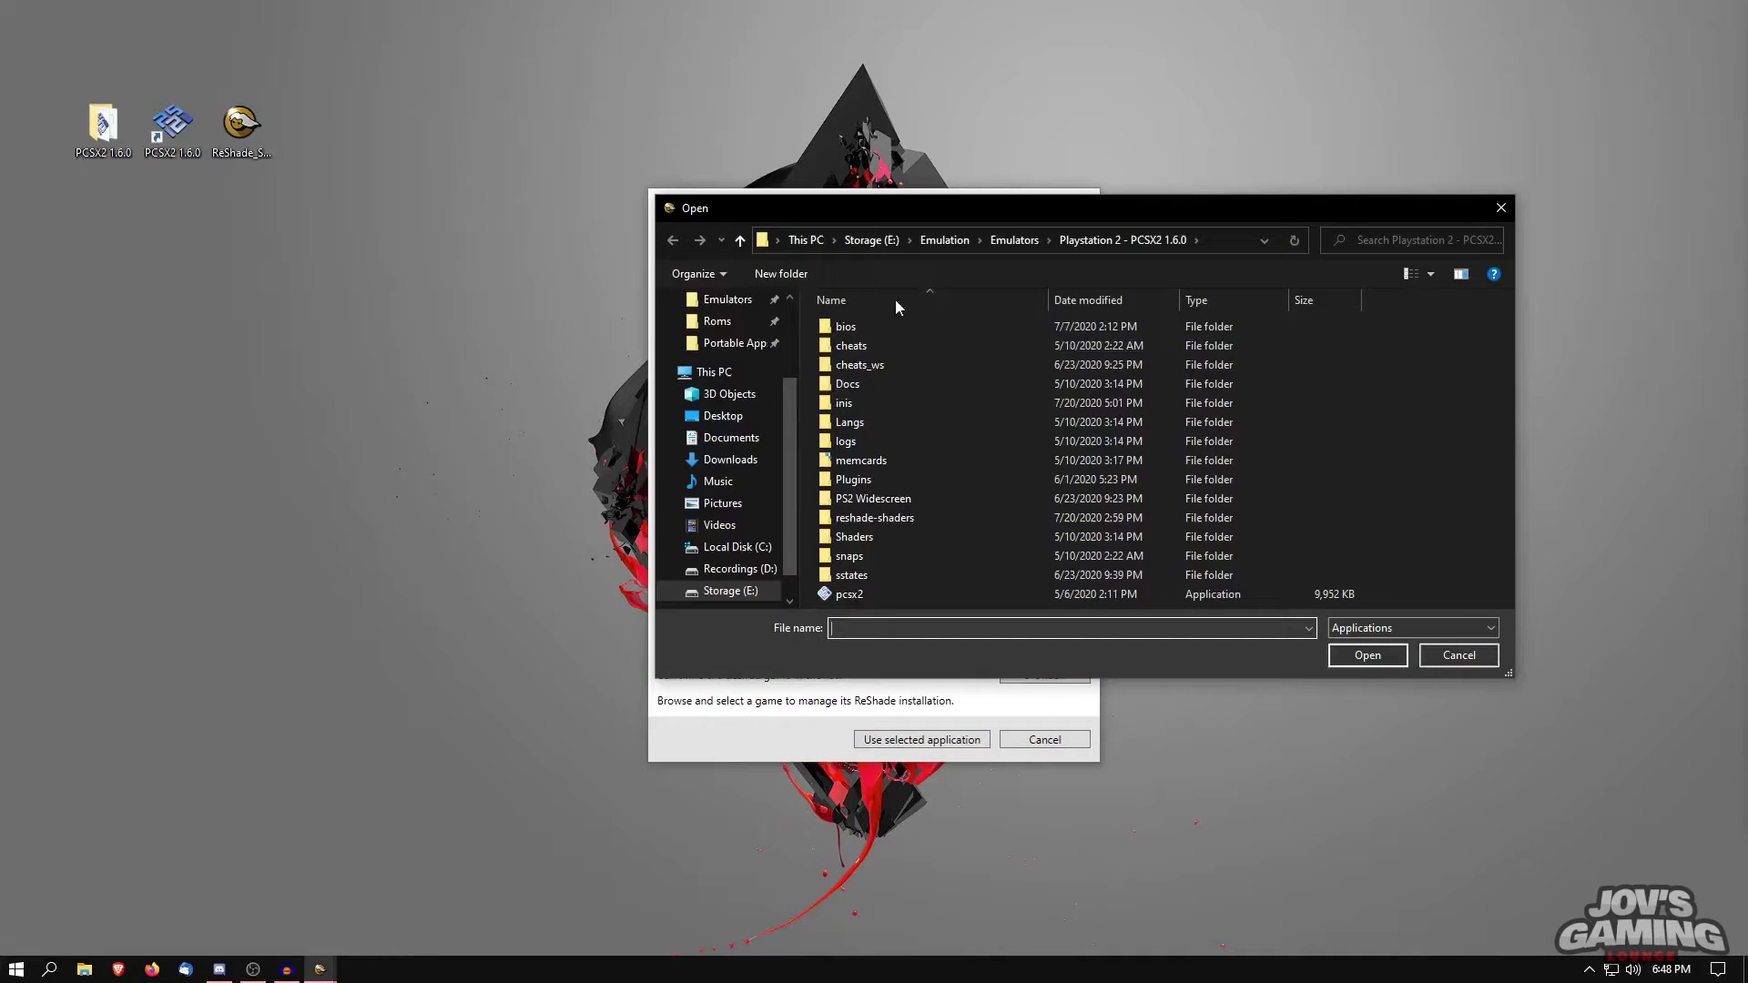
click(732, 427)
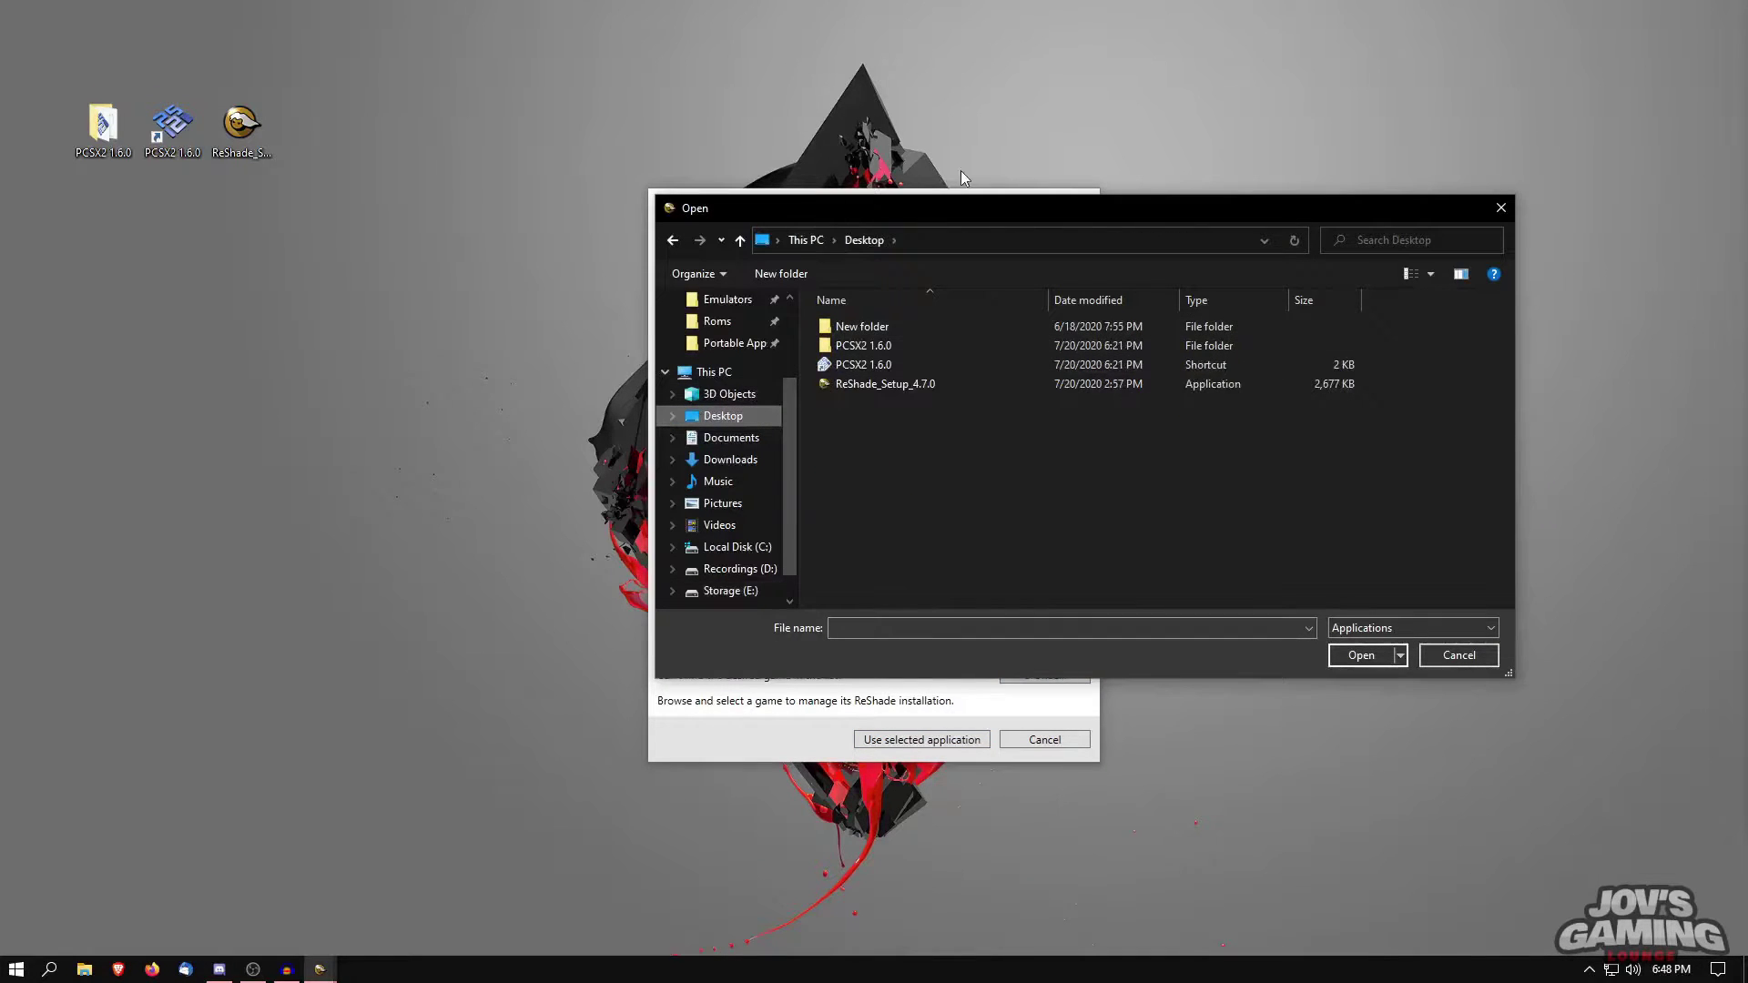
double_click(867, 348)
click(860, 557)
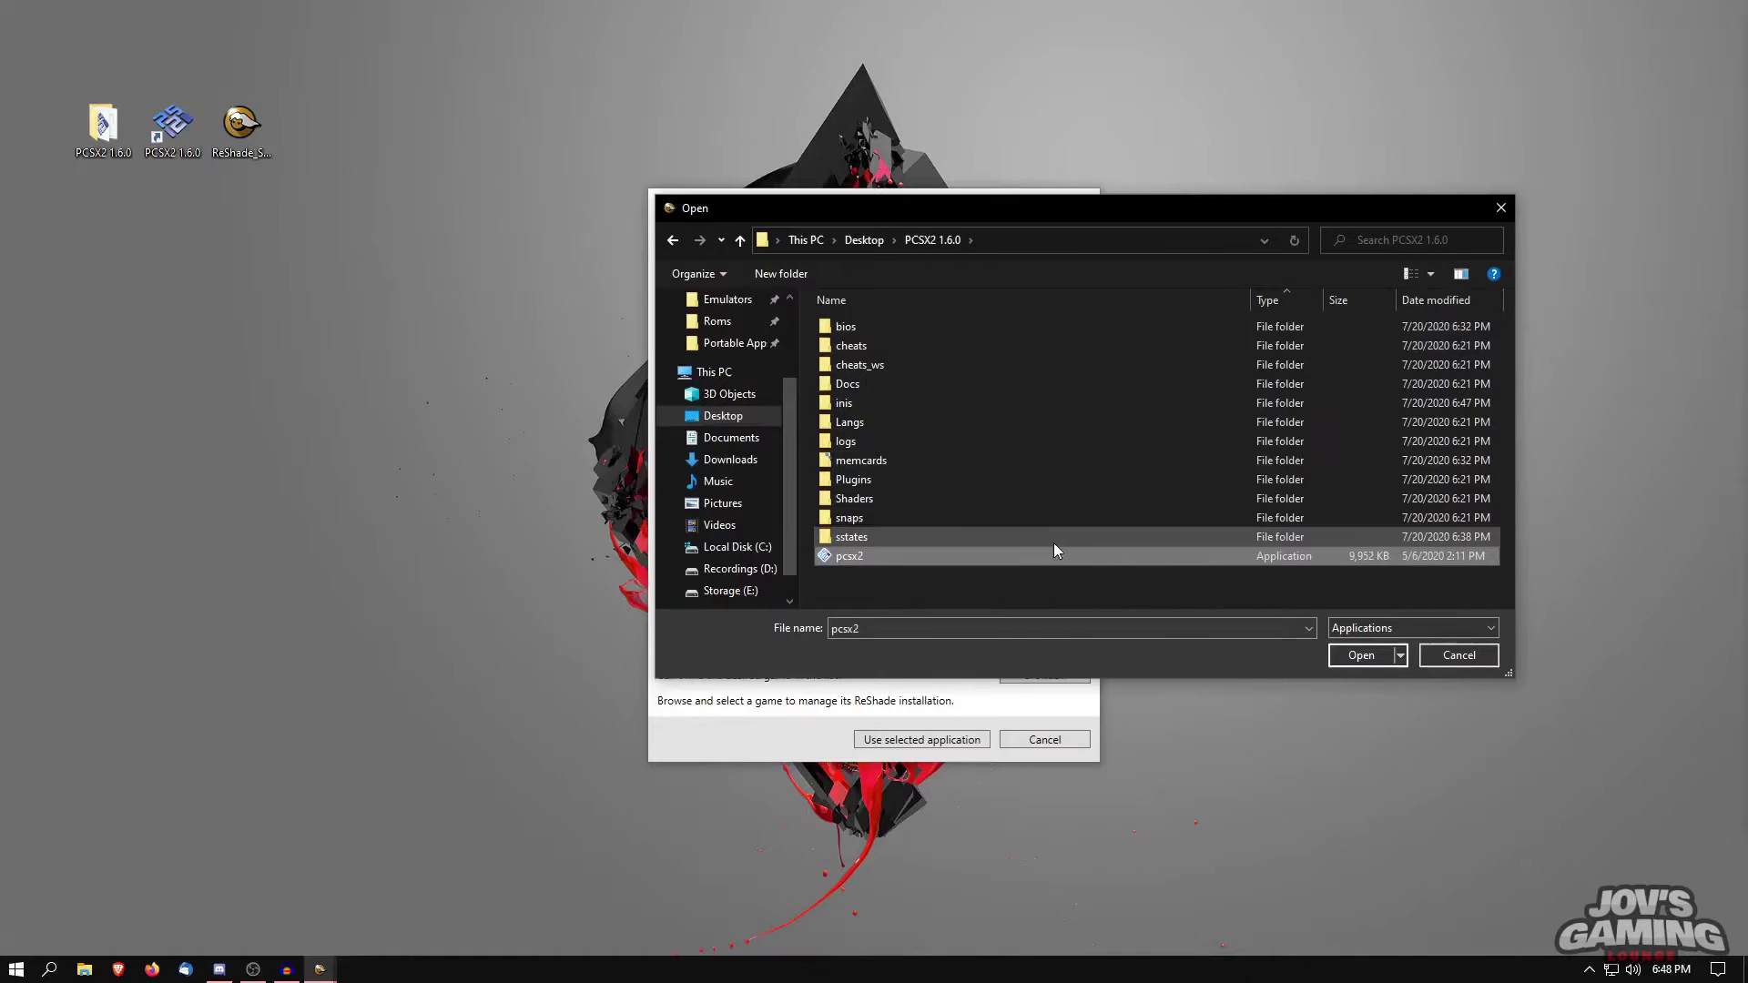
click(1361, 658)
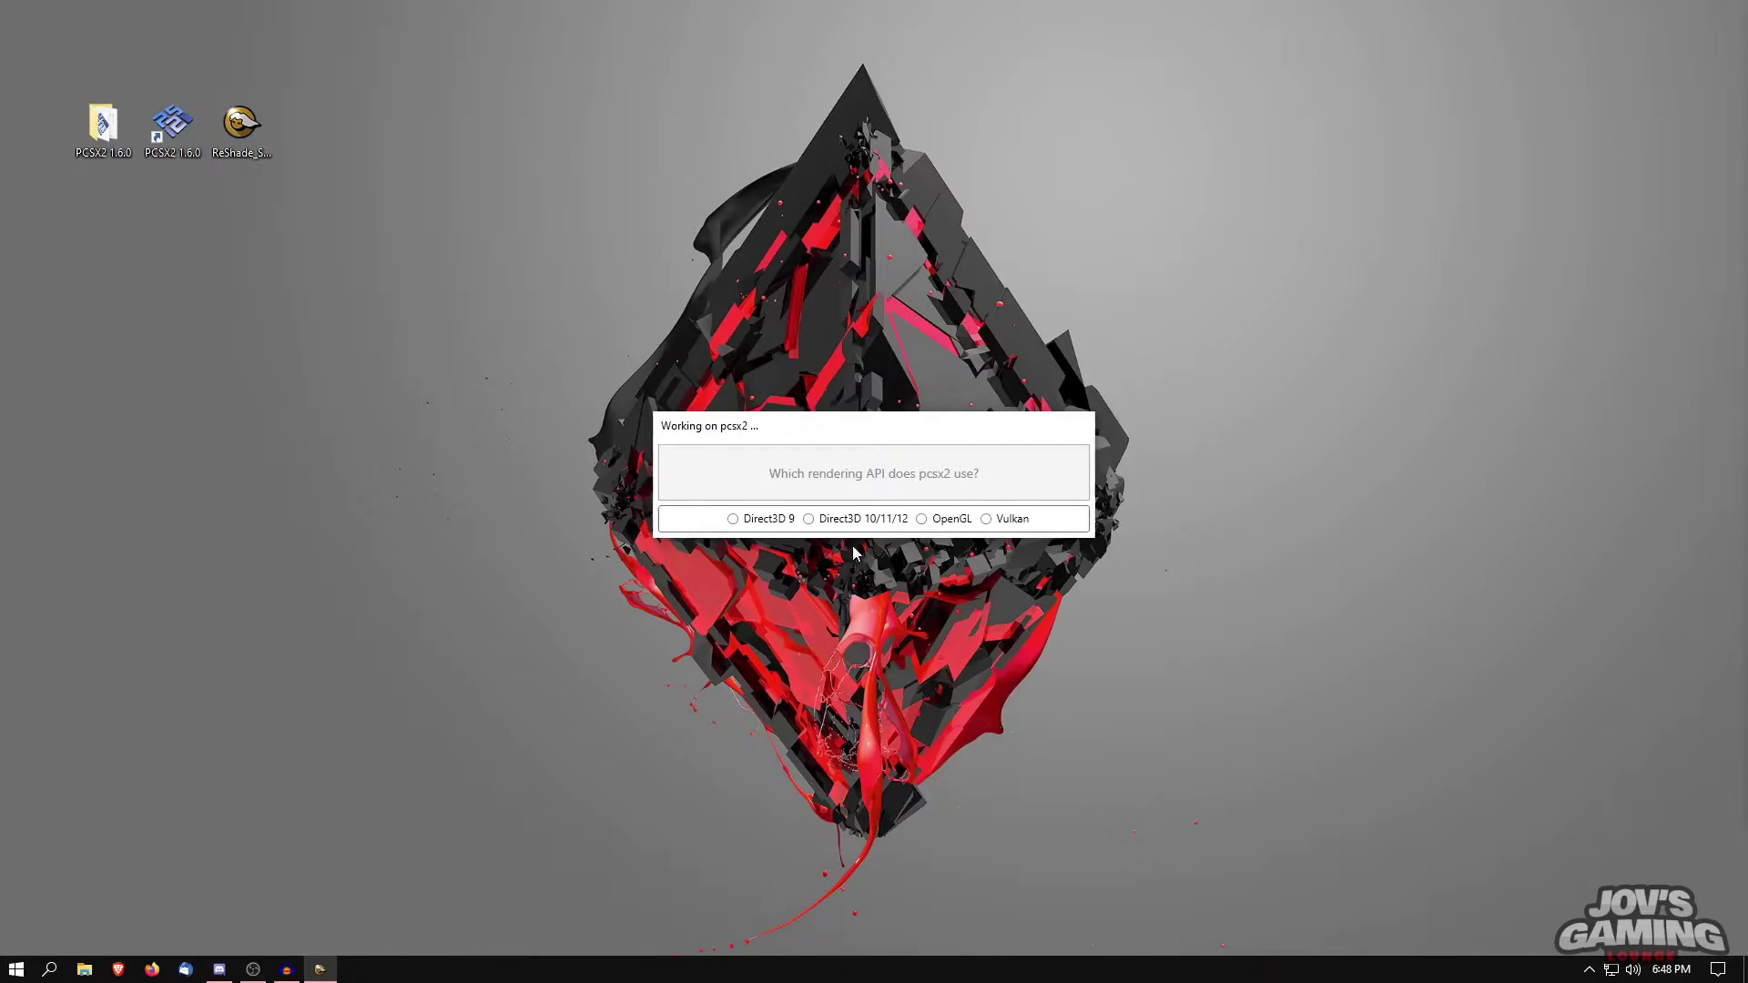
Step: Choose OpenGL as the rendering API and add the qUINT package to the preselected effect packages
click(939, 518)
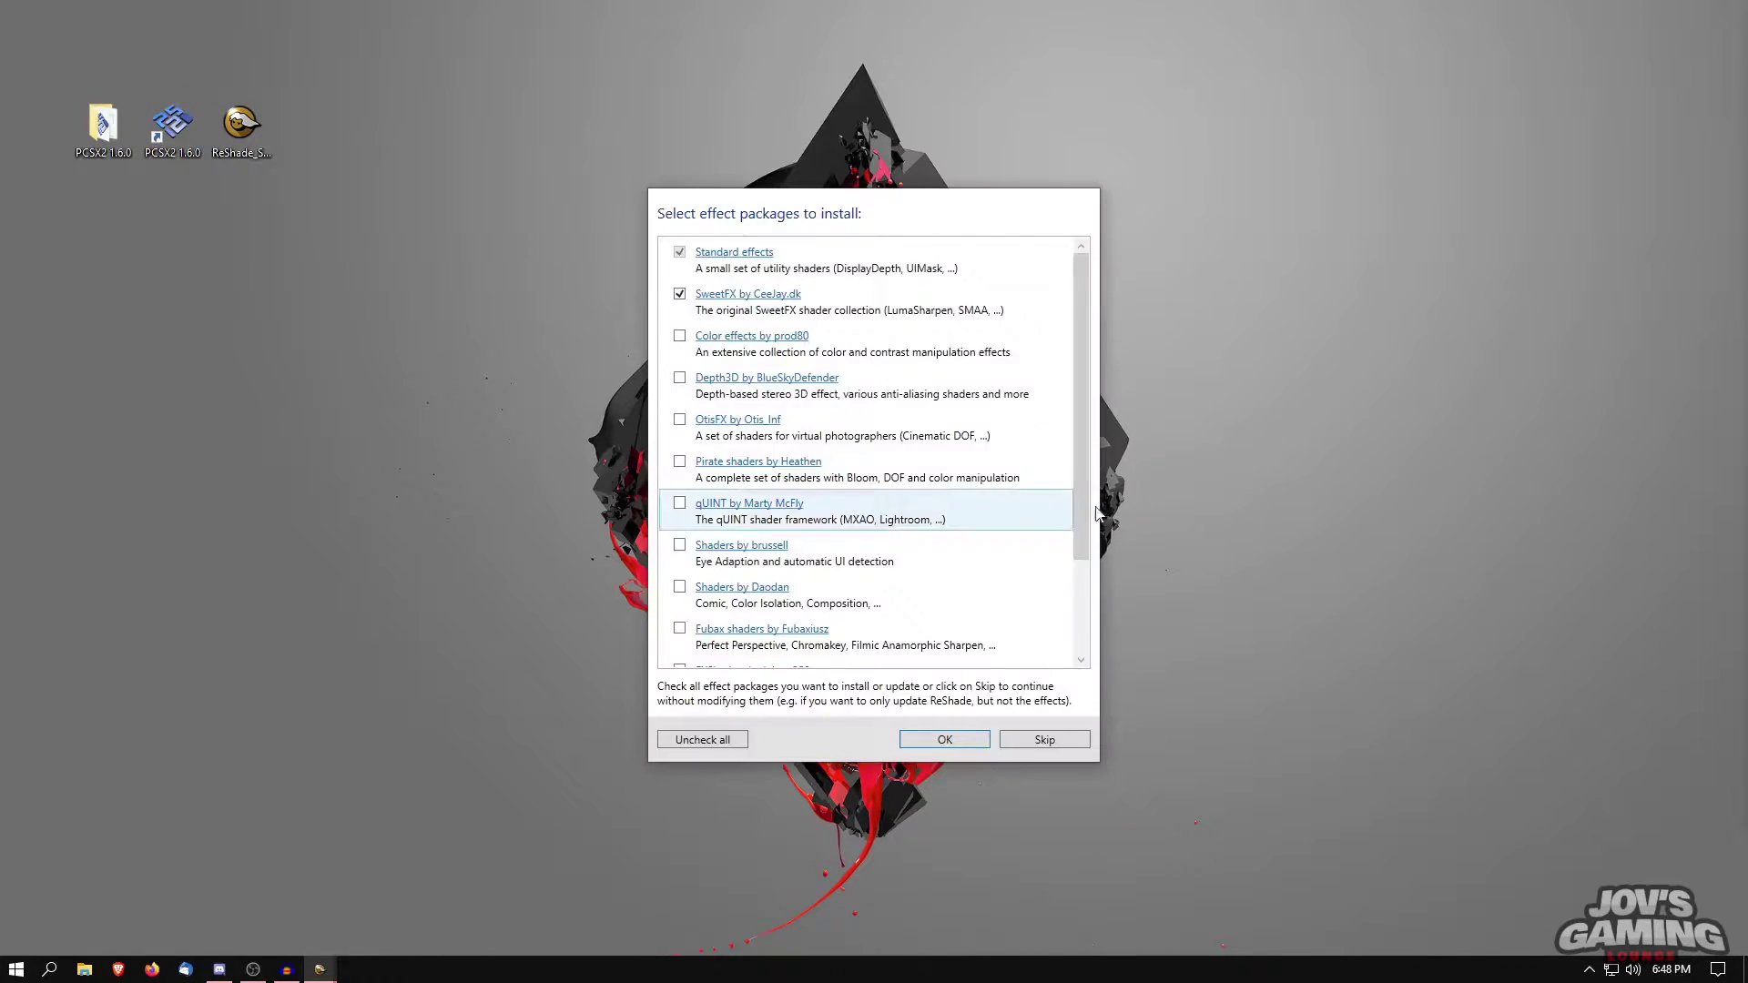
click(679, 504)
click(943, 739)
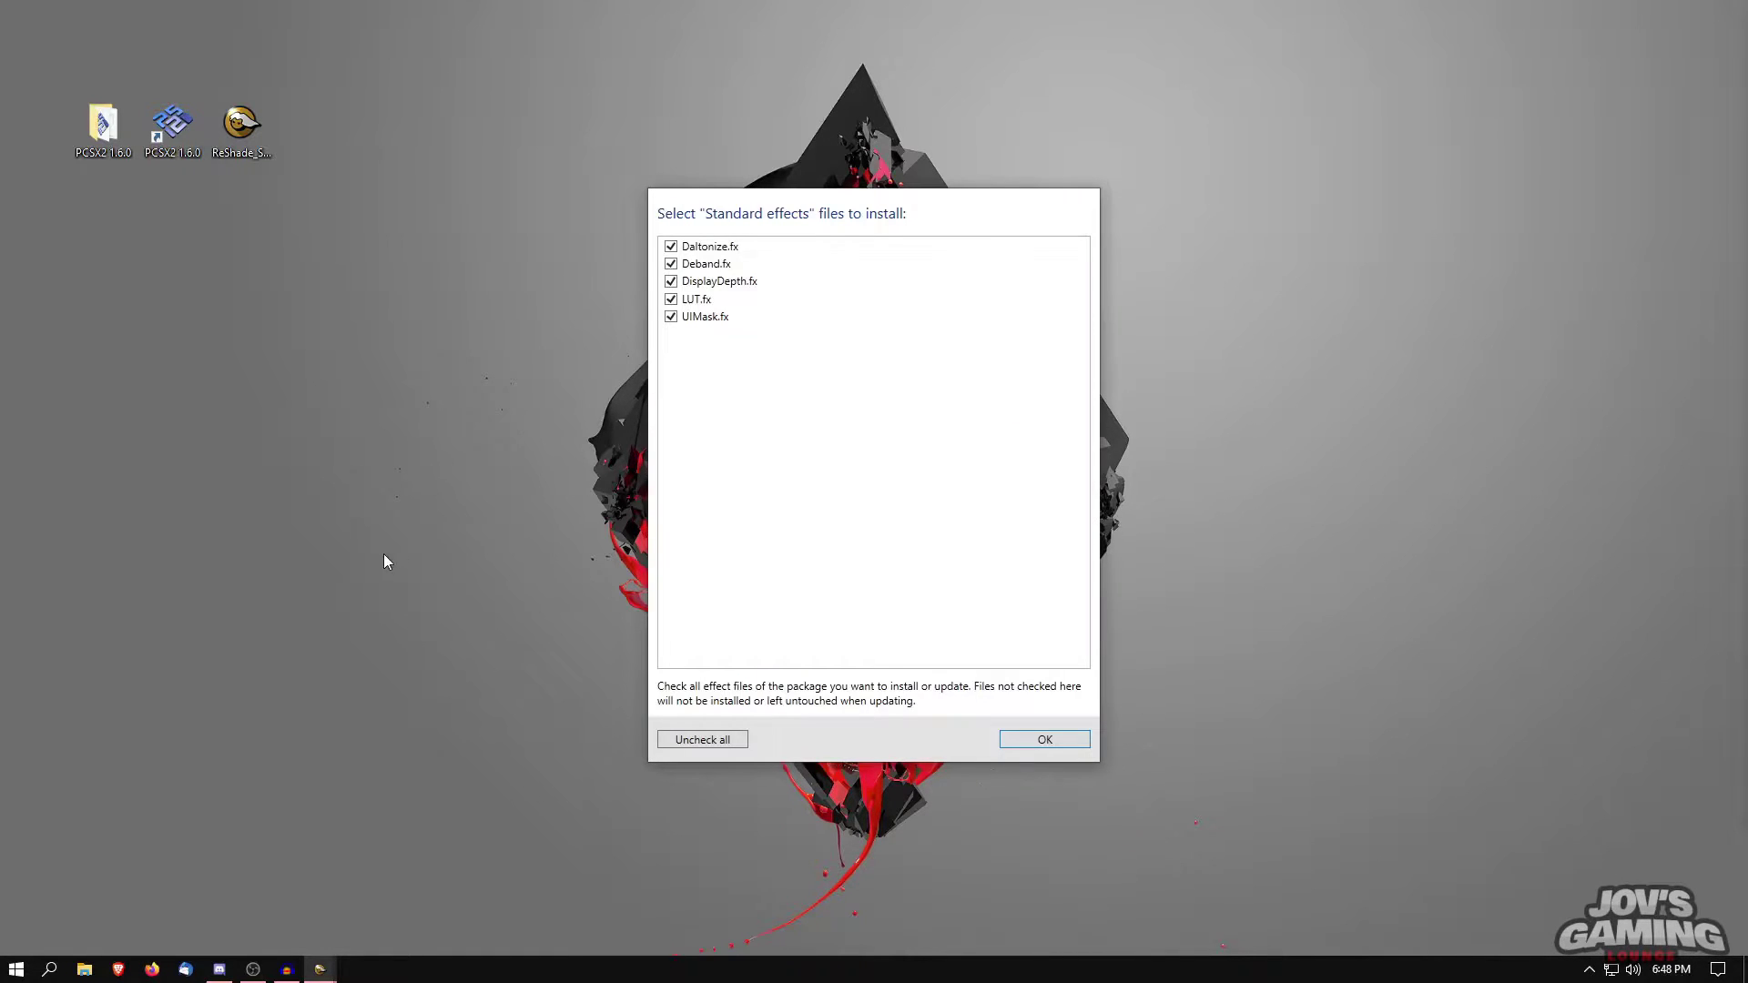
Step: Install all effect files of the Standard effects, SweetFX and qUINT packages, and close the ReShade setup
click(1041, 745)
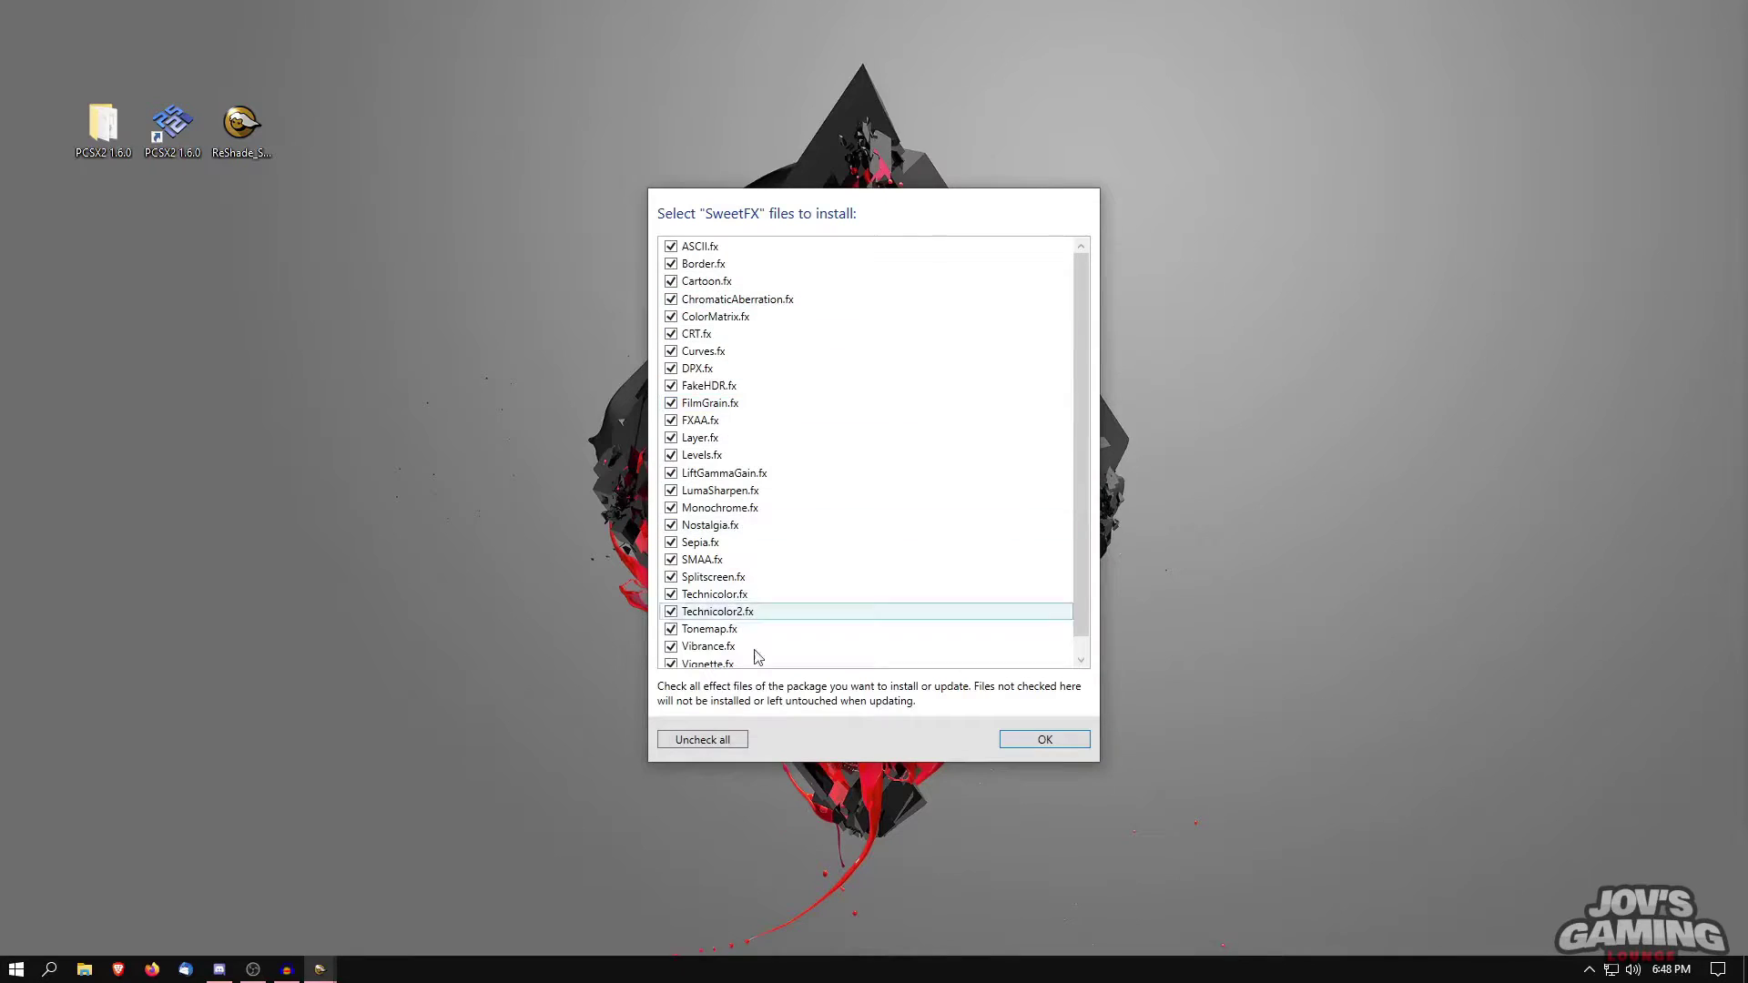
scroll(1075, 603, down, 1)
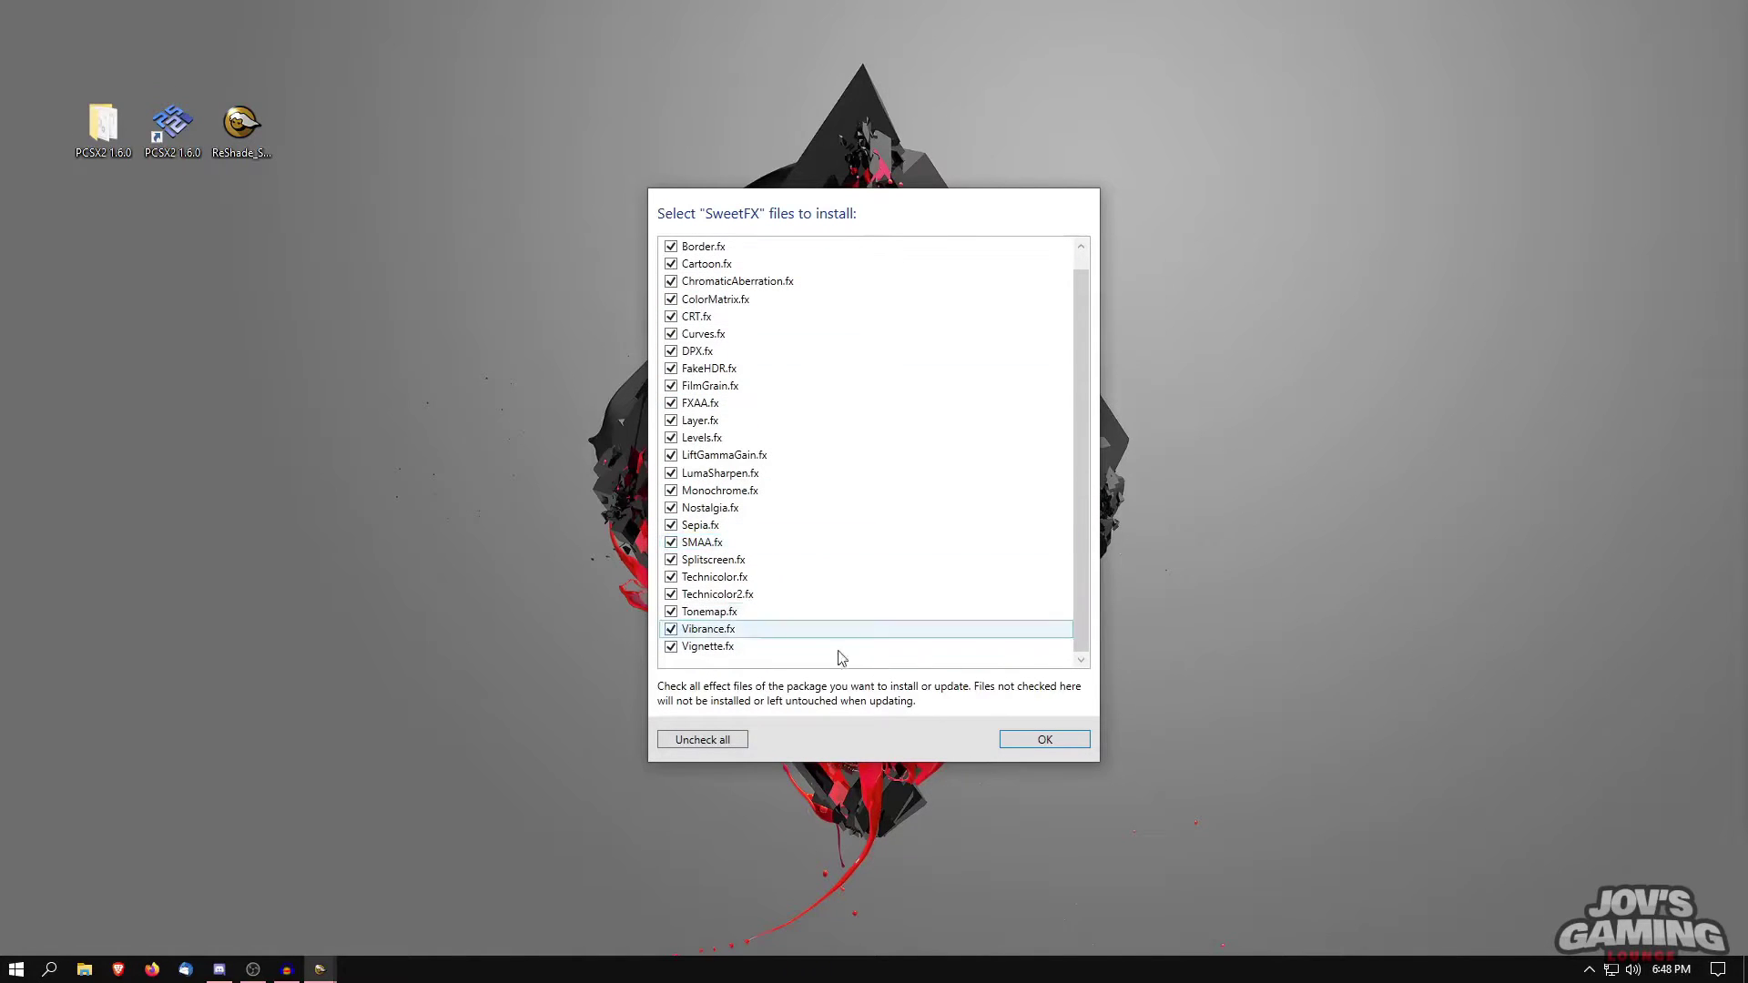
click(1046, 745)
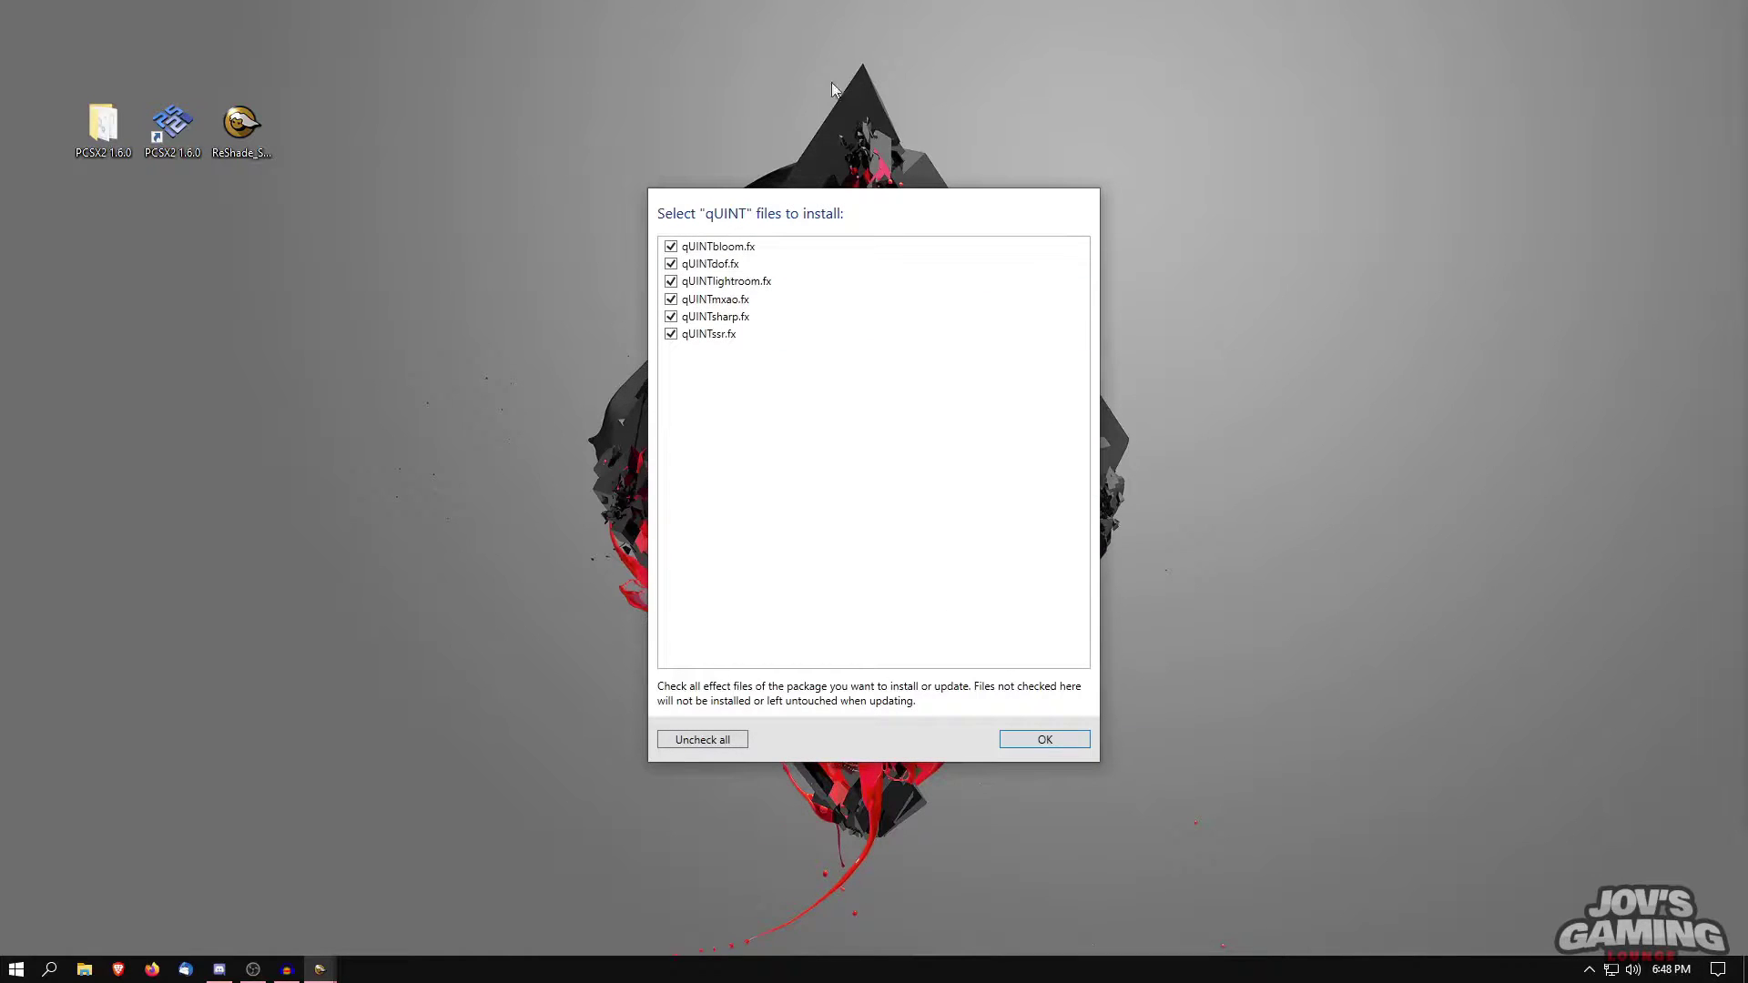
click(1045, 739)
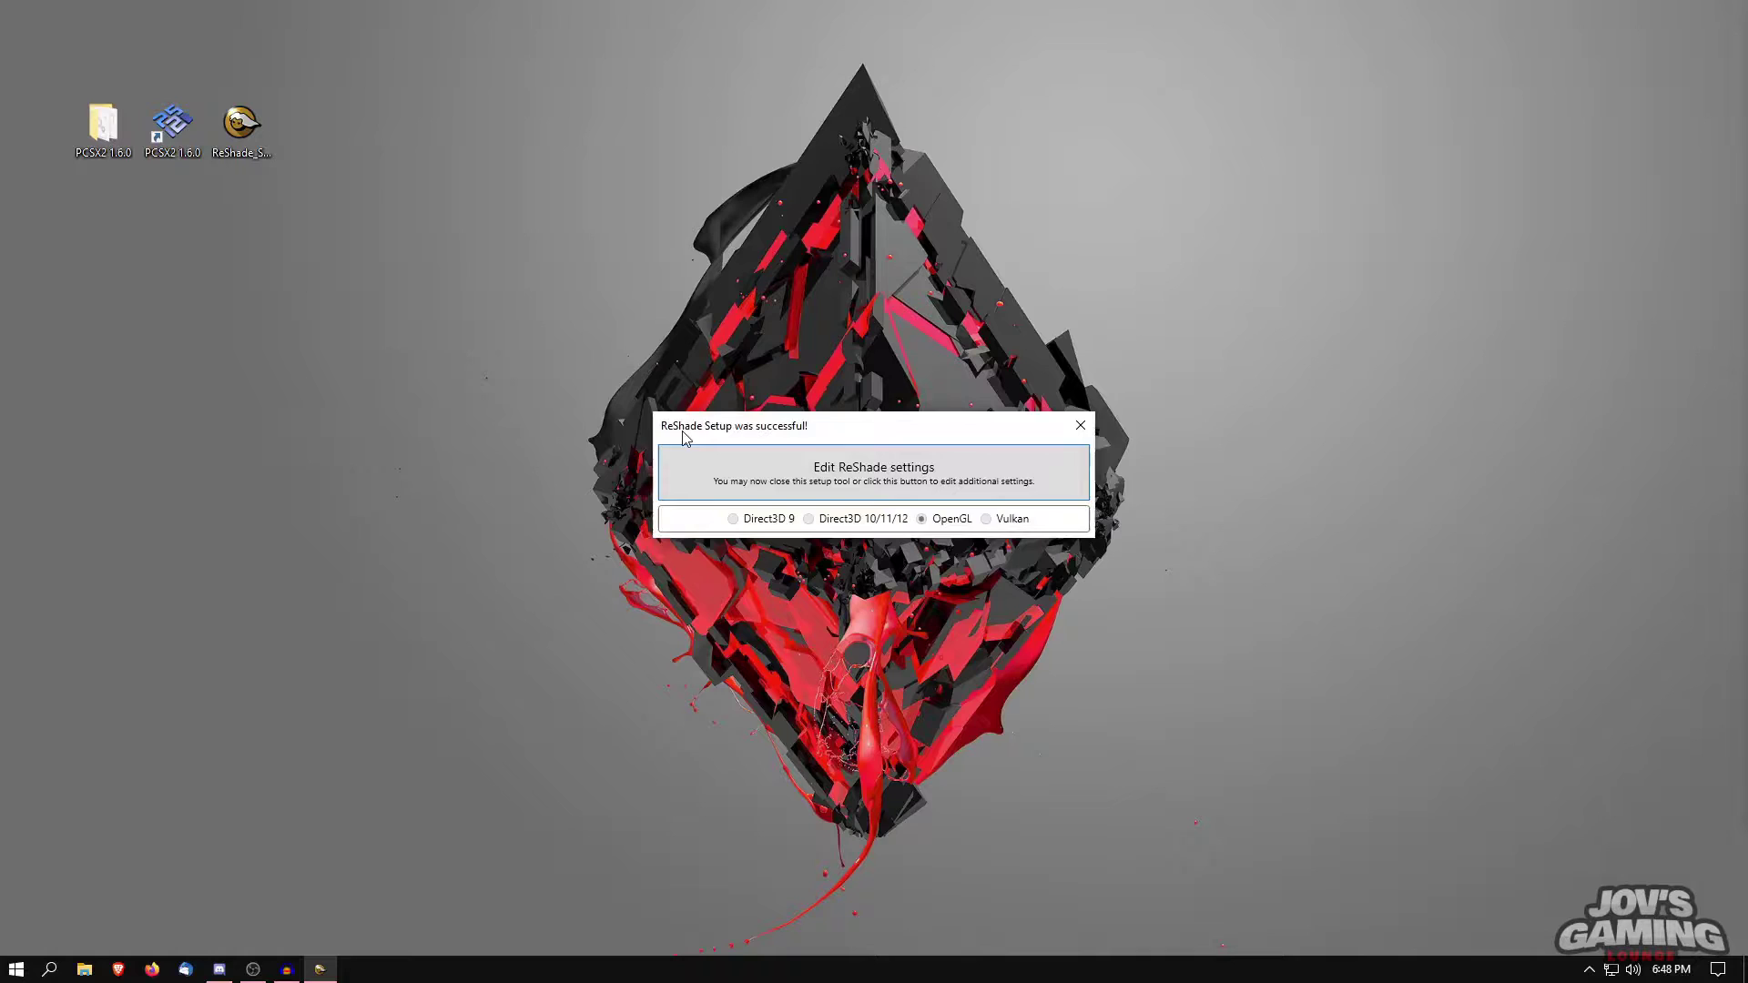
click(1081, 426)
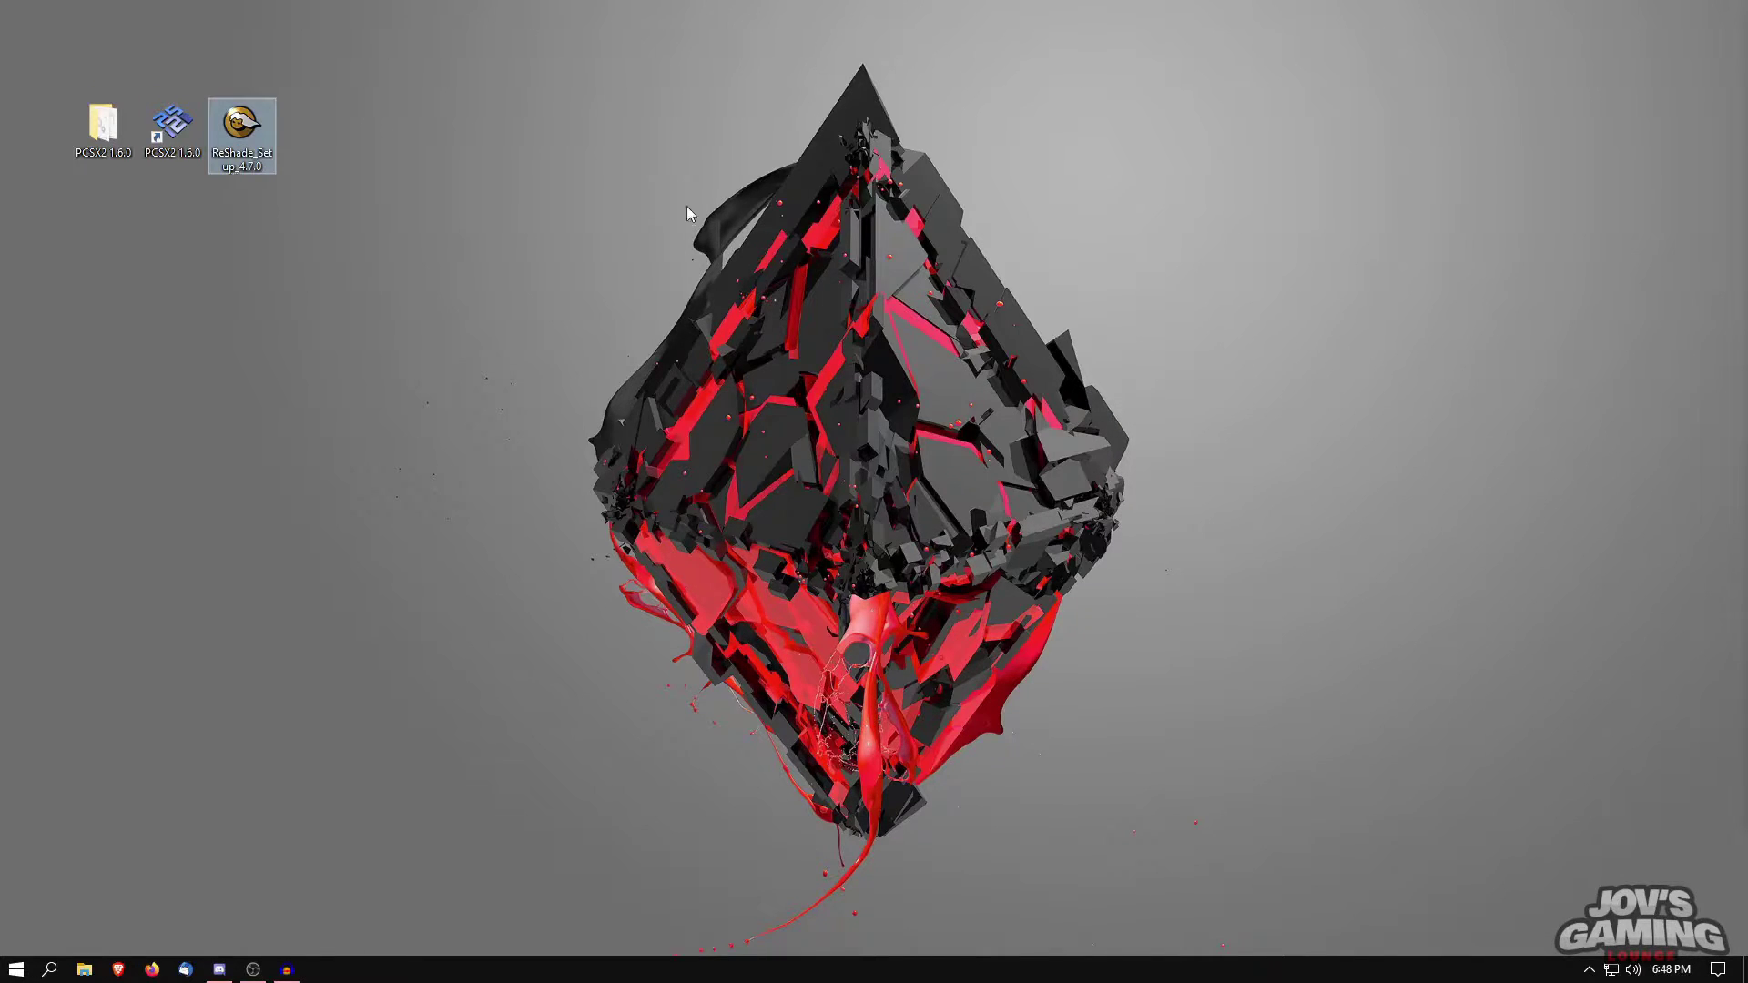
Step: Relaunch PCSX2 and set the GSdx video plugin's renderer to OpenGL (Hardware)
double_click(173, 137)
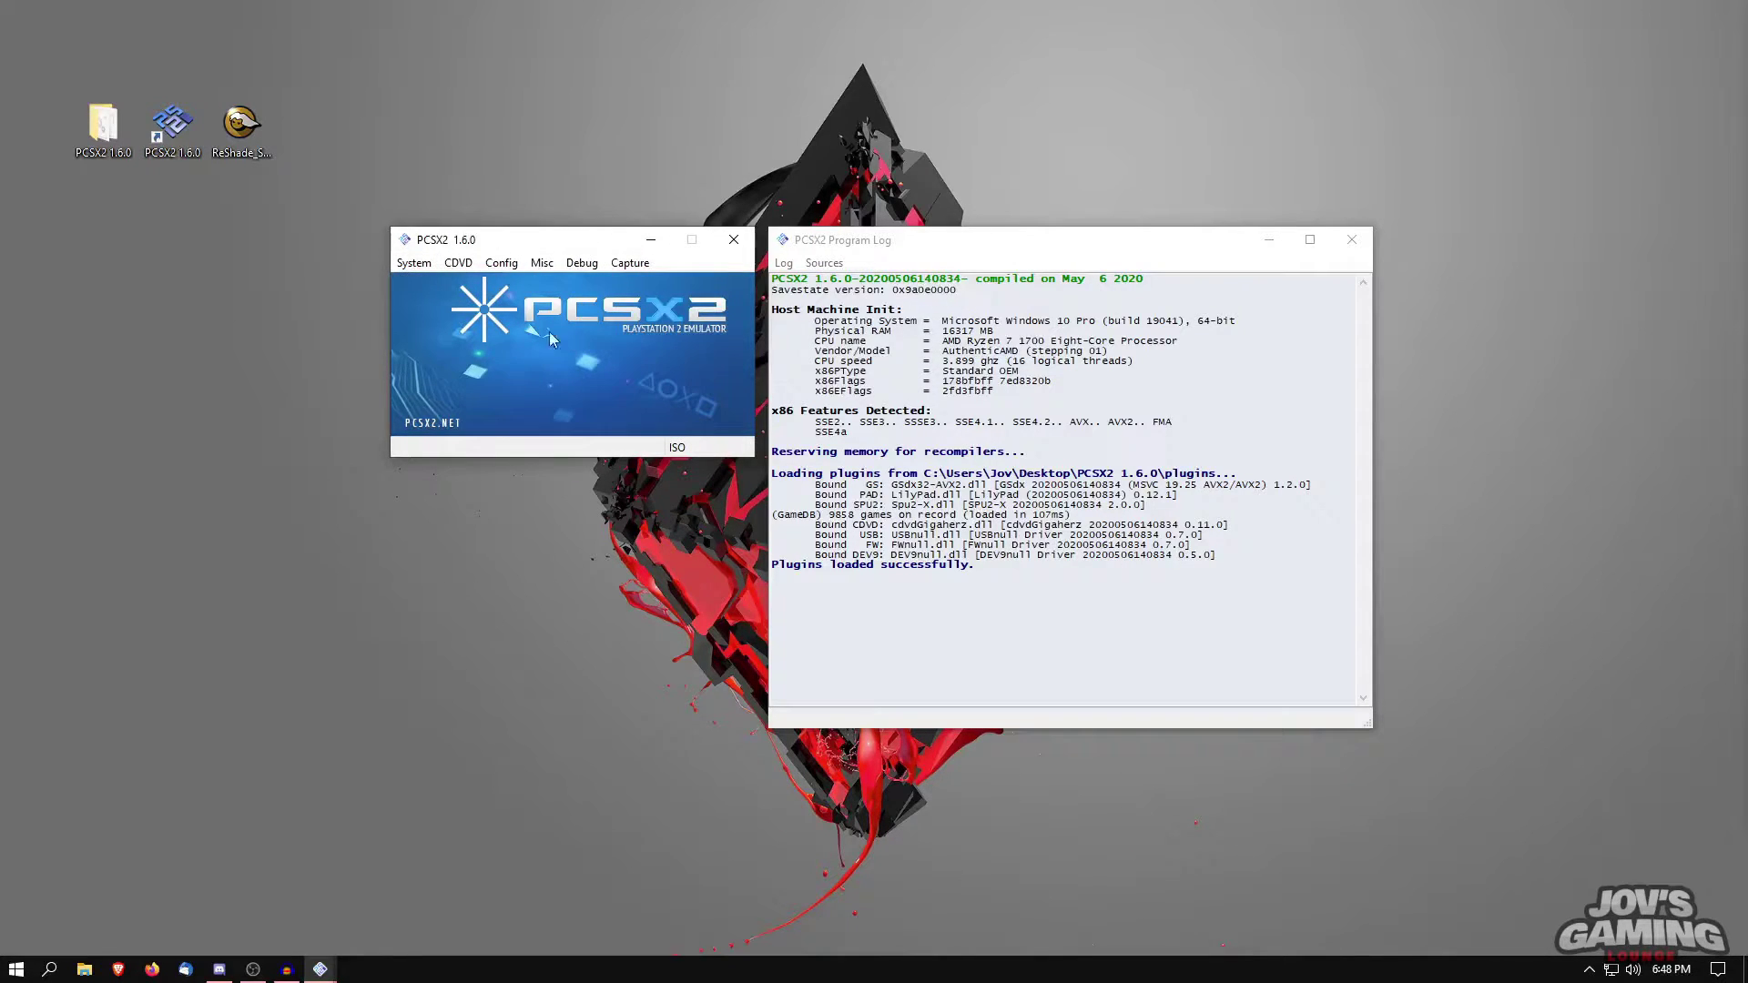
click(502, 263)
mouse_move(546, 347)
click(920, 430)
click(874, 293)
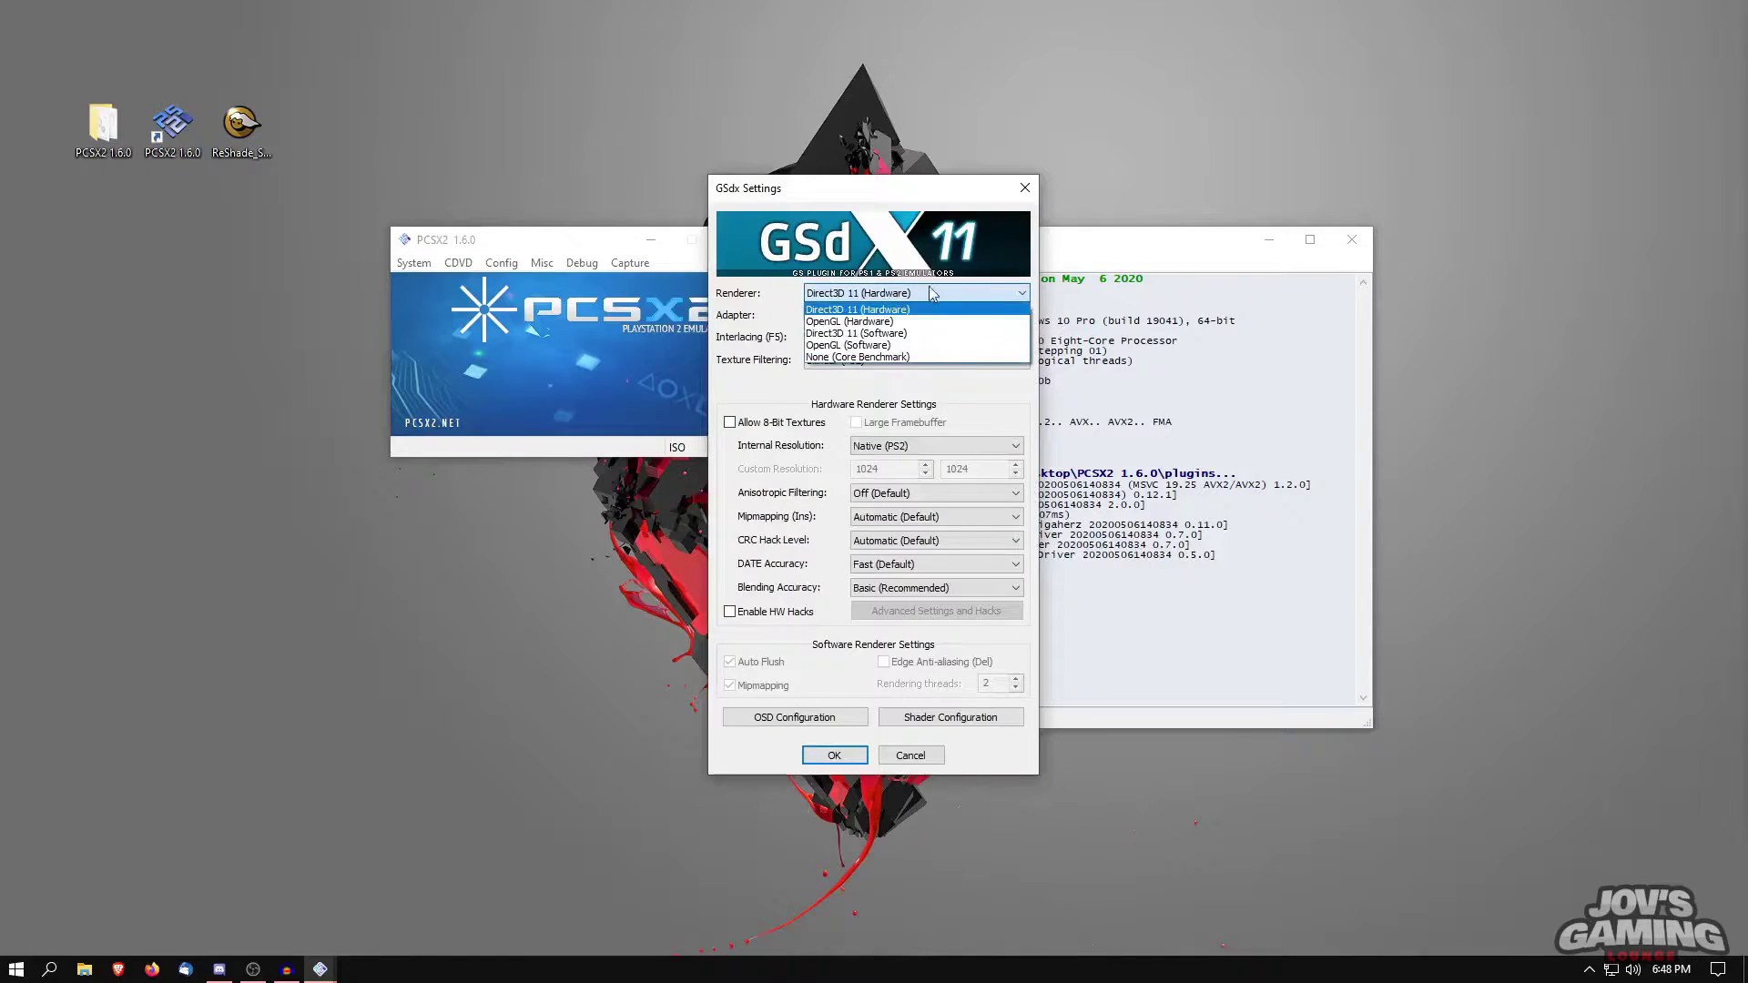
click(874, 323)
click(833, 756)
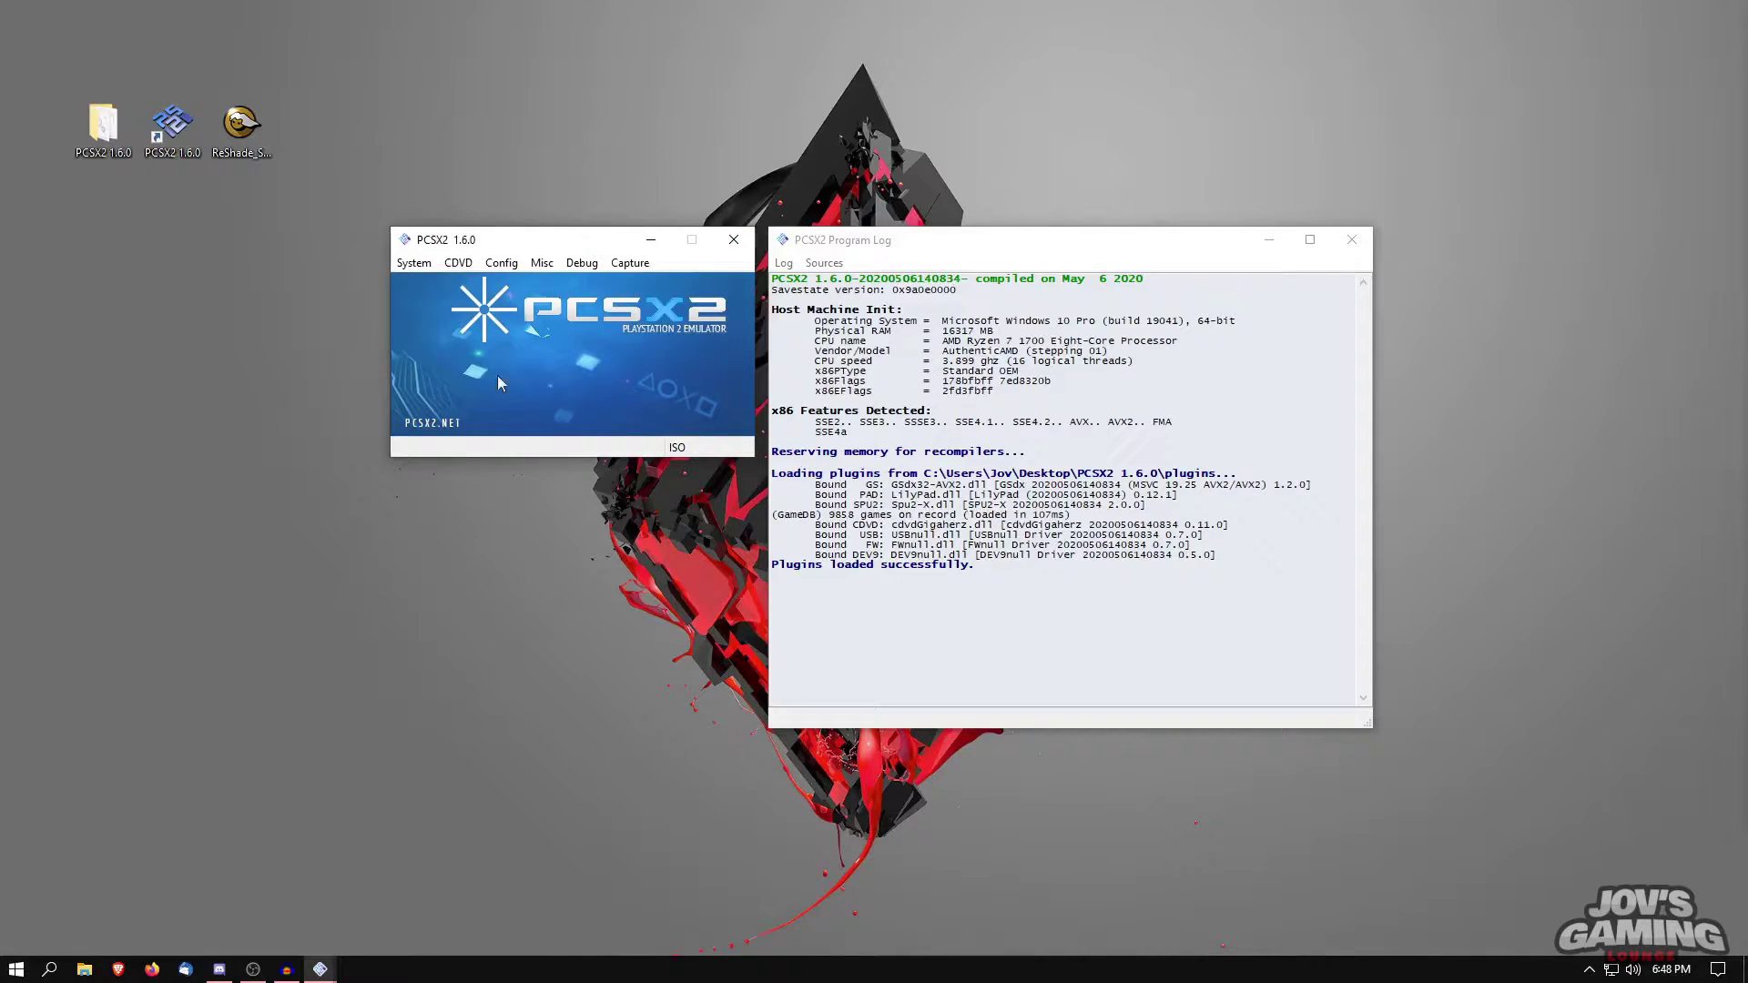
Step: Boot the ISO and switch the running game's GSdx renderer to Direct3D 11 (Hardware)
click(414, 262)
click(430, 283)
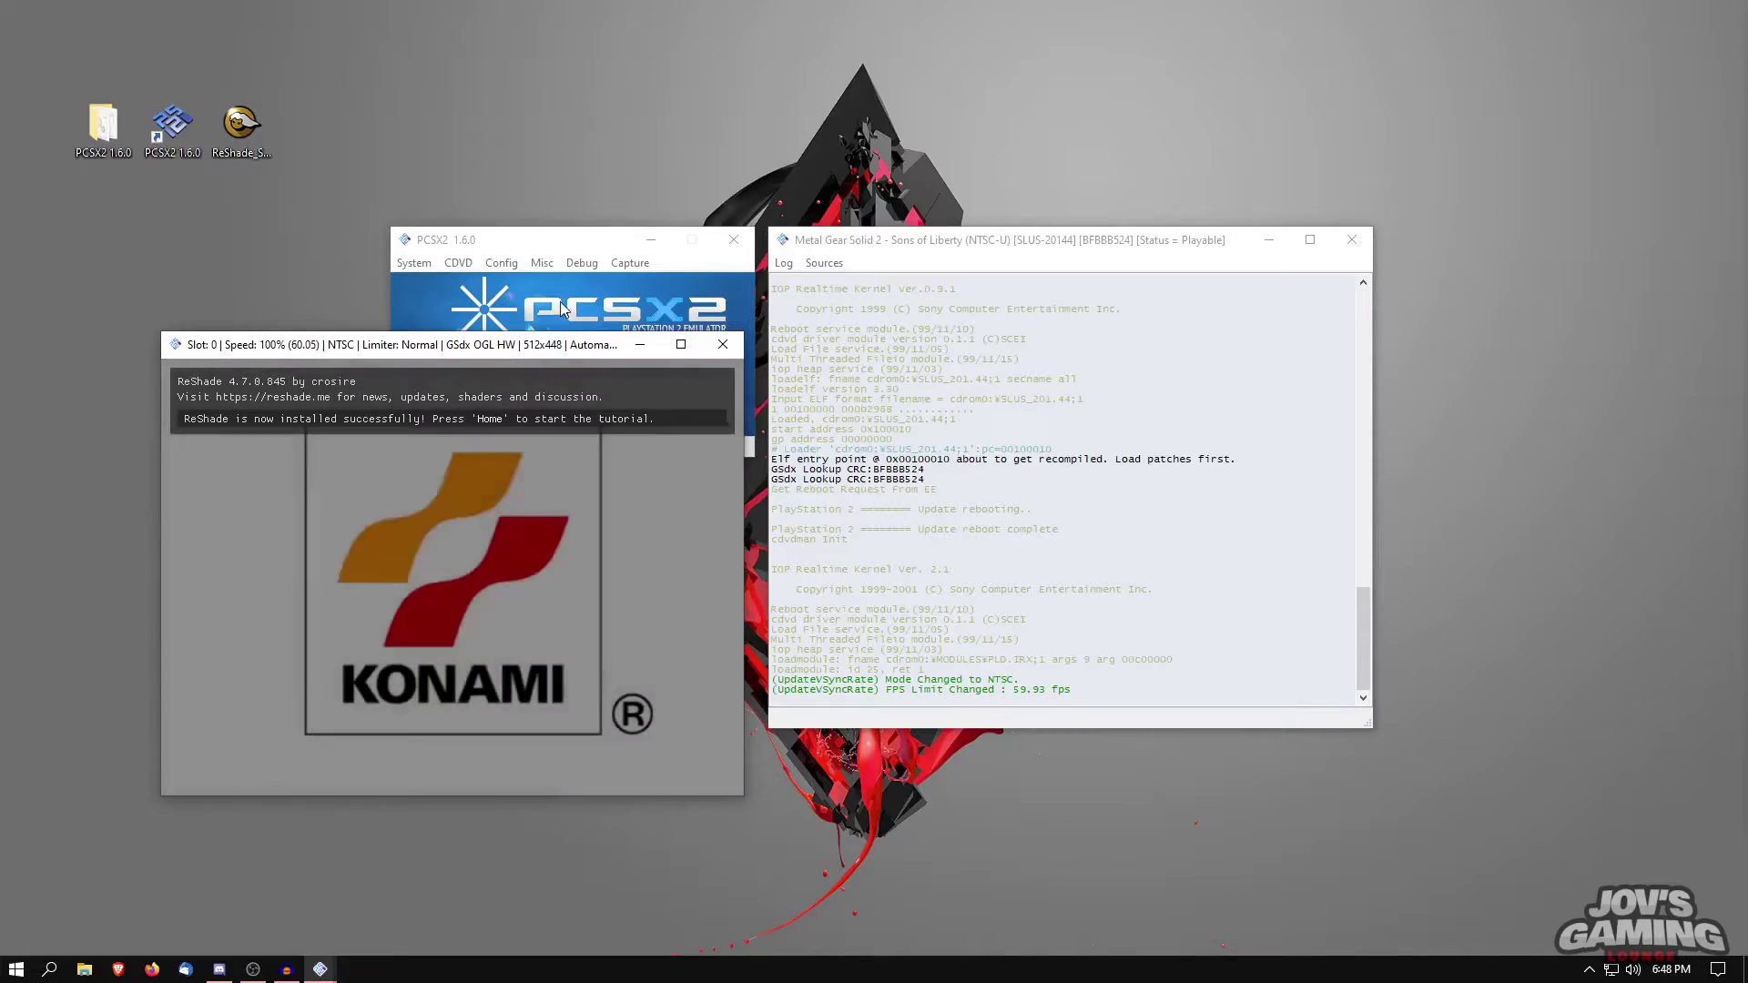
click(501, 262)
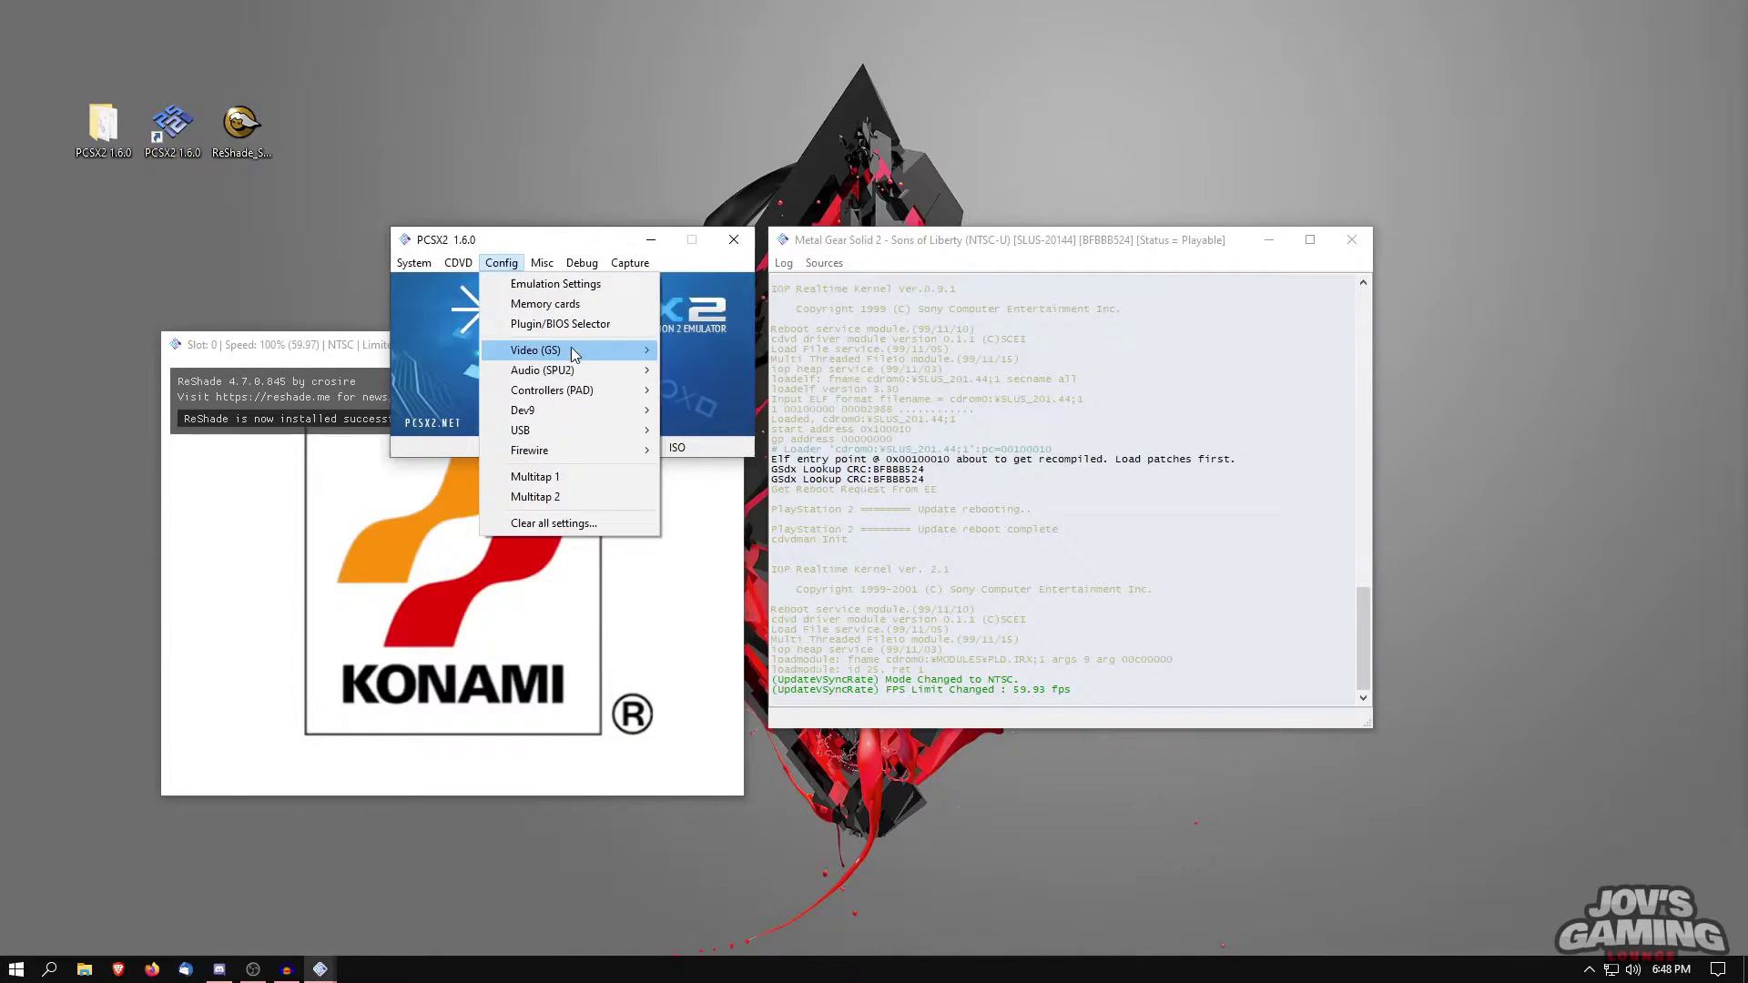
mouse_move(569, 344)
click(896, 429)
click(897, 292)
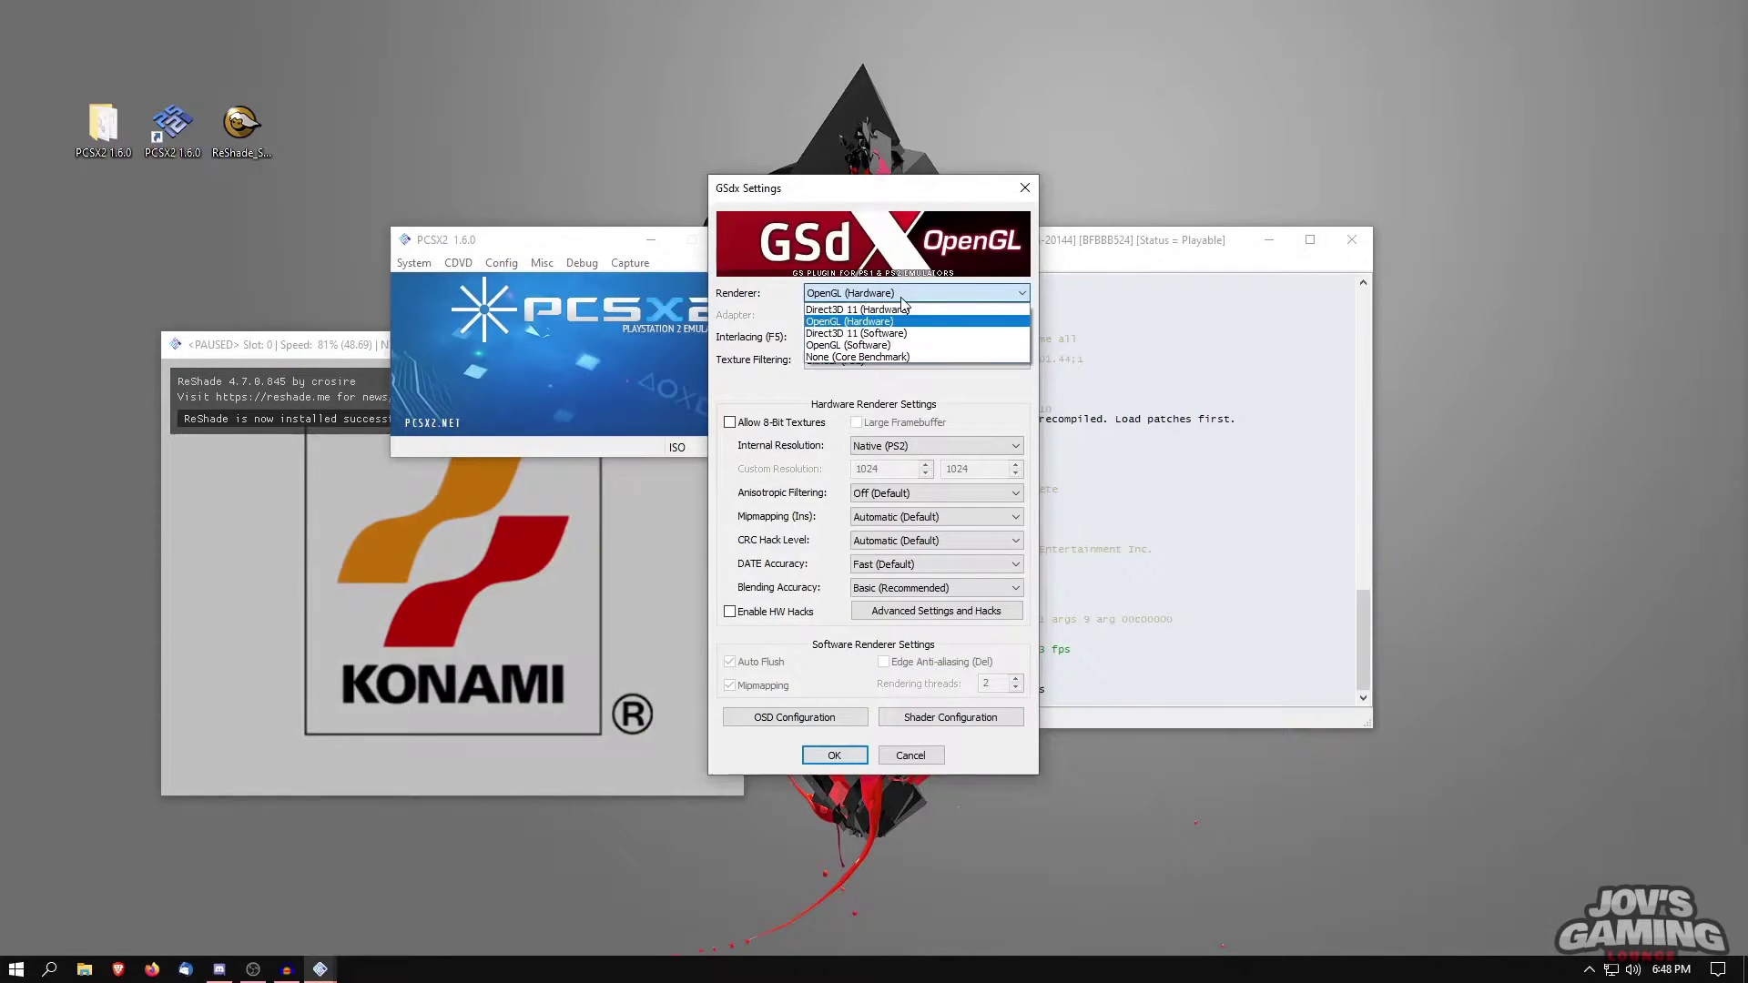
click(921, 310)
click(834, 755)
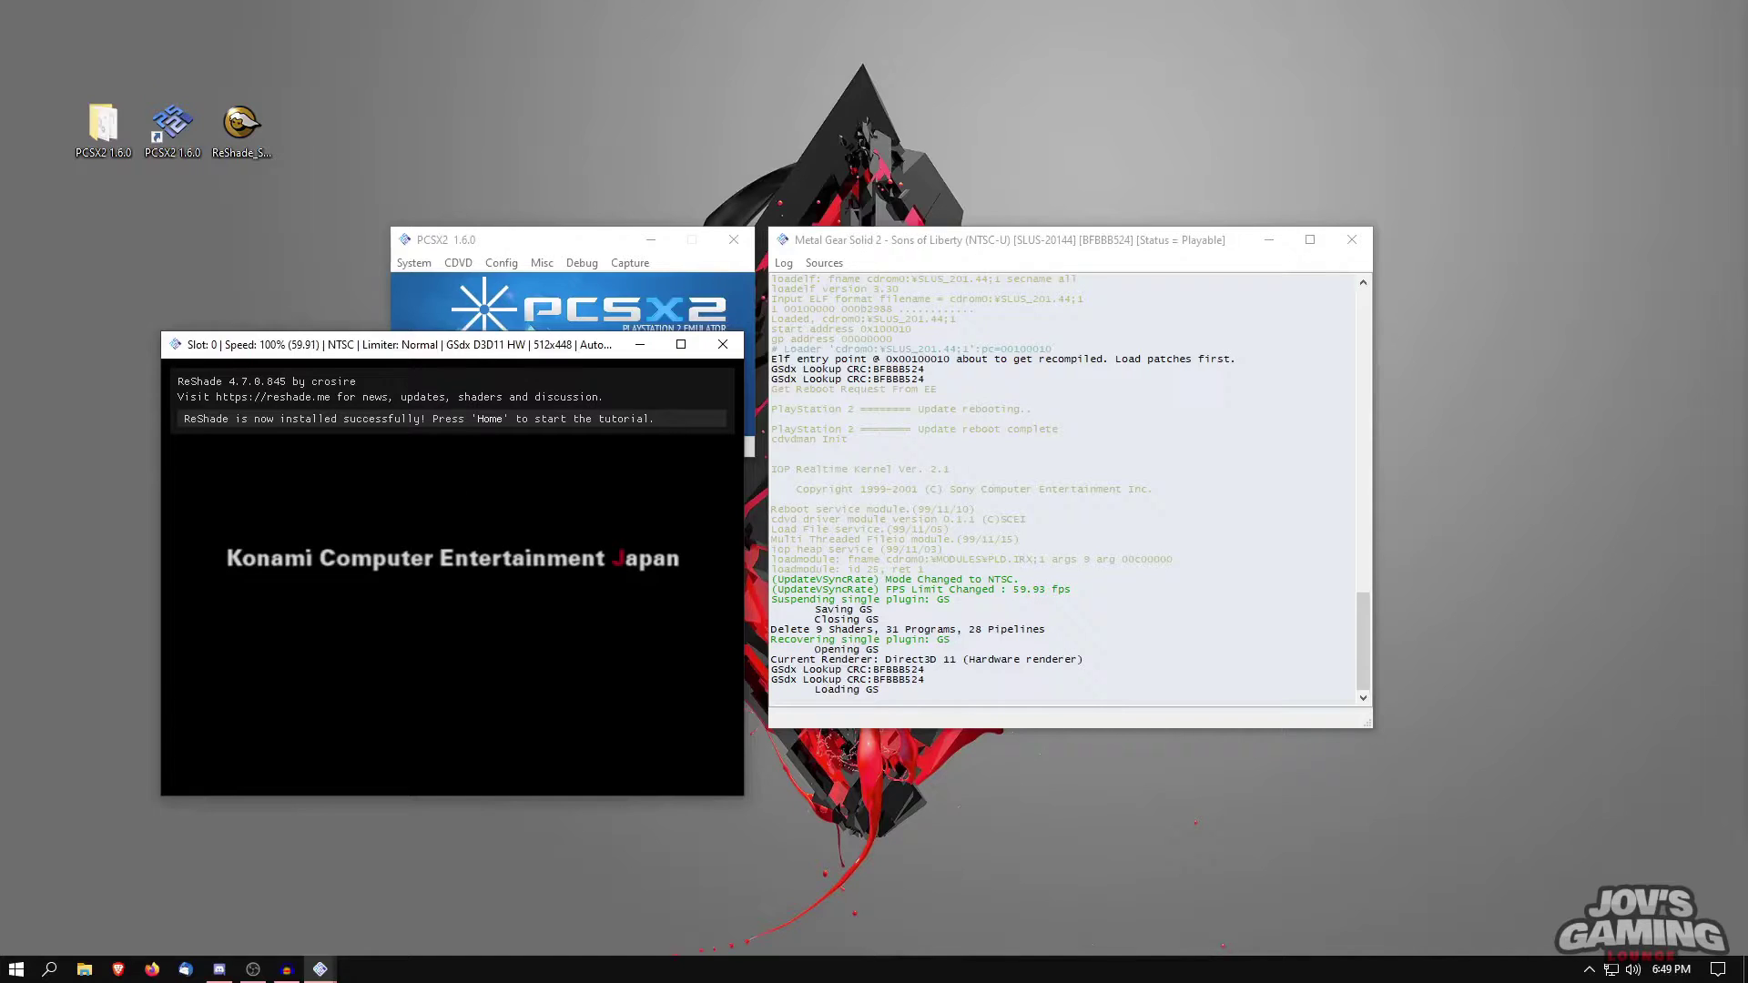
Step: Open the ReShade overlay in the game and move the emulator's main window away from the game window
key(Home)
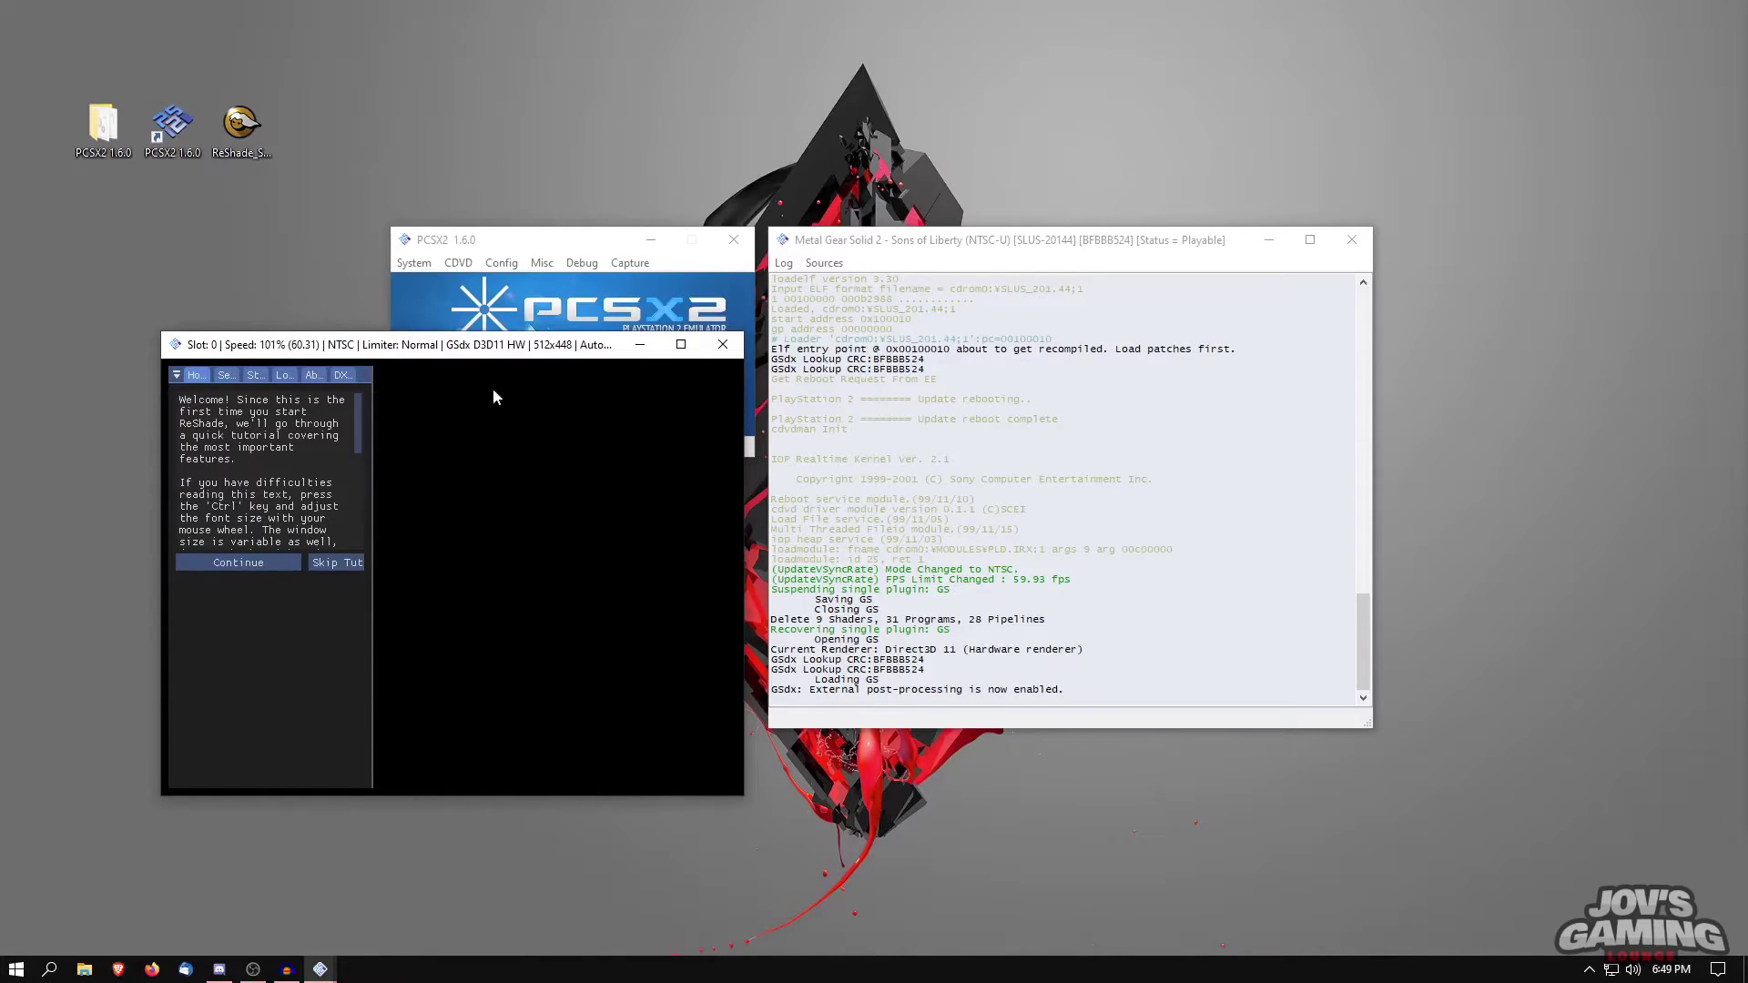
drag(574, 255, 727, 116)
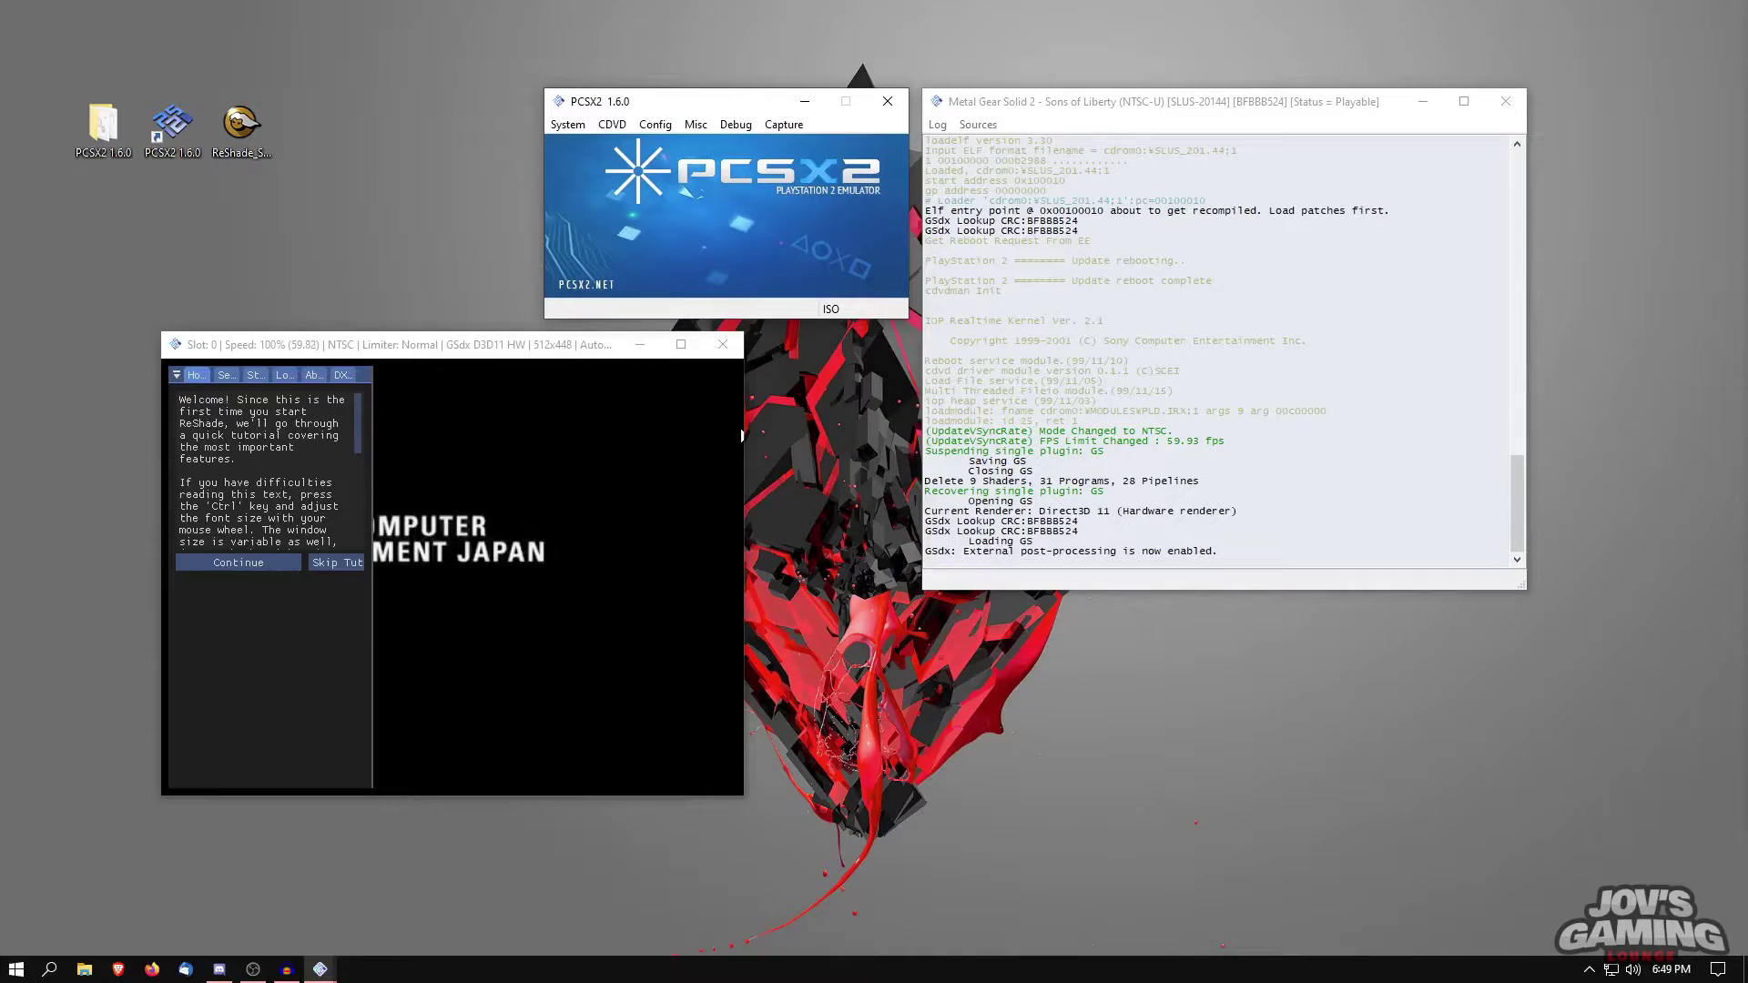
Step: Move the game window, then set the GSdx plugin's internal resolution to 8x Native (~2880p 5K) and its interlacing to None
key(alt+Tab)
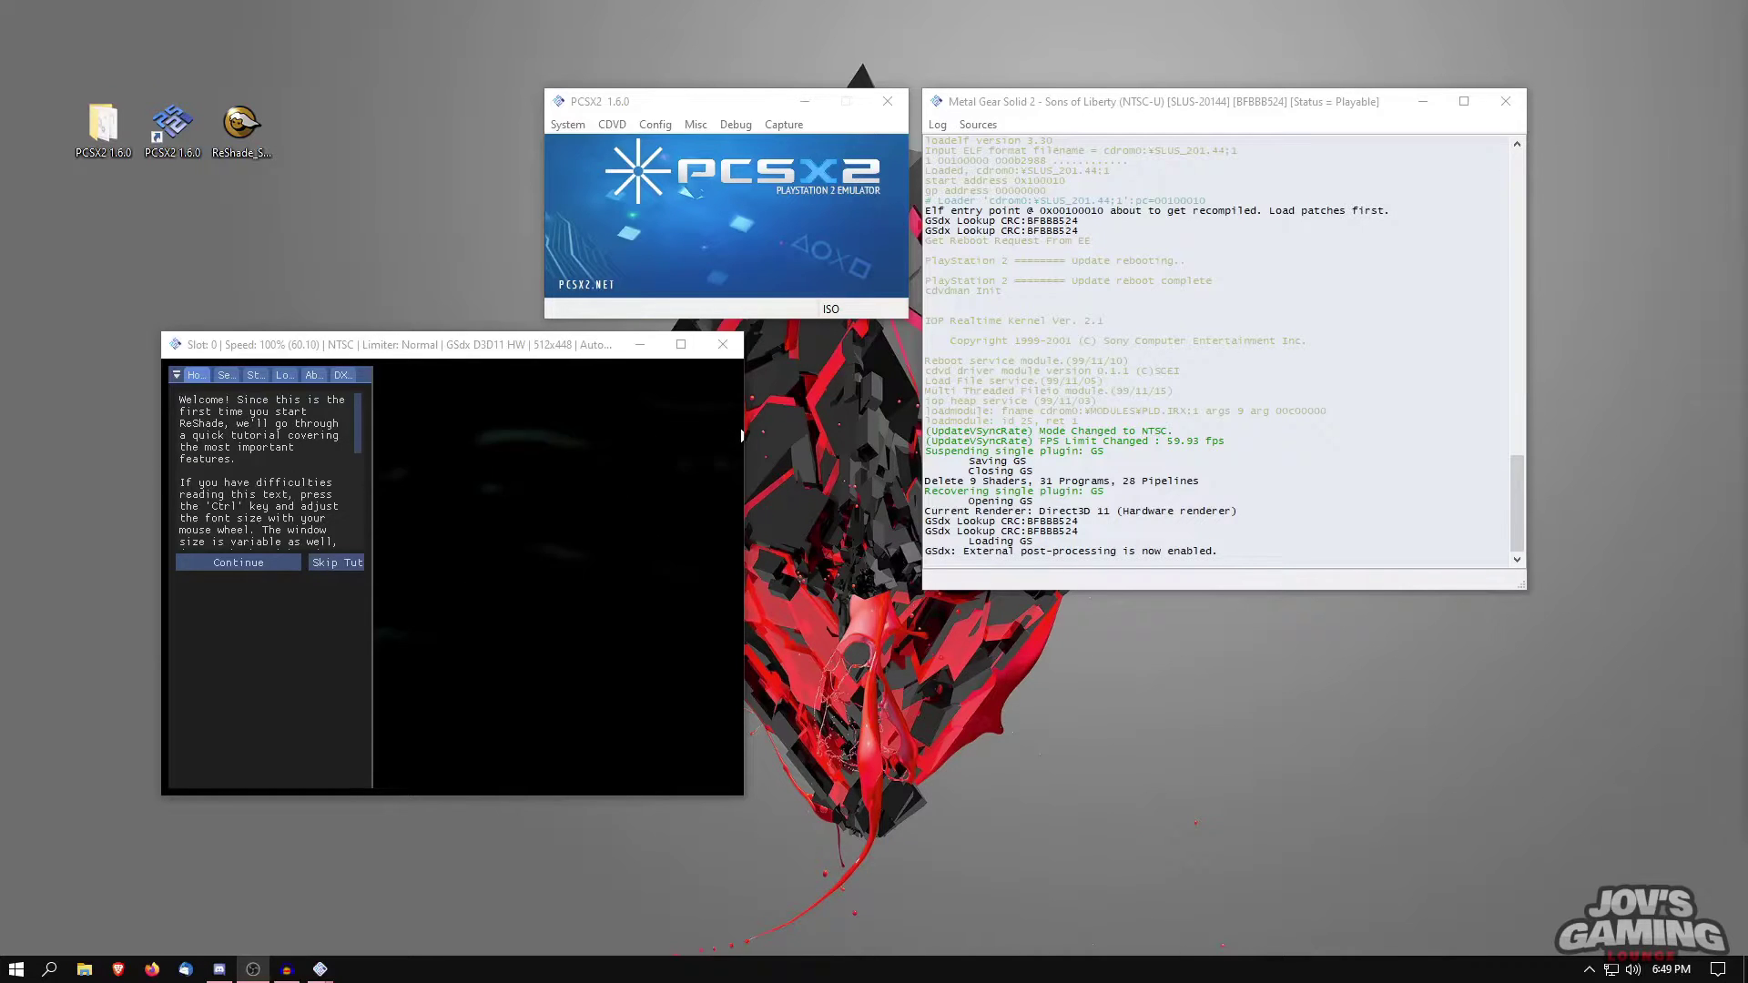
drag(477, 350, 566, 245)
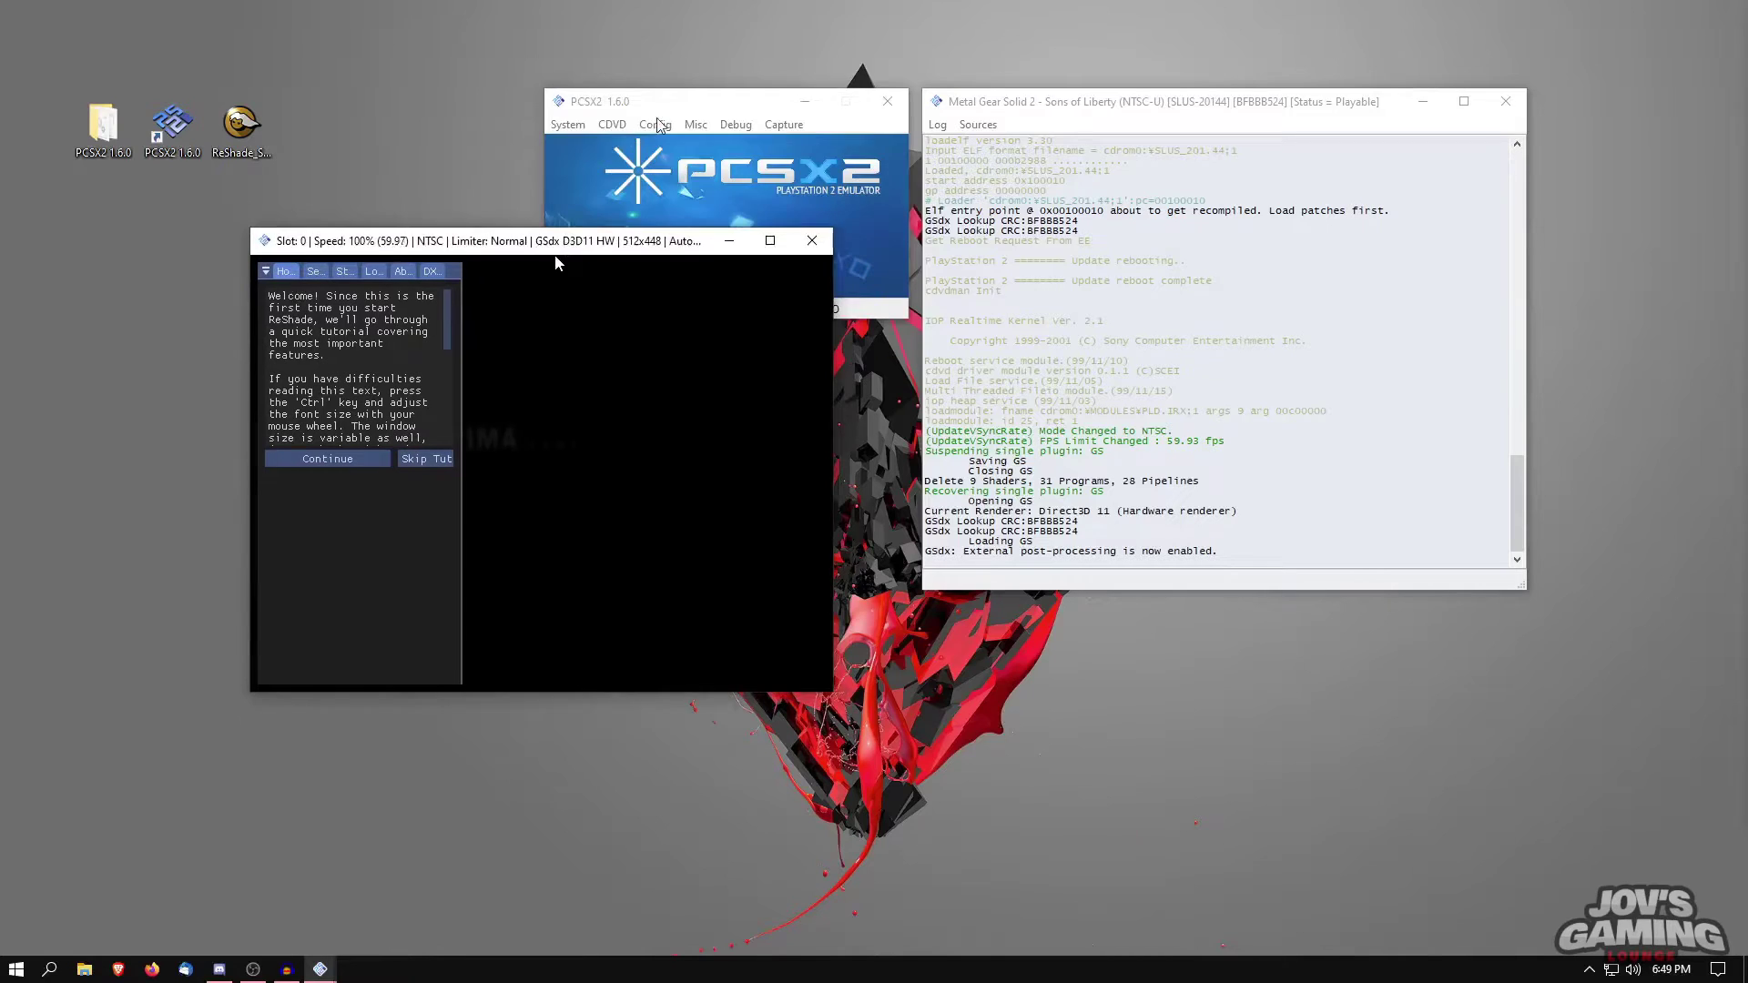
click(656, 124)
mouse_move(765, 211)
click(936, 233)
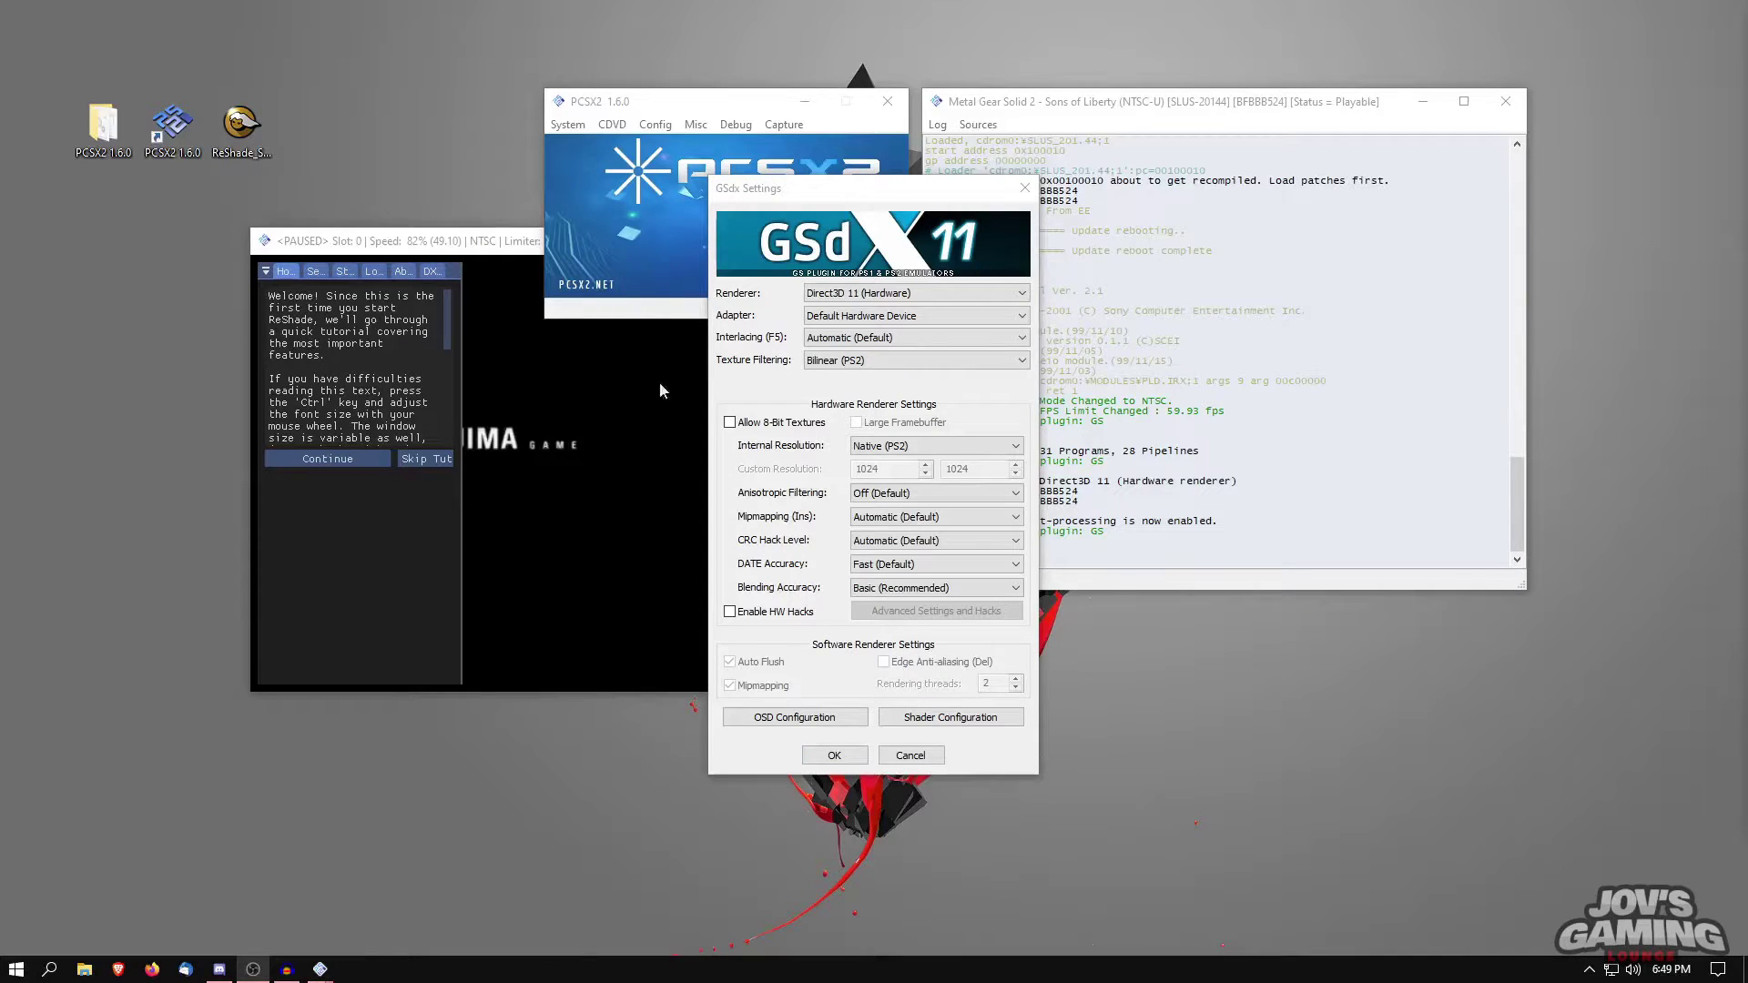
click(936, 445)
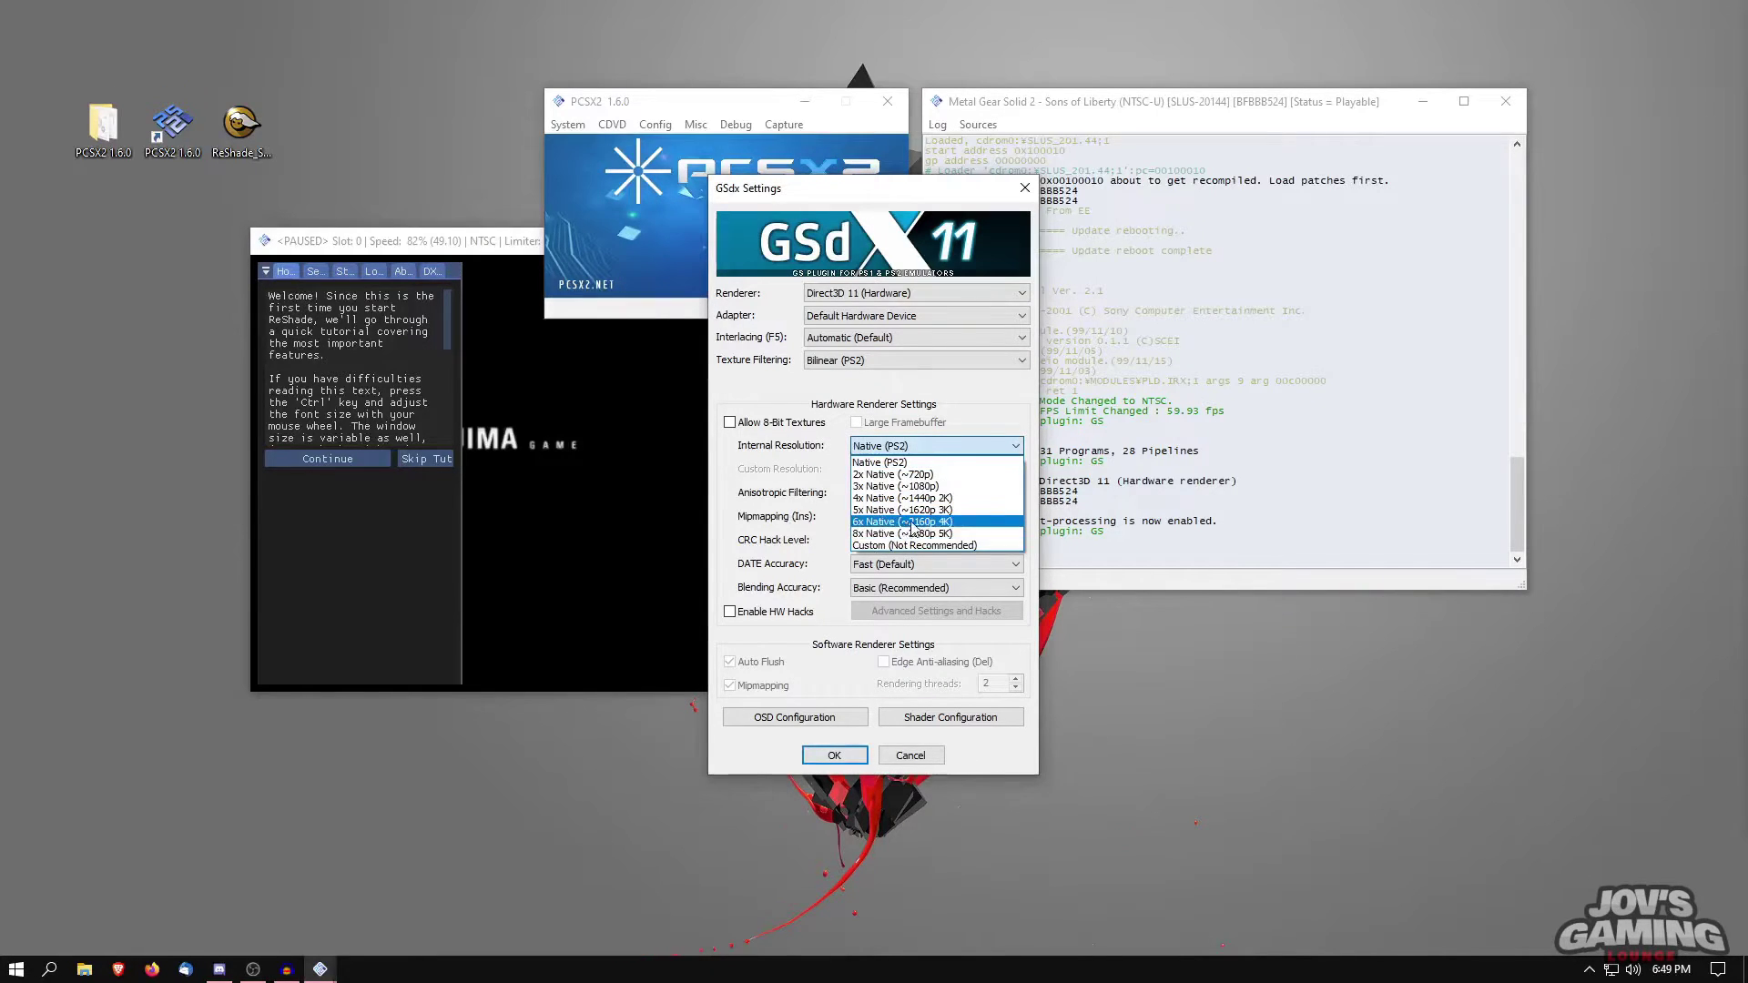
click(964, 534)
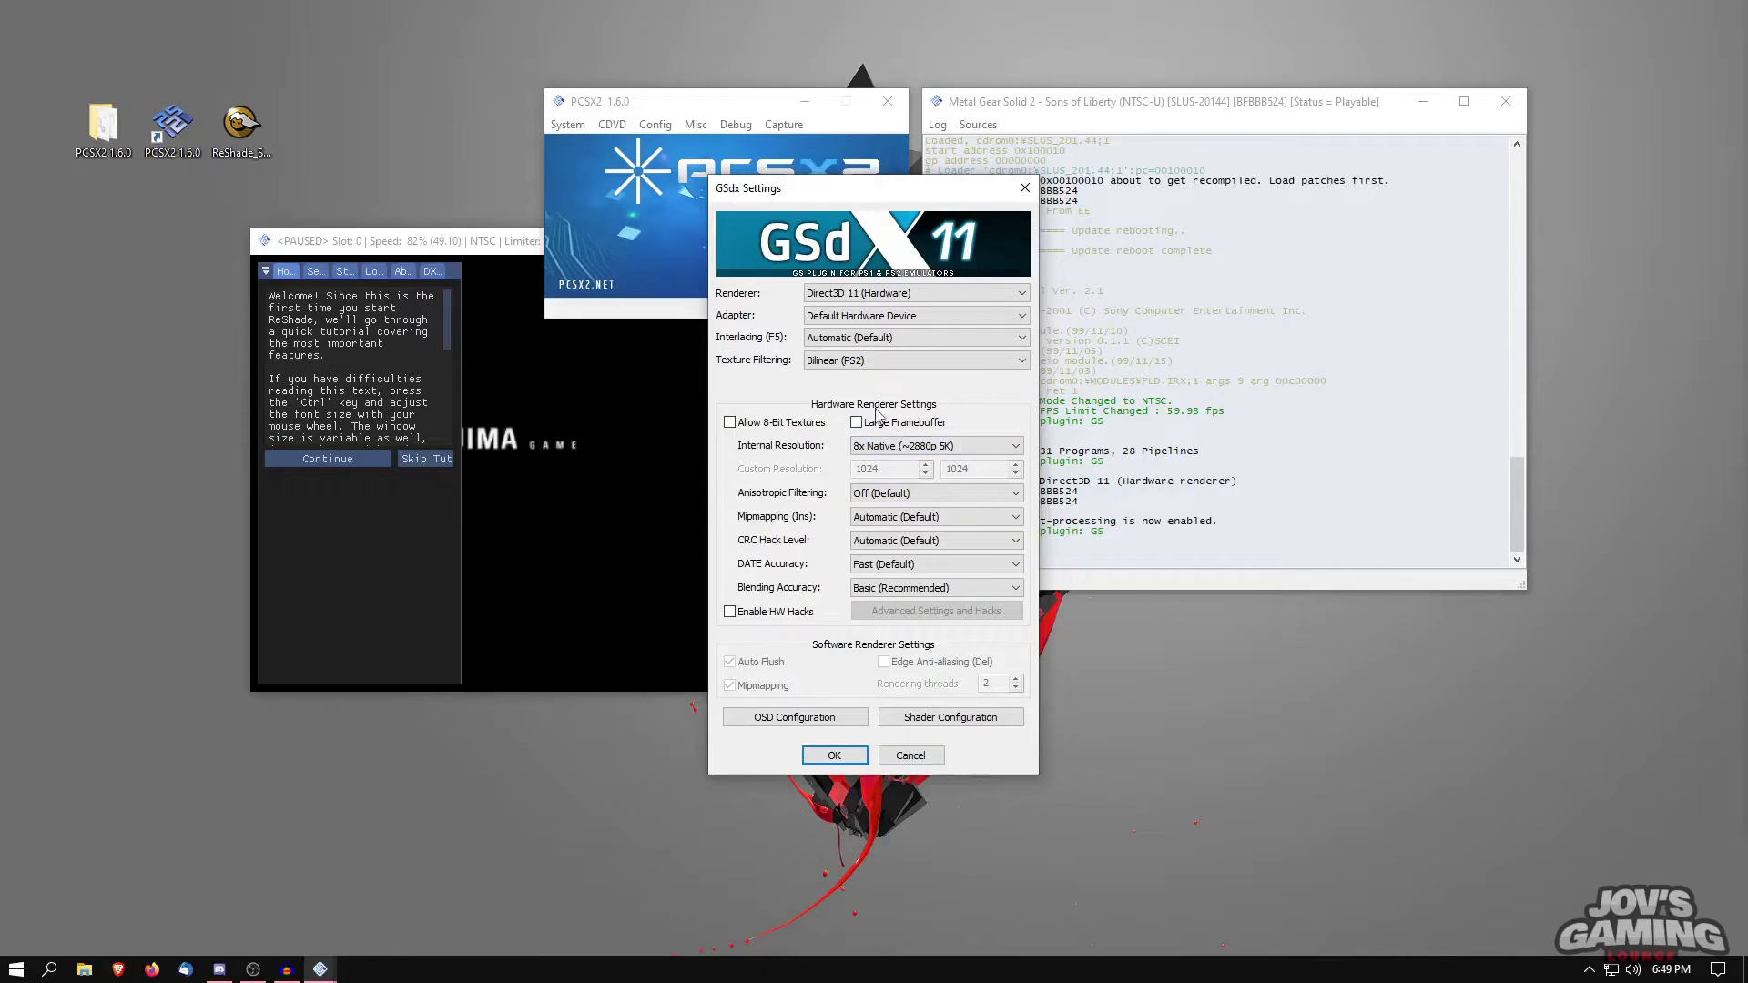
click(915, 337)
click(875, 351)
click(847, 758)
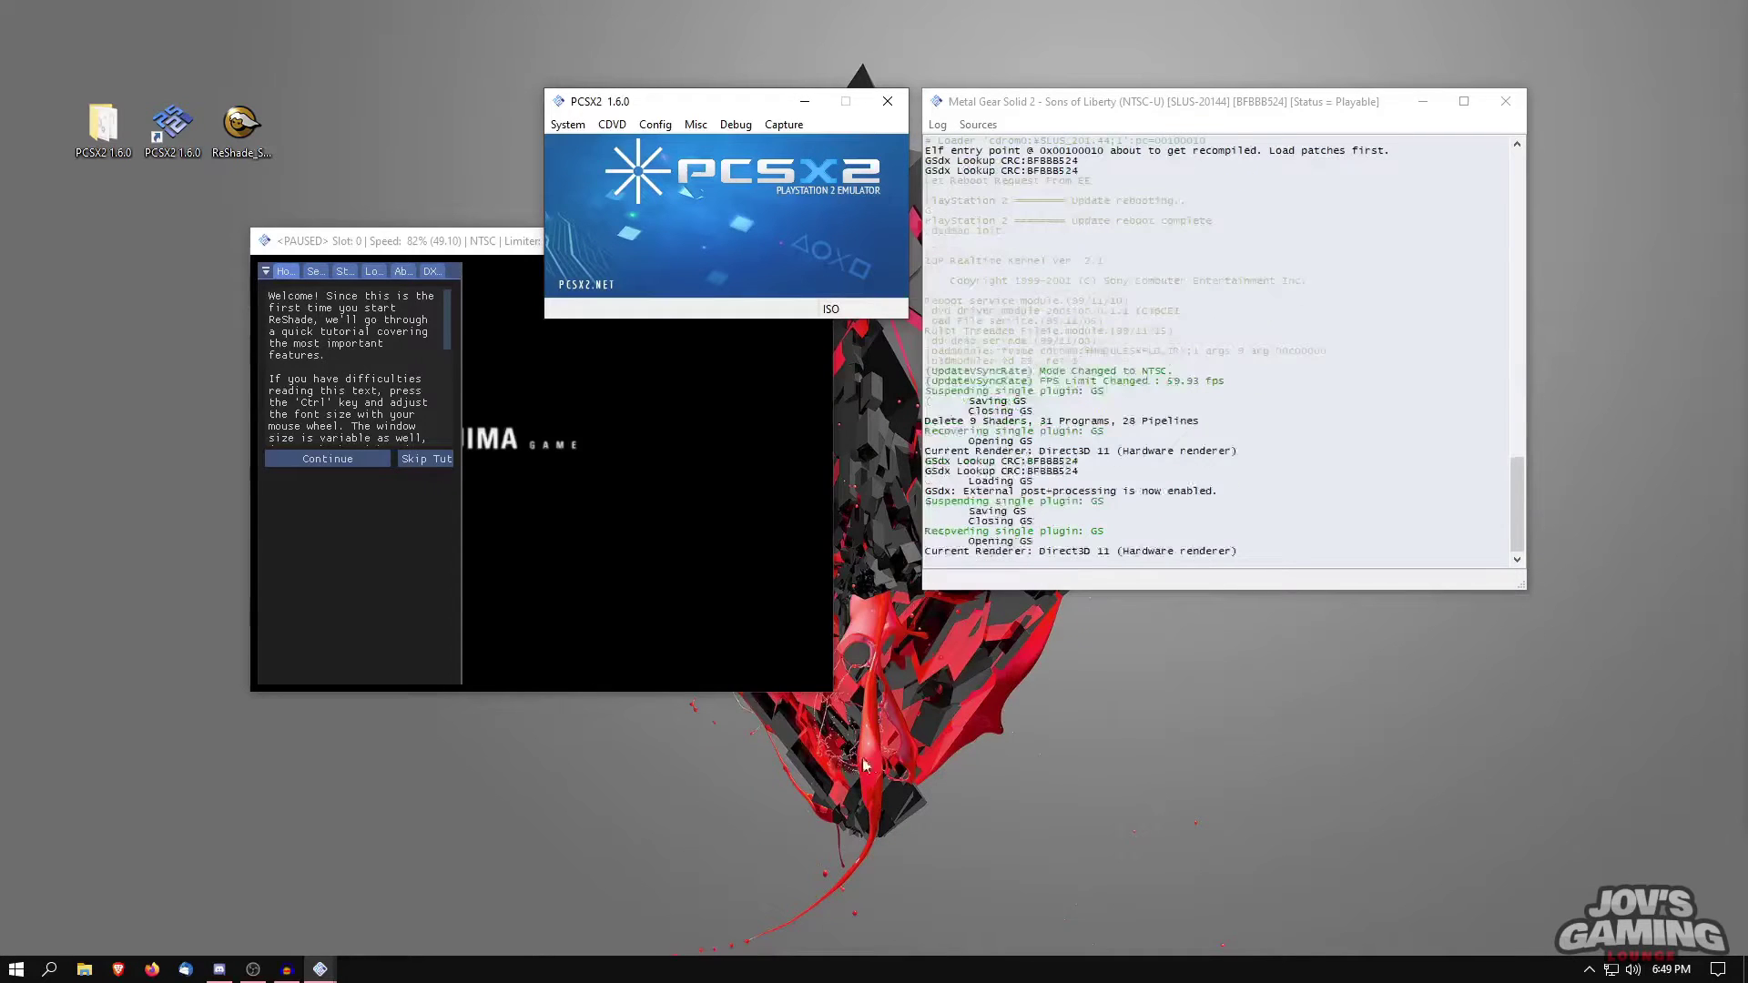
Step: Maximize the game window and load the saved state from slot 0
drag(401, 255, 743, 255)
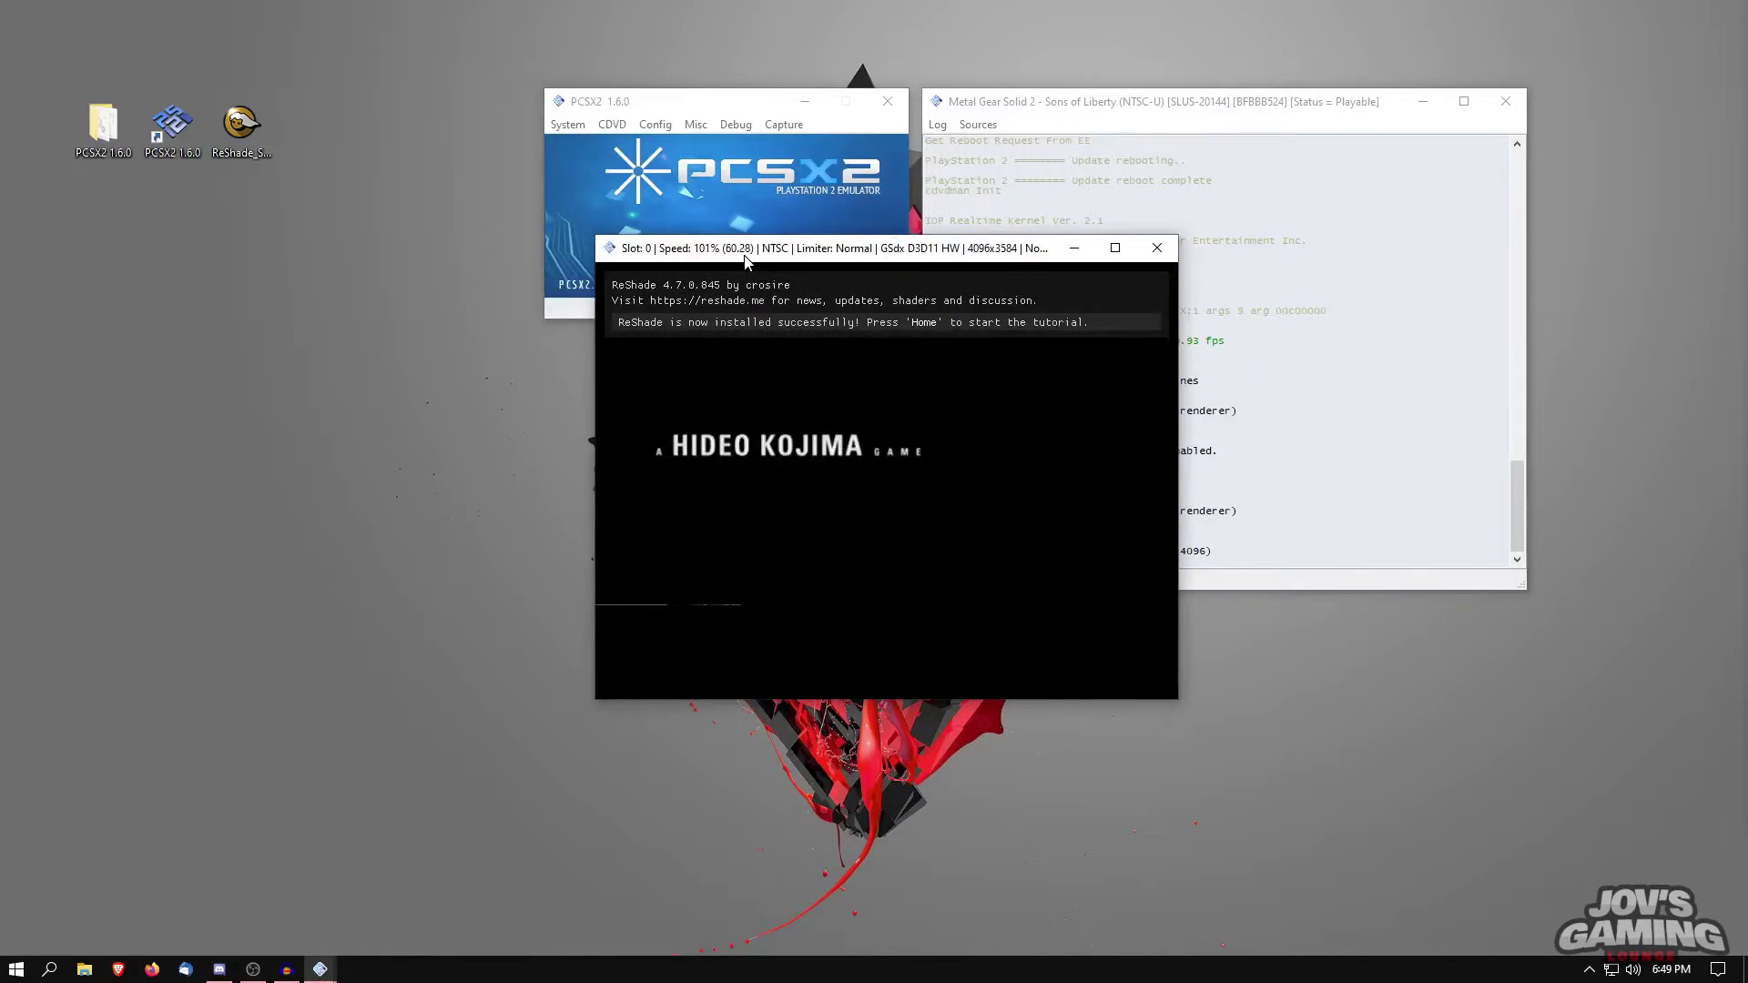
double_click(742, 246)
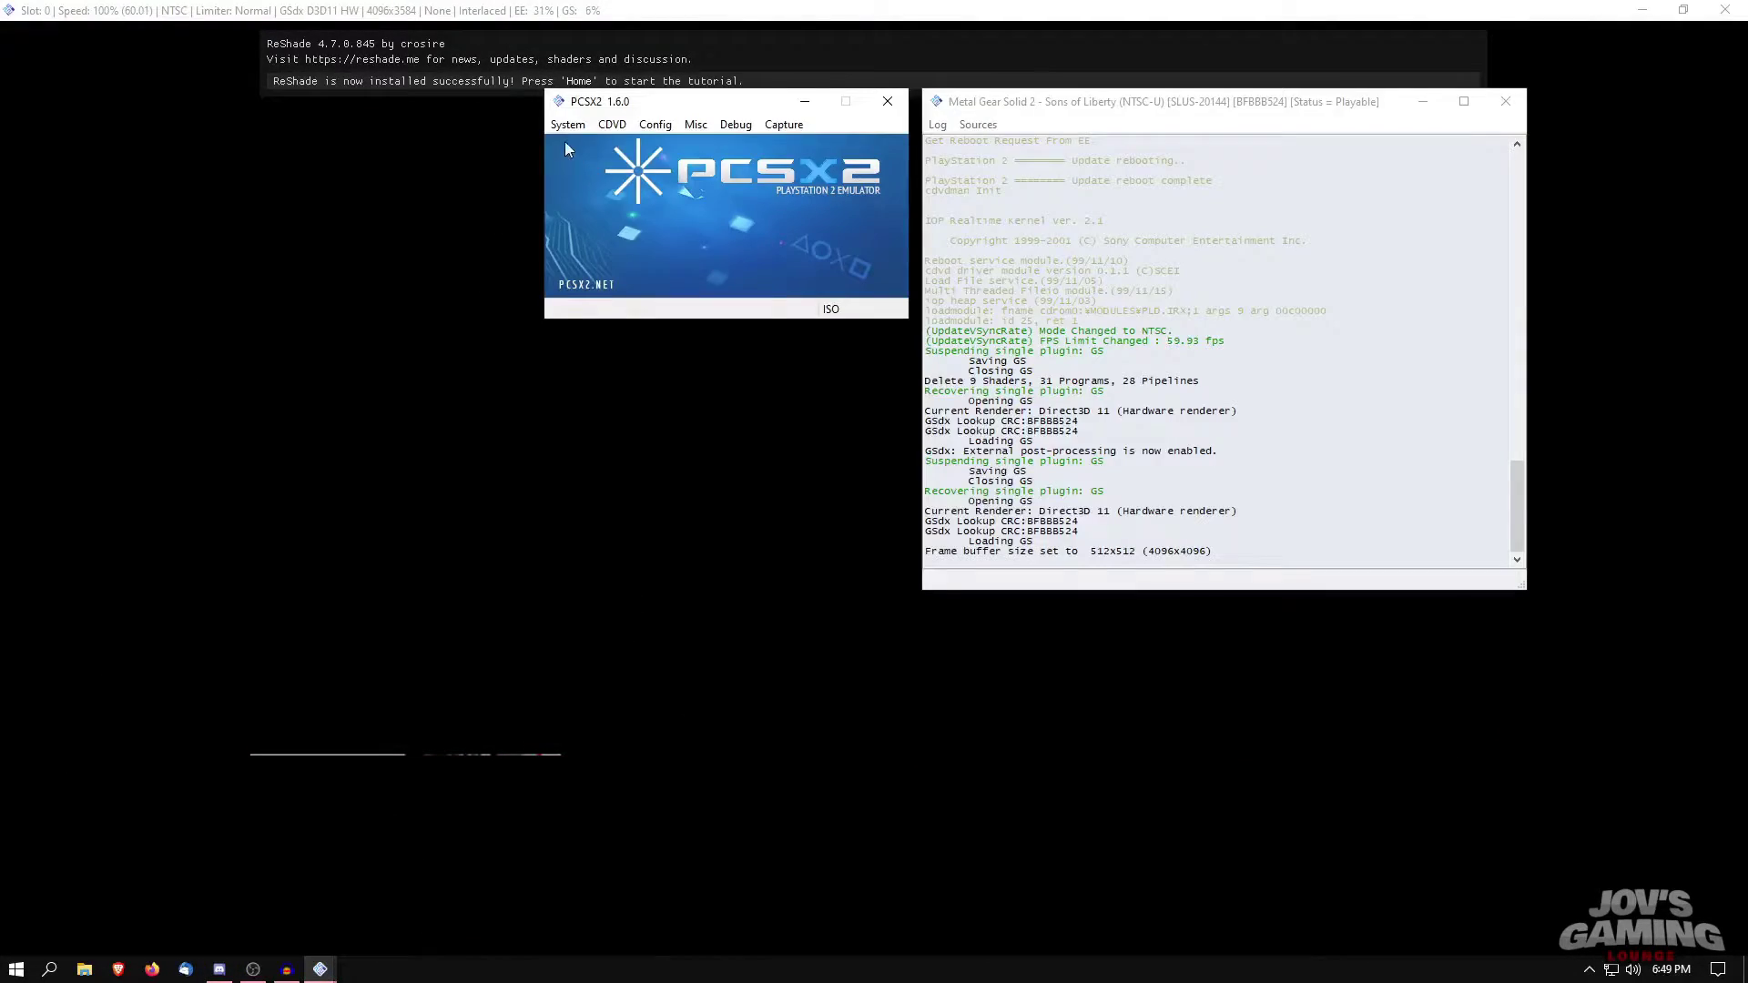
click(567, 125)
mouse_move(643, 237)
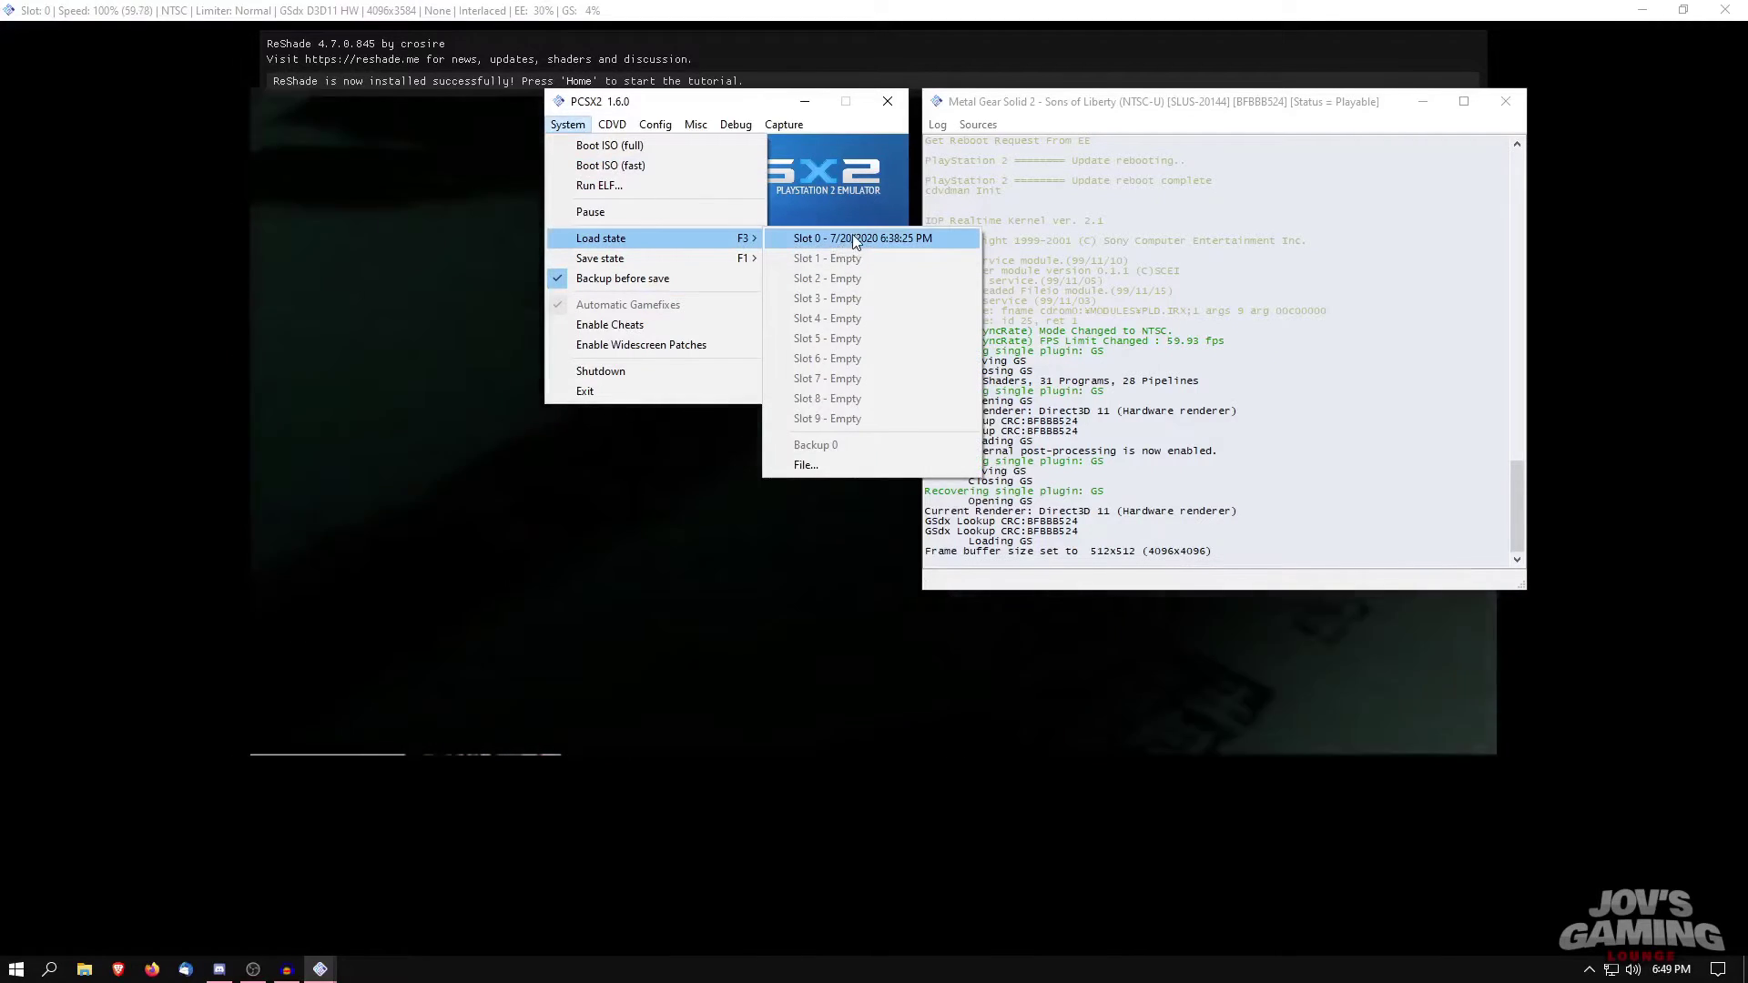
click(854, 238)
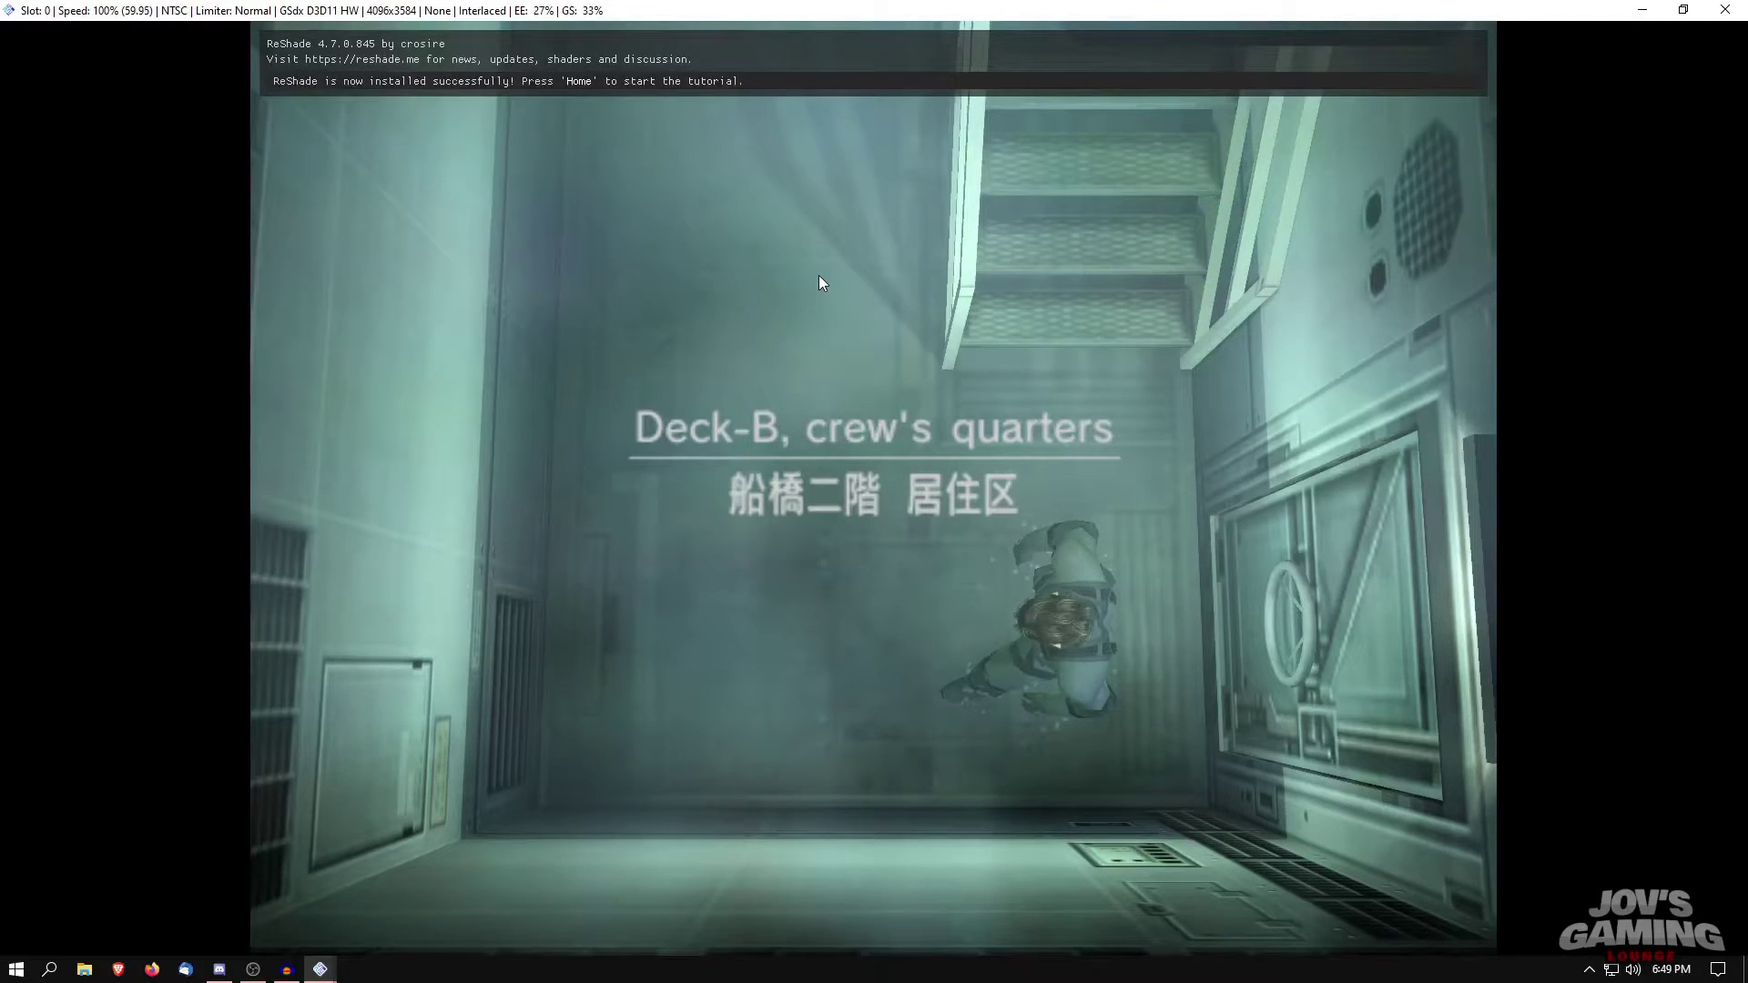
Step: Open the ReShade overlay, advance its tutorial to the effects list and look through the available effects
key(Home)
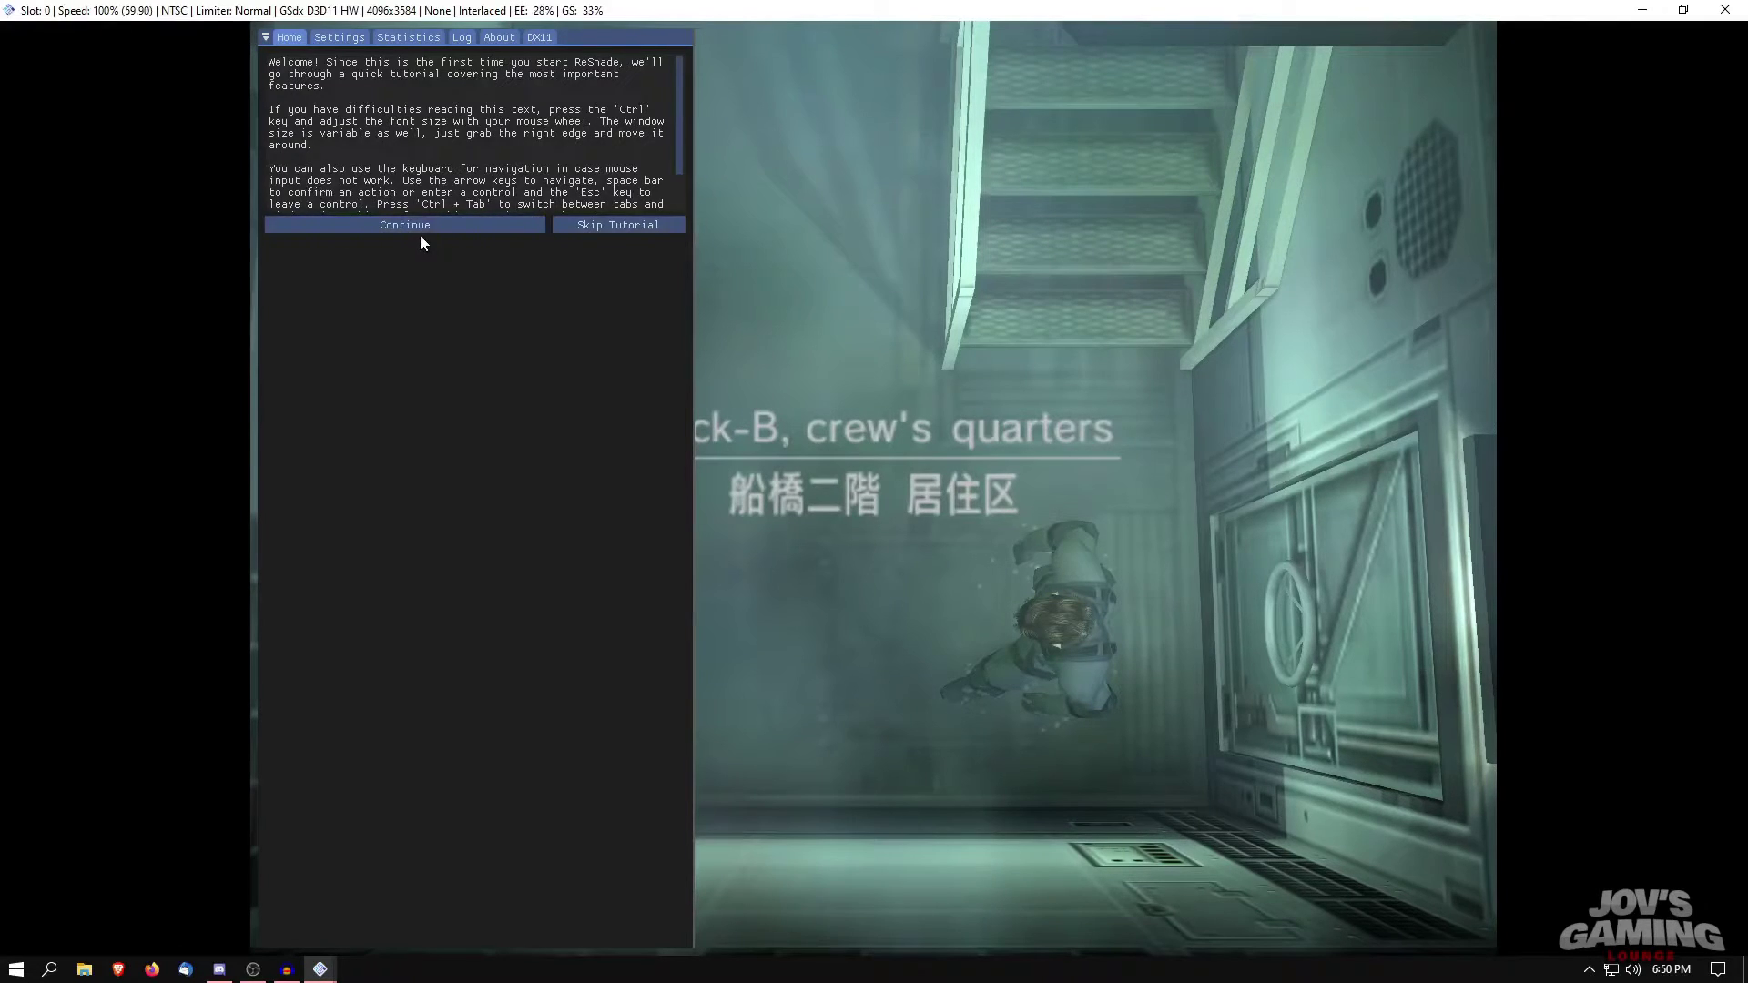
click(451, 232)
click(481, 235)
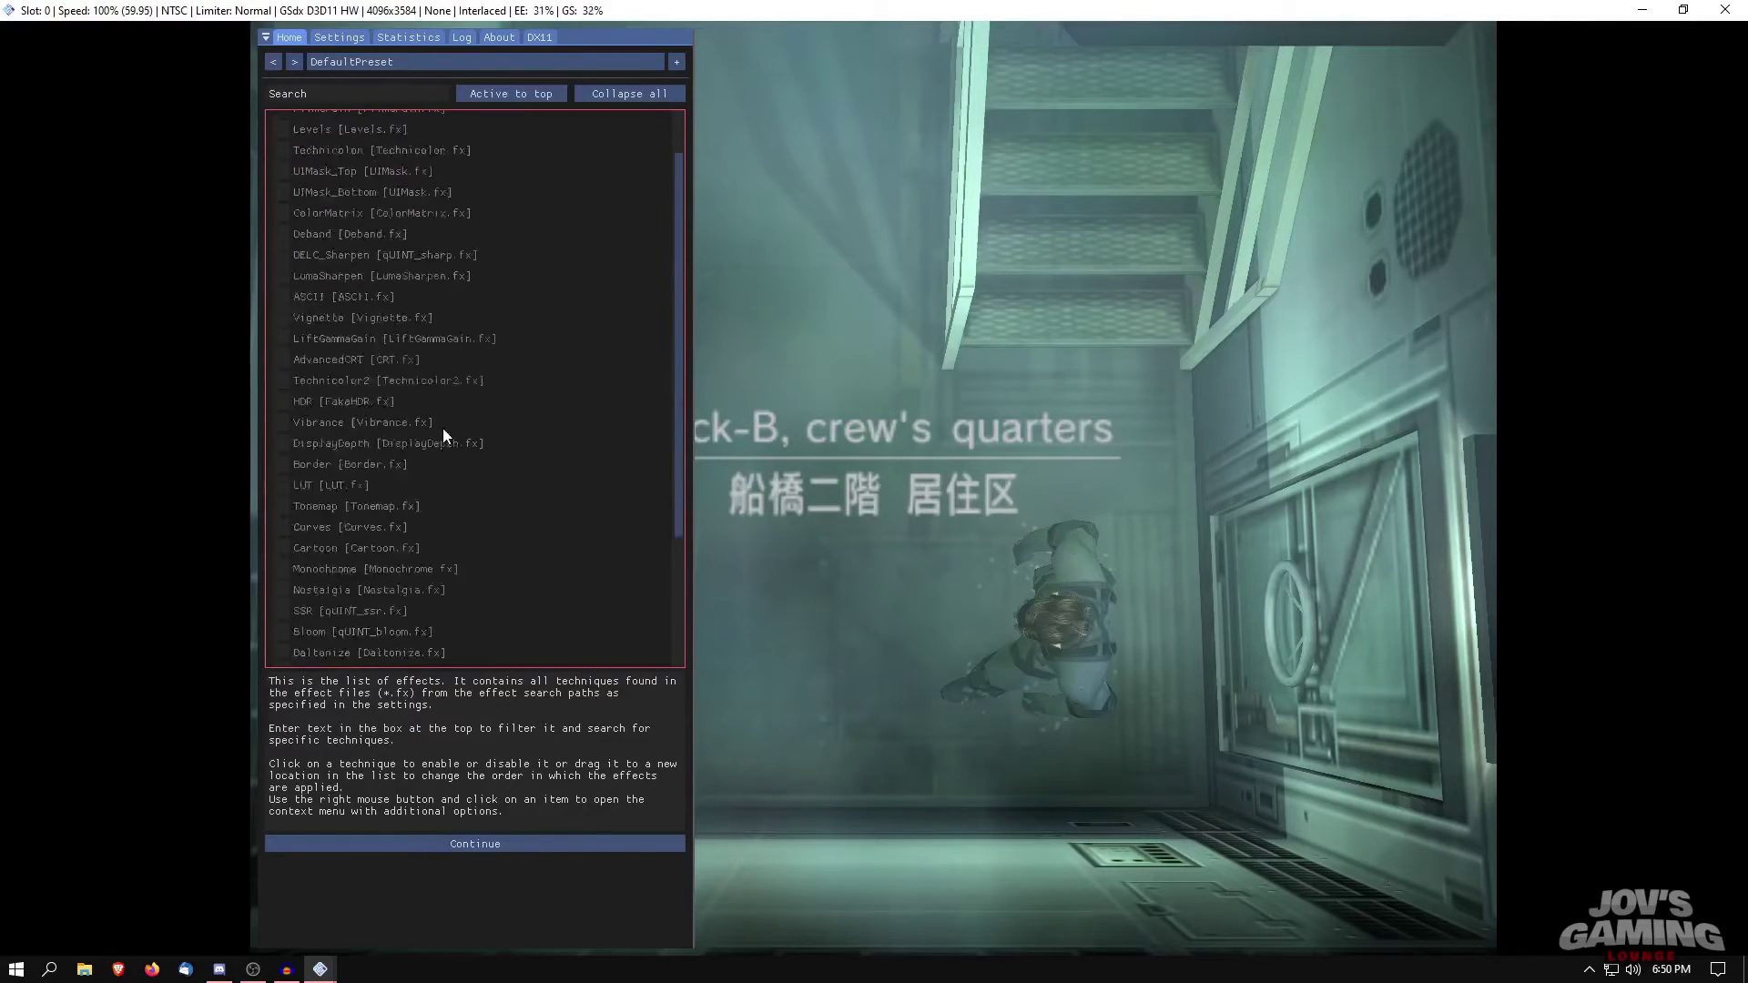
scroll(455, 473, down, 3)
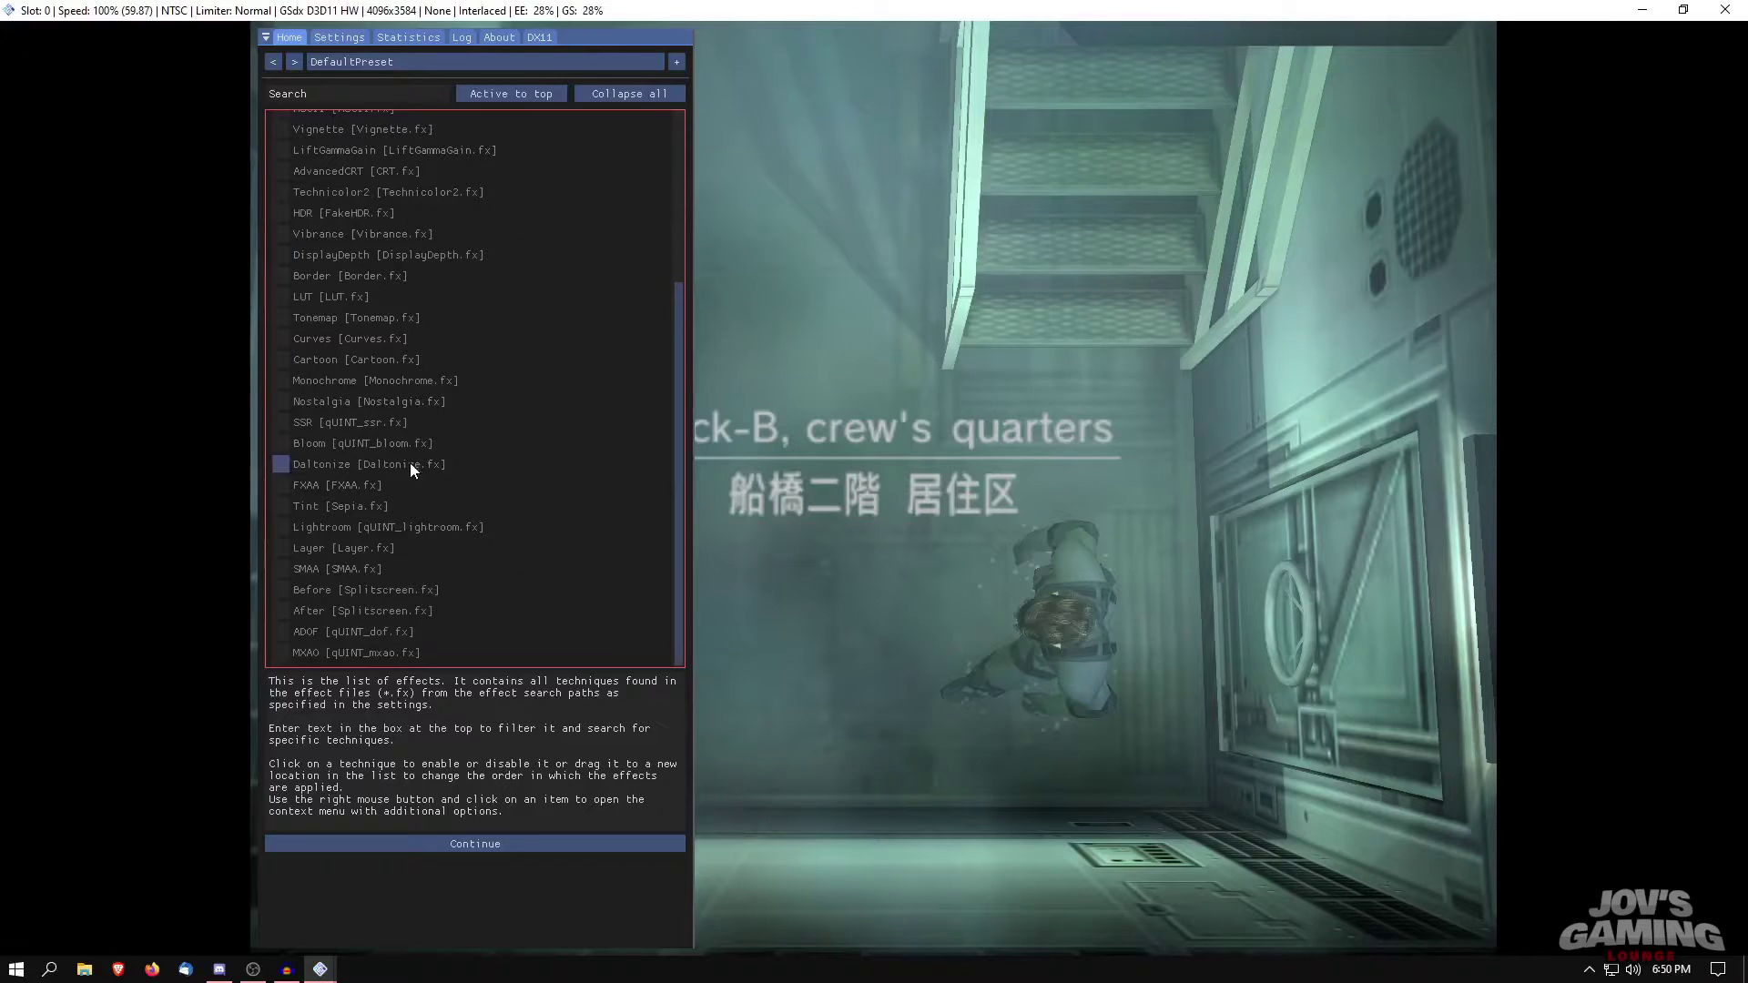
scroll(535, 477, up, 4)
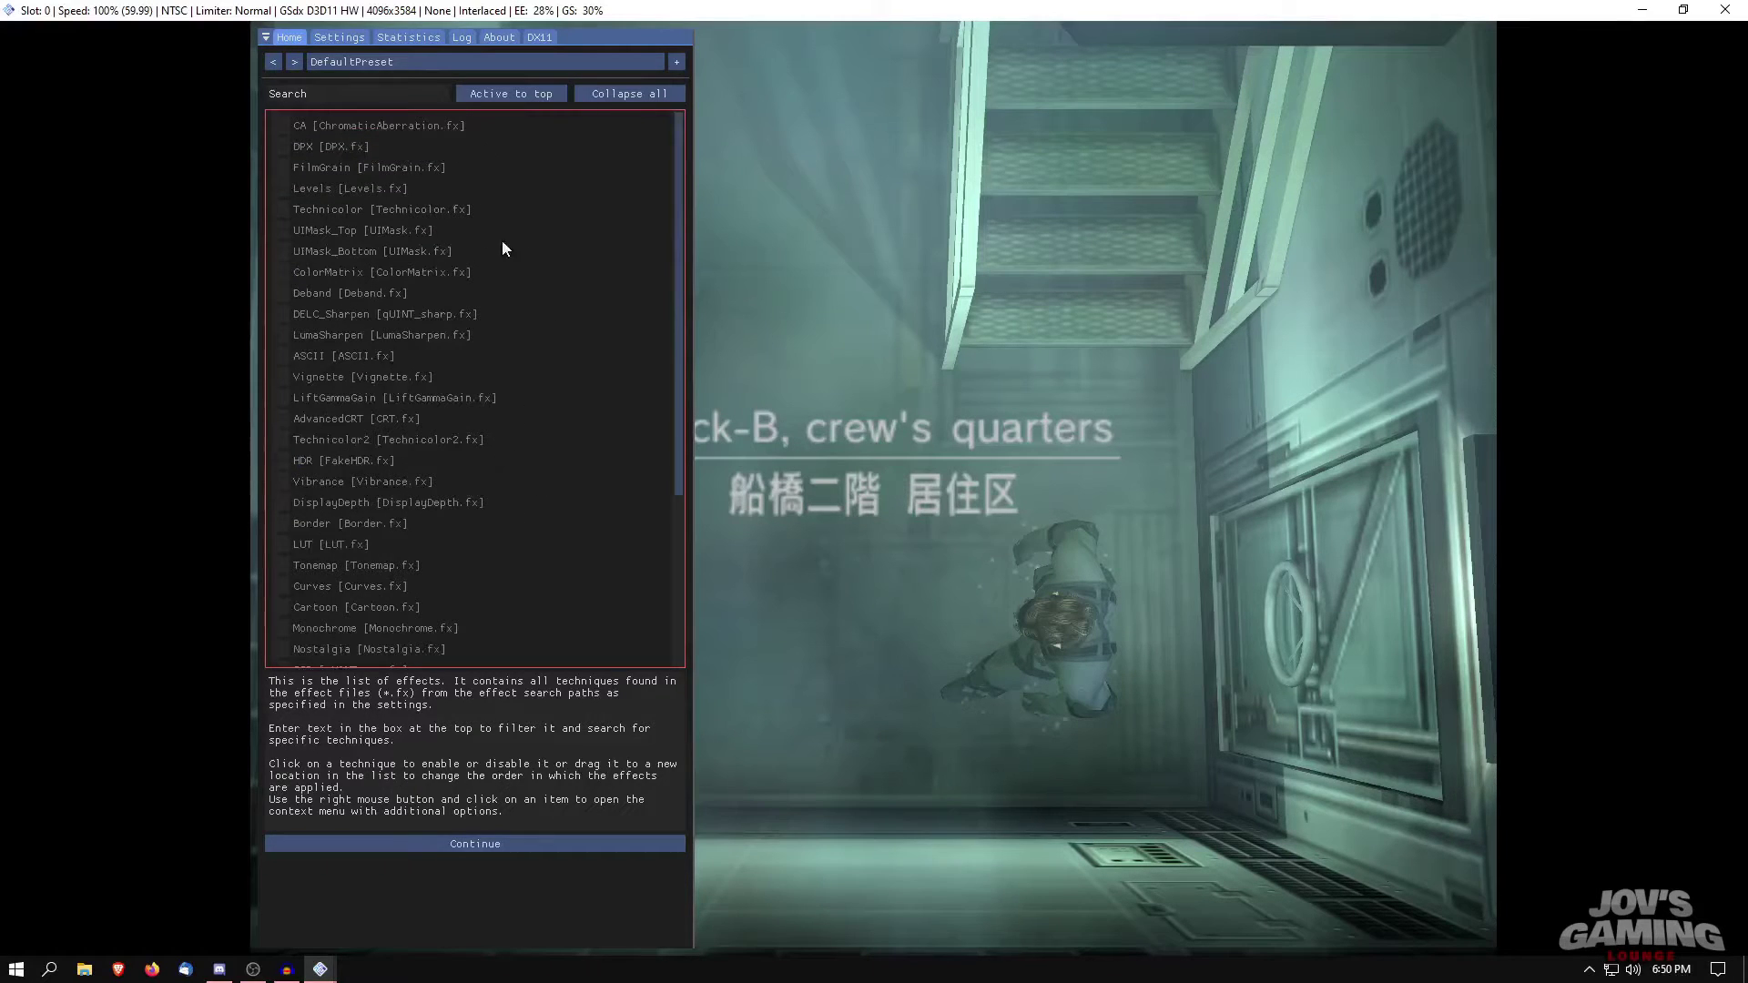
Step: Enable the DELC_Sharpen, Technicolor, DPX, HDR, Vibrance and SMAA effects and continue the tutorial to the variables list
click(281, 315)
click(281, 210)
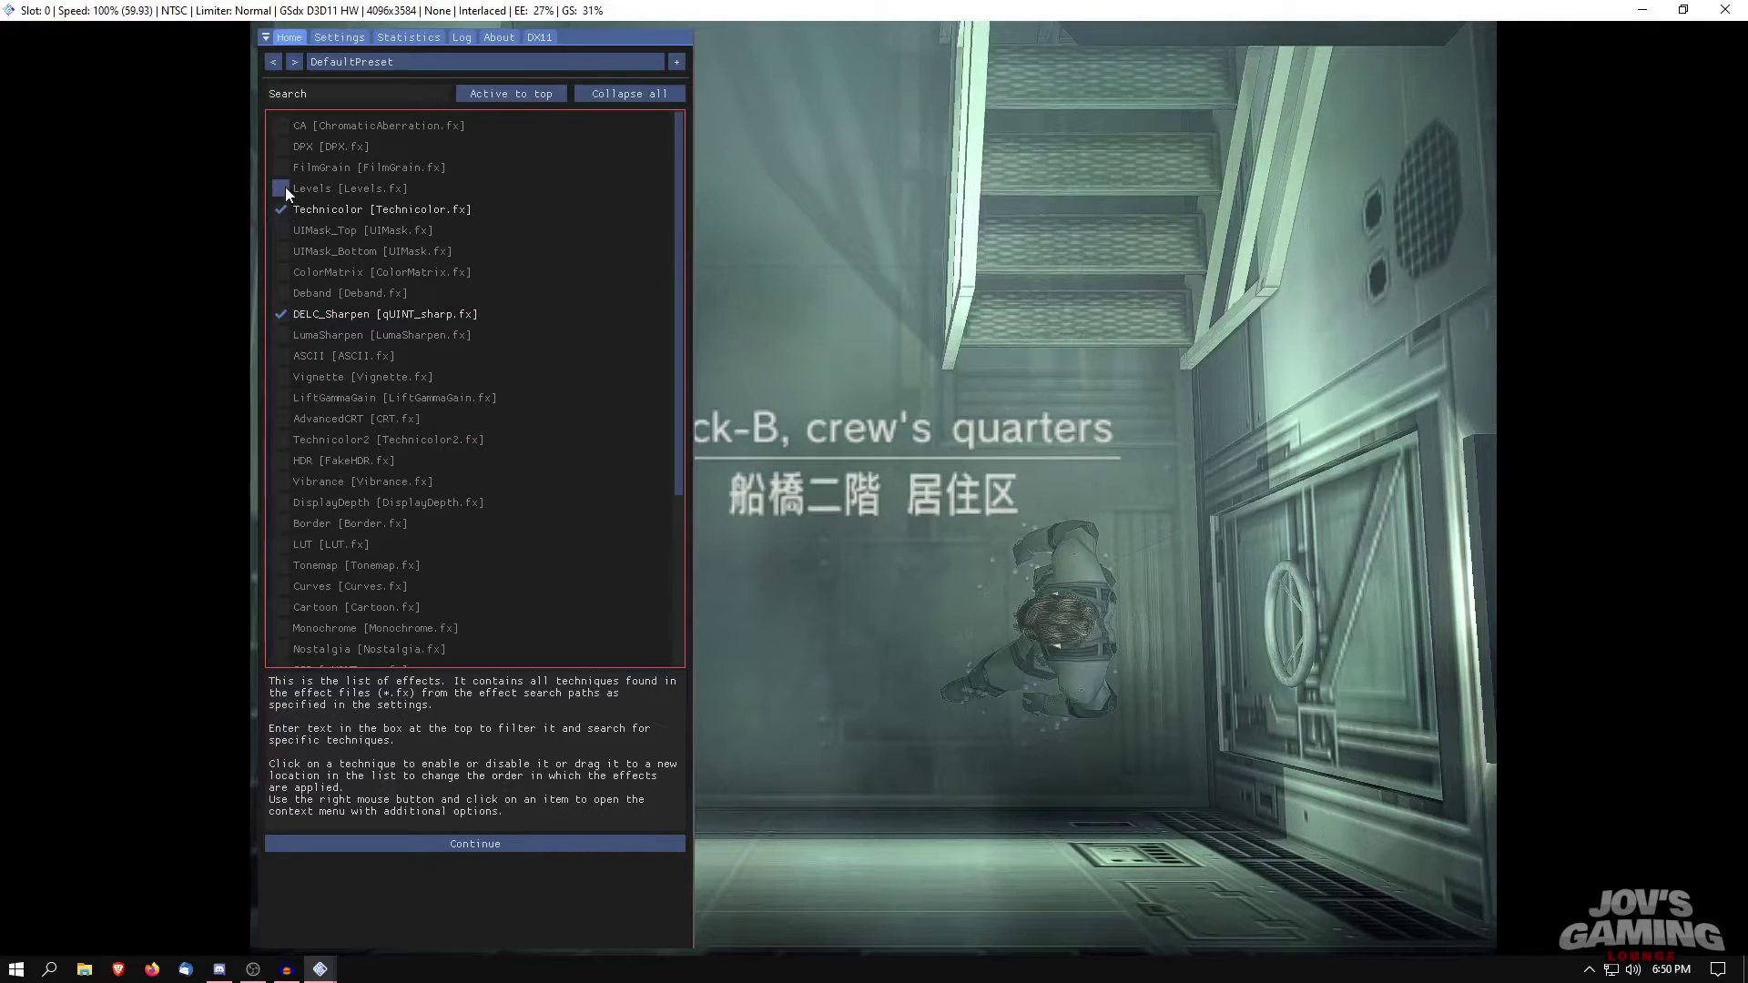
click(281, 145)
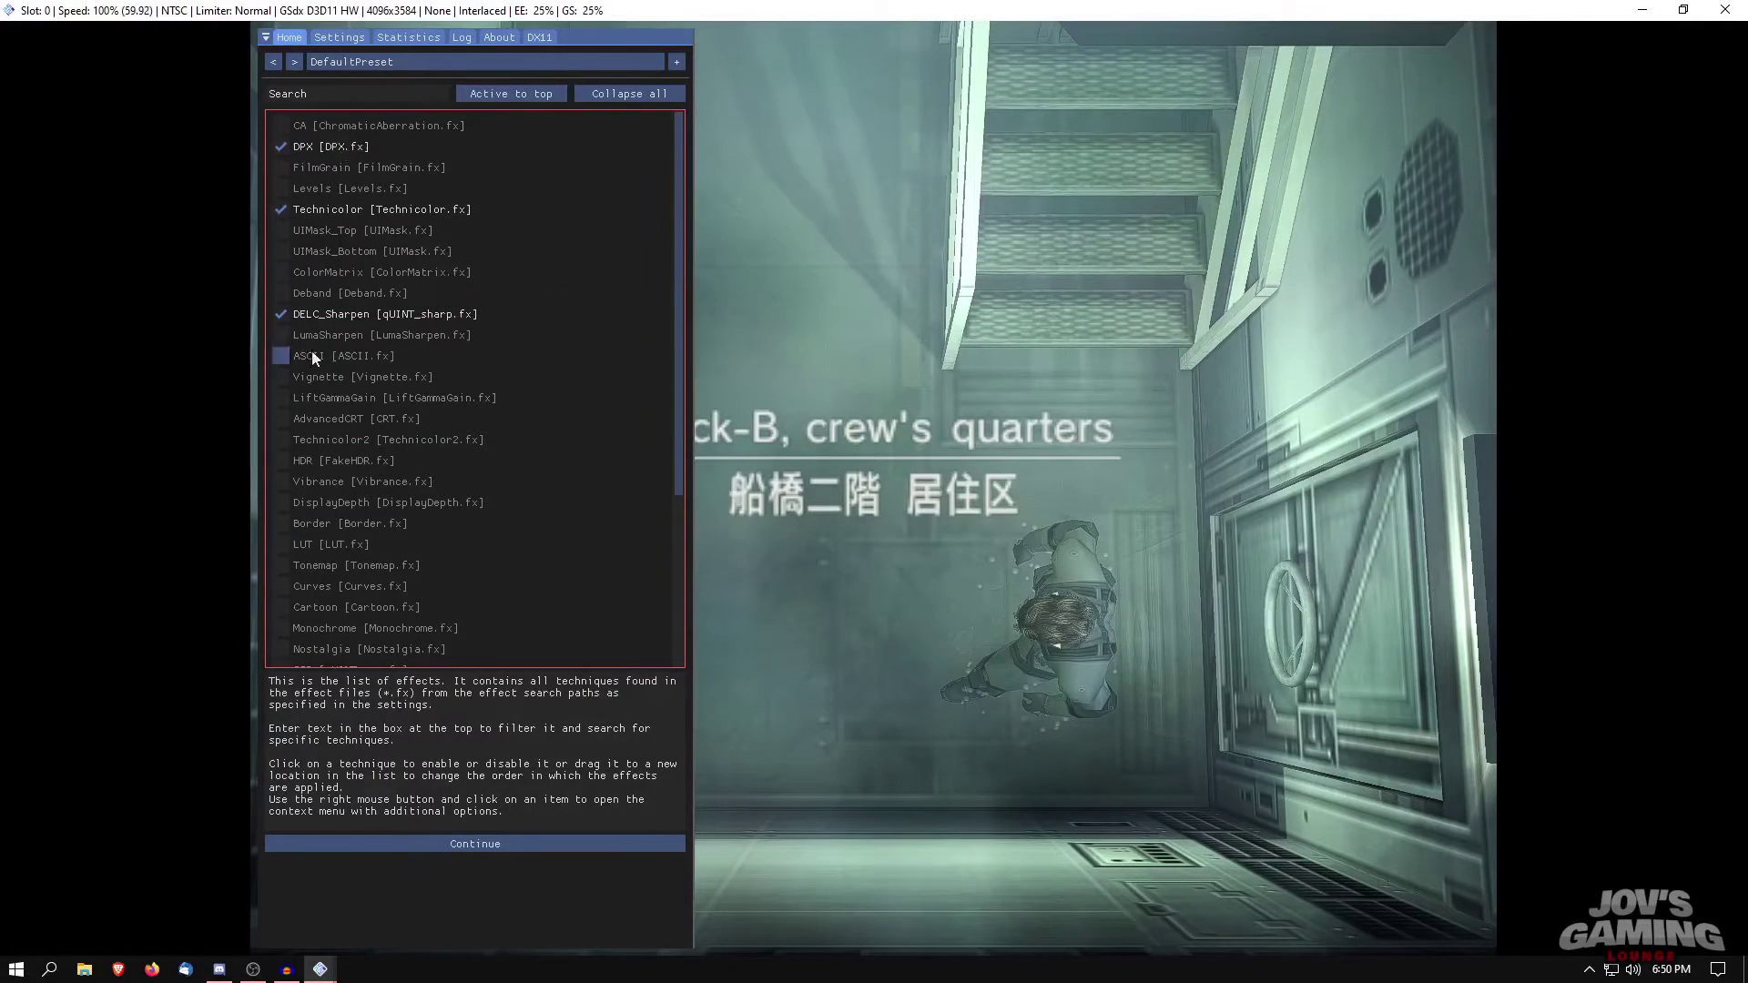
click(281, 460)
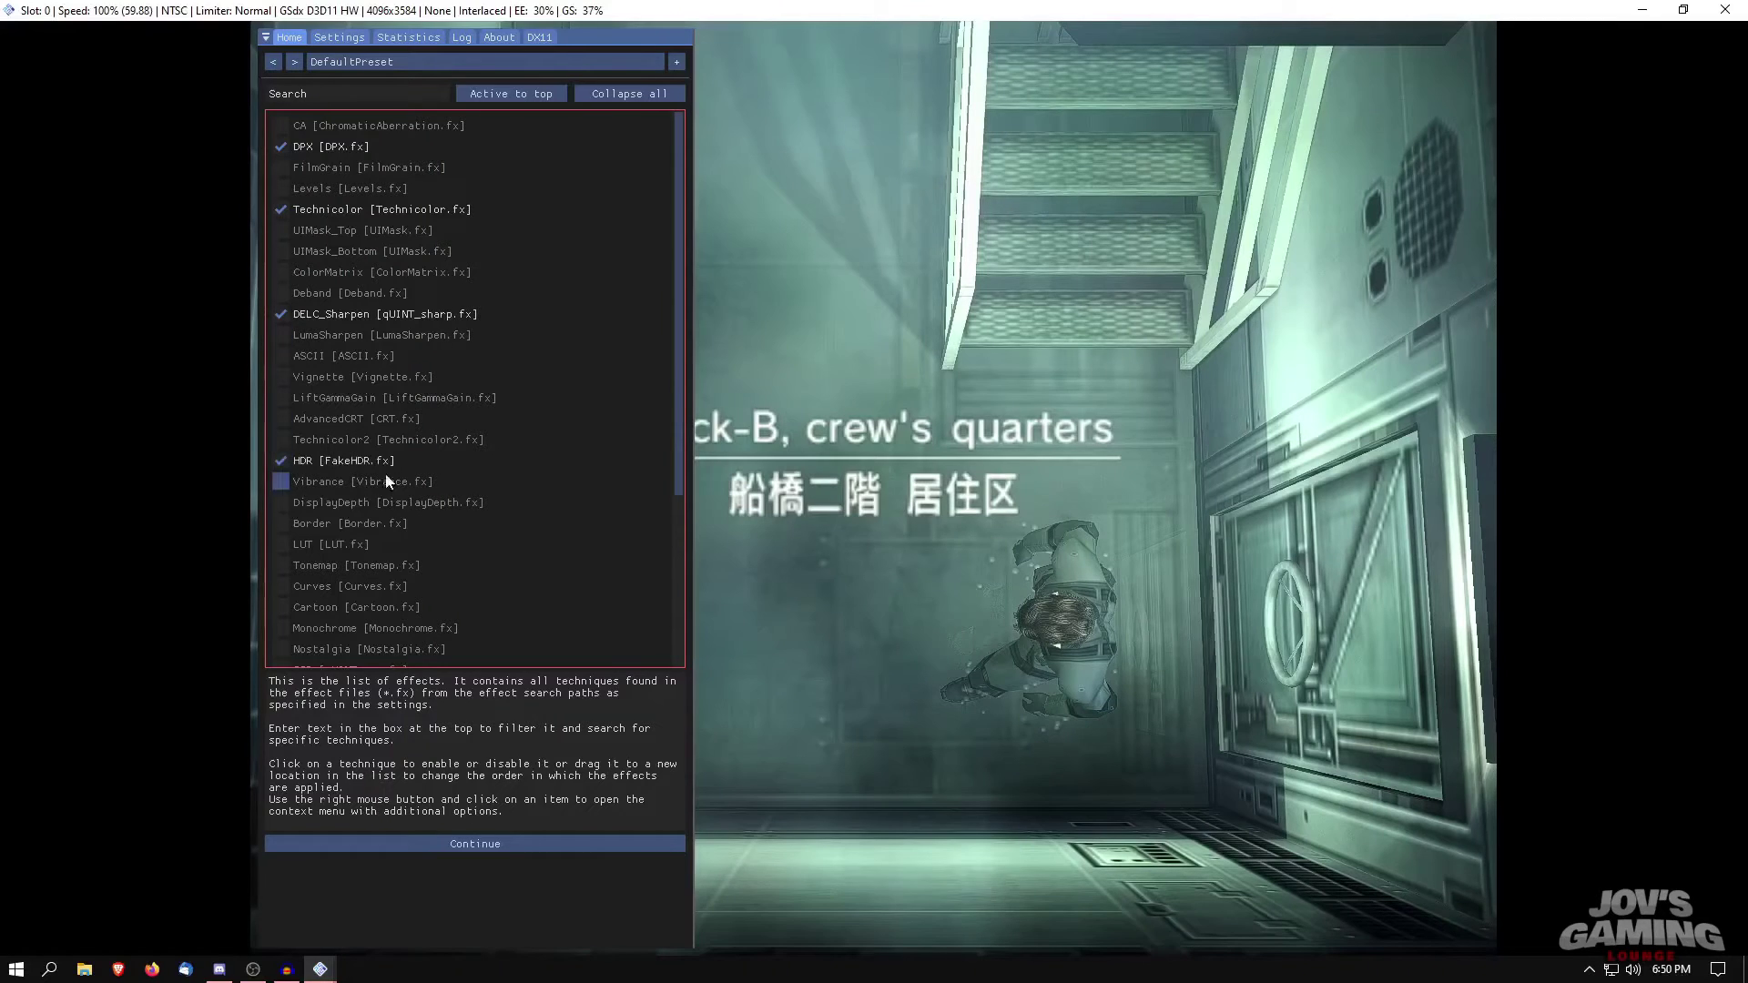
click(287, 478)
scroll(396, 430, down, 2)
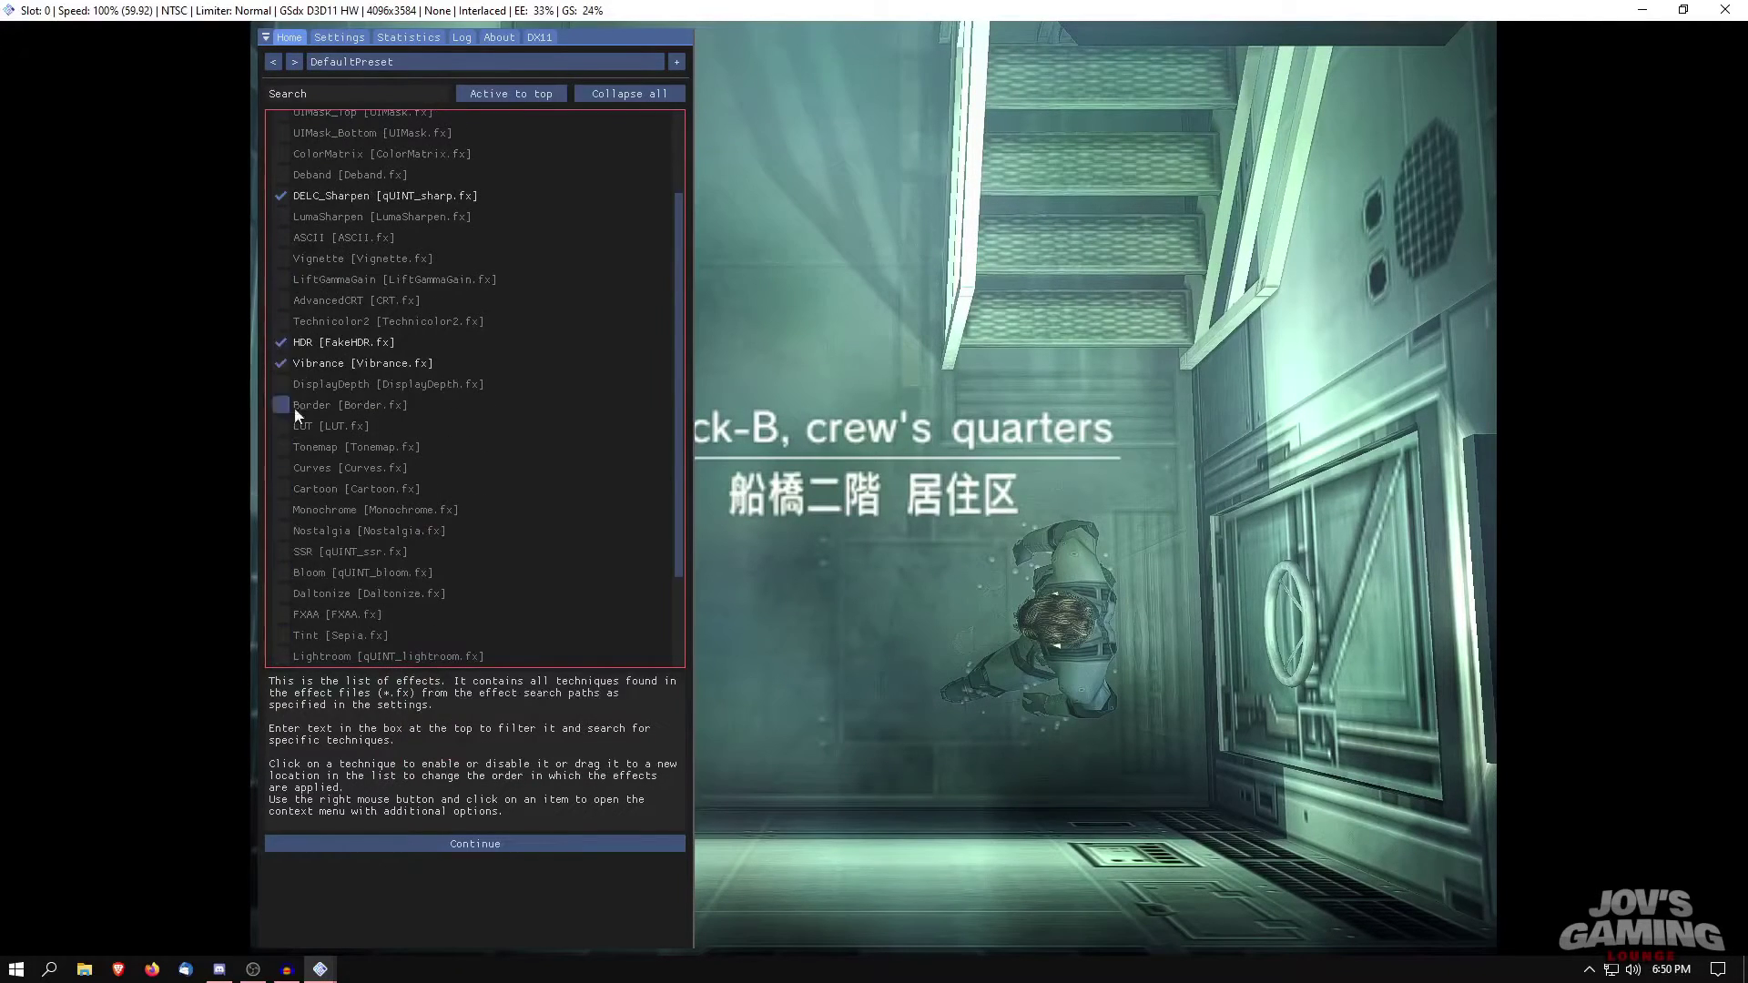
scroll(296, 415, down, 2)
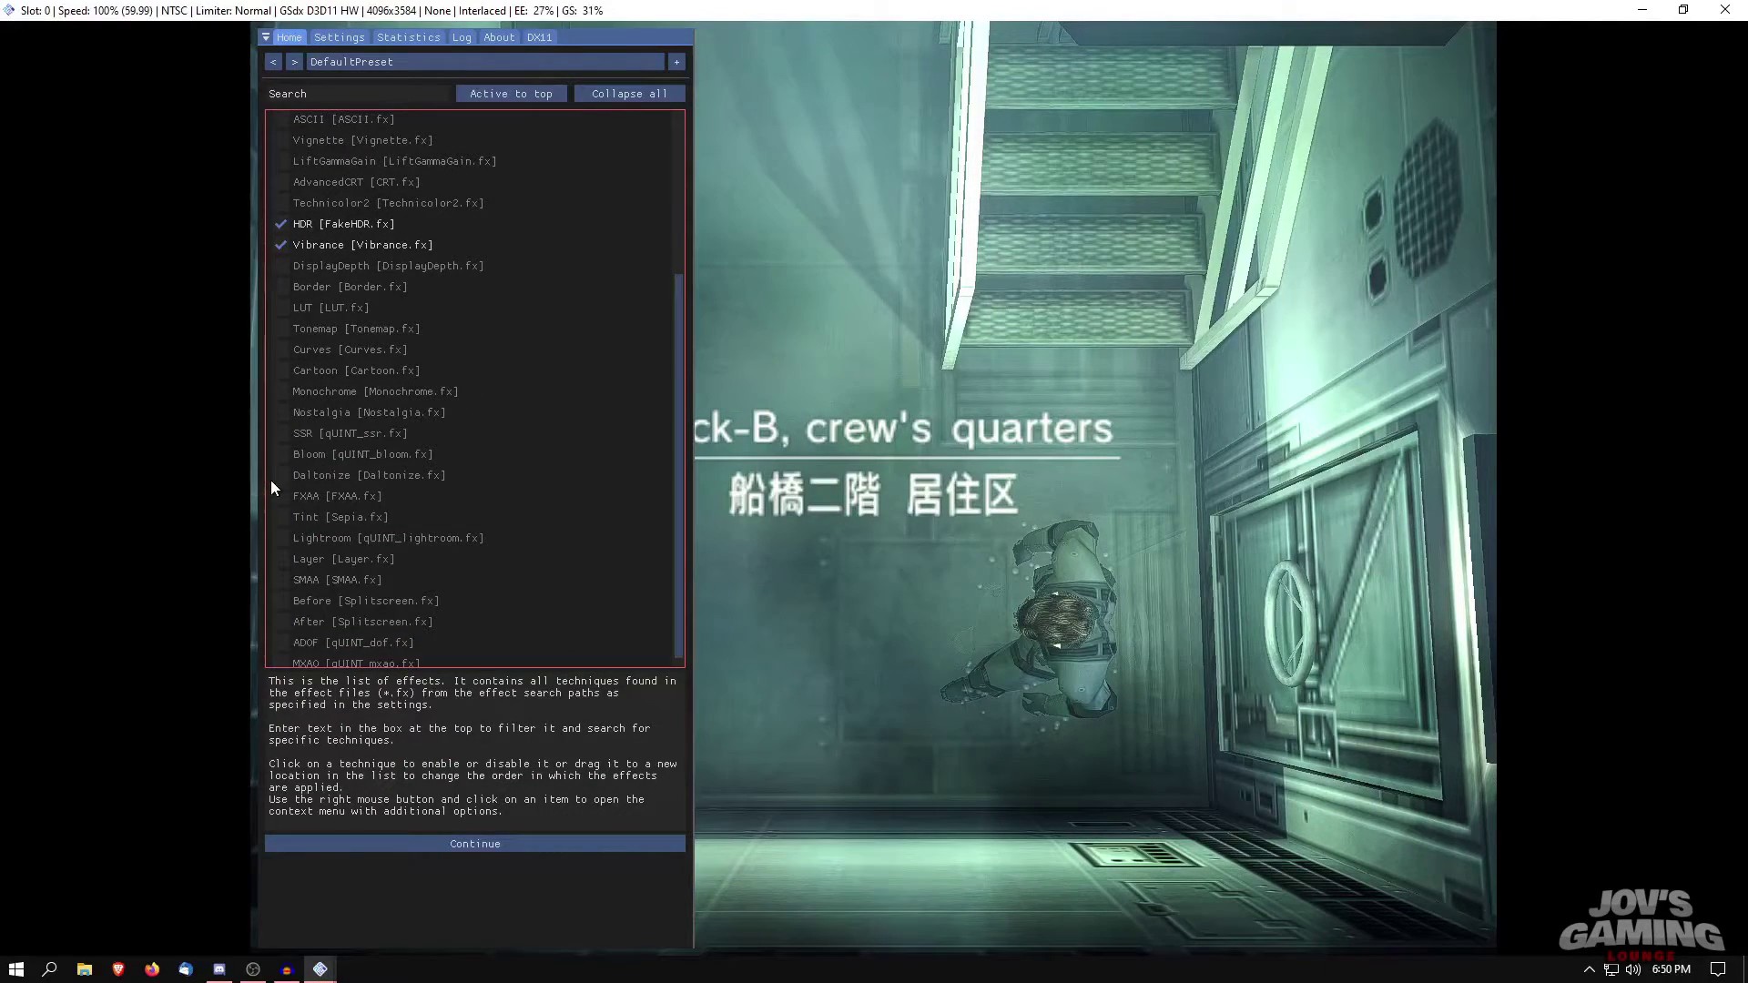
scroll(276, 493, down, 1)
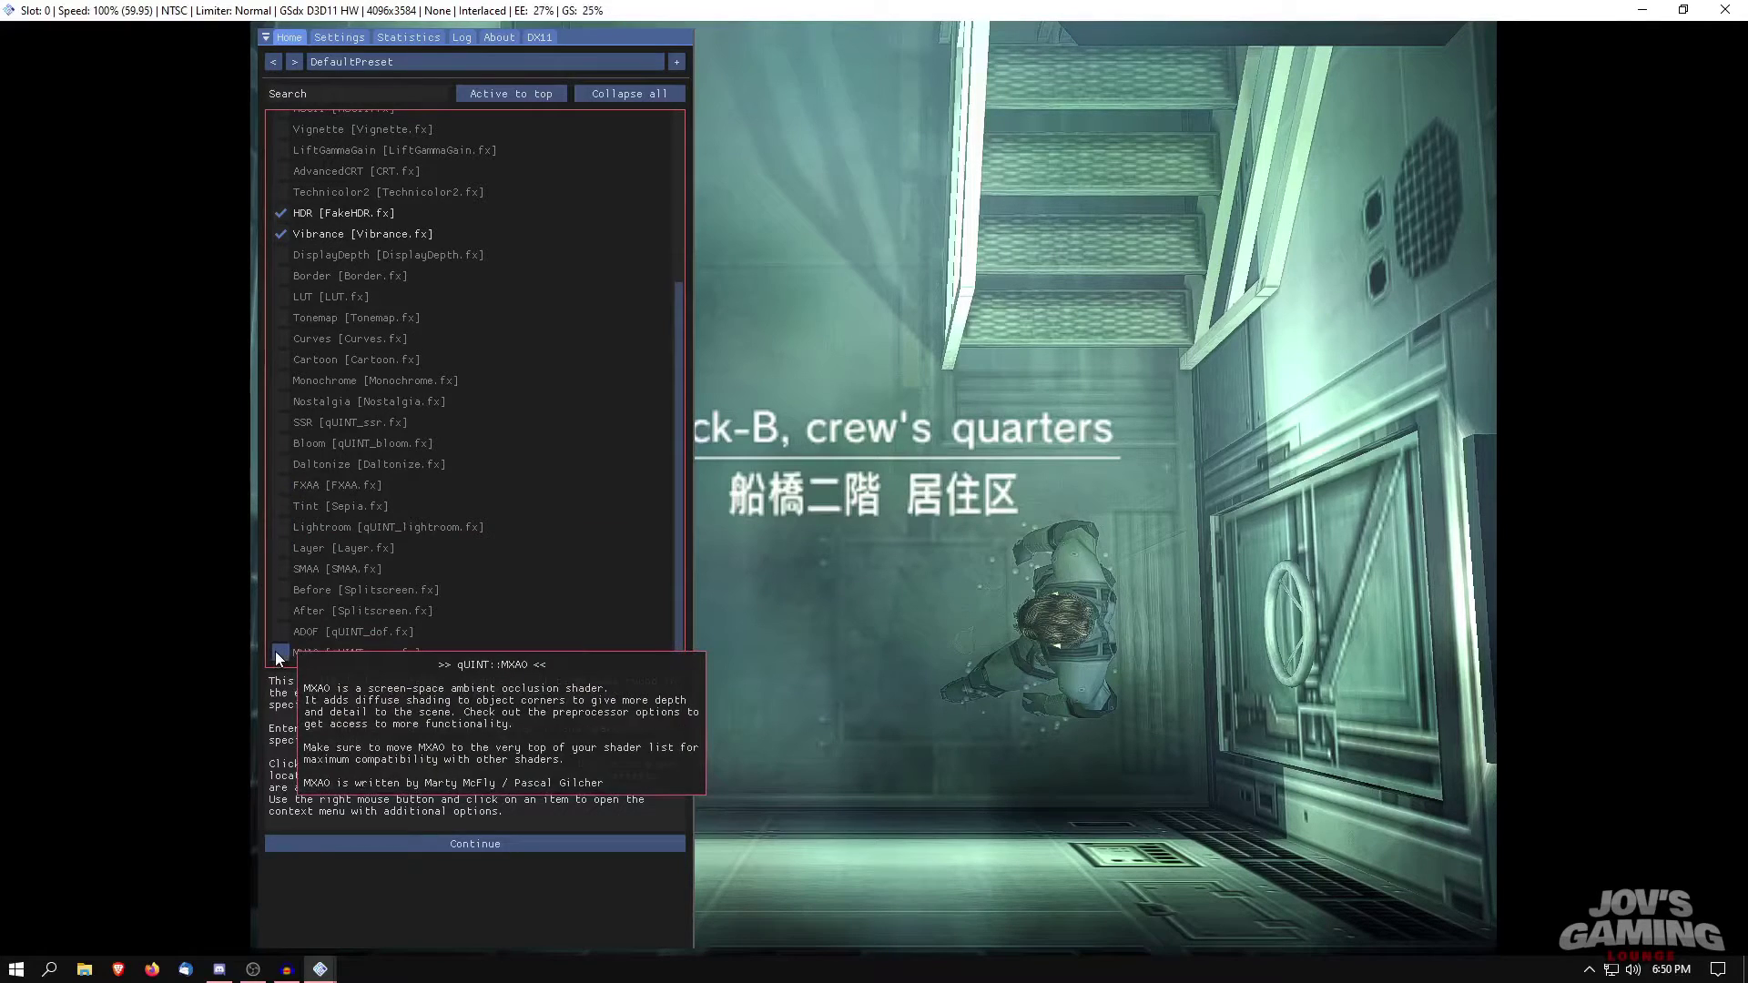
click(286, 570)
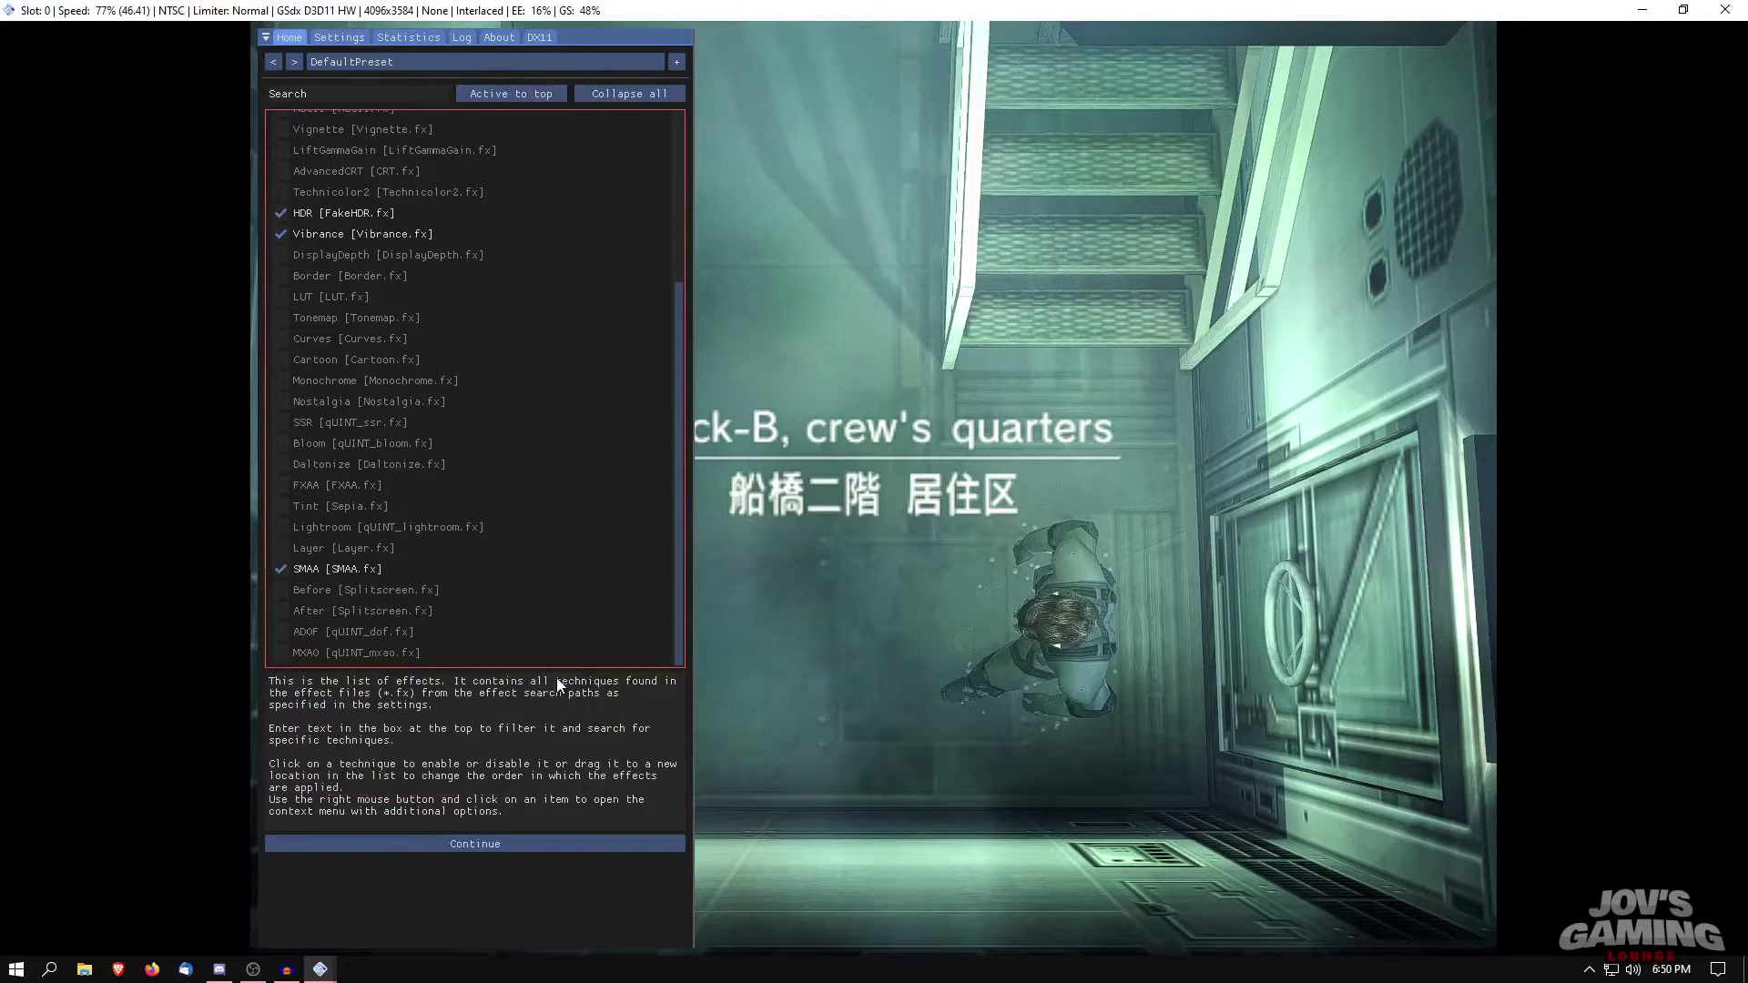
click(463, 845)
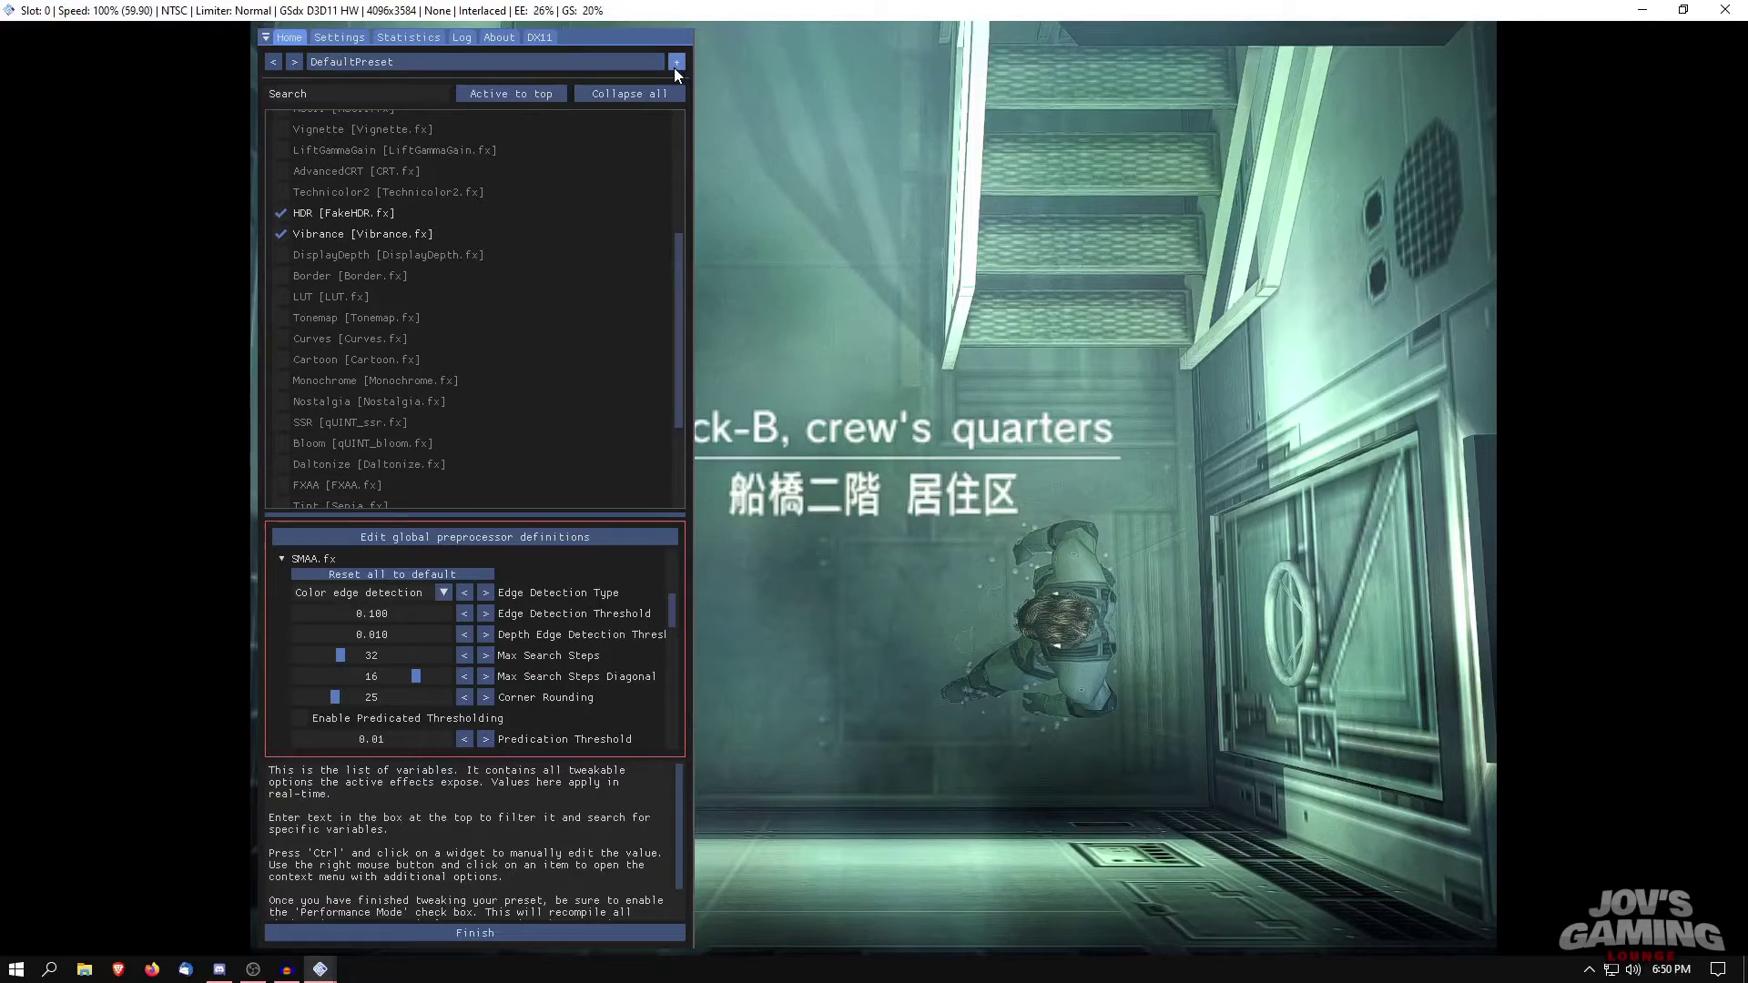
Step: Move the SMAA, Vibrance and HDR effects one after another to the top of the effects list
scroll(461, 275, down, 3)
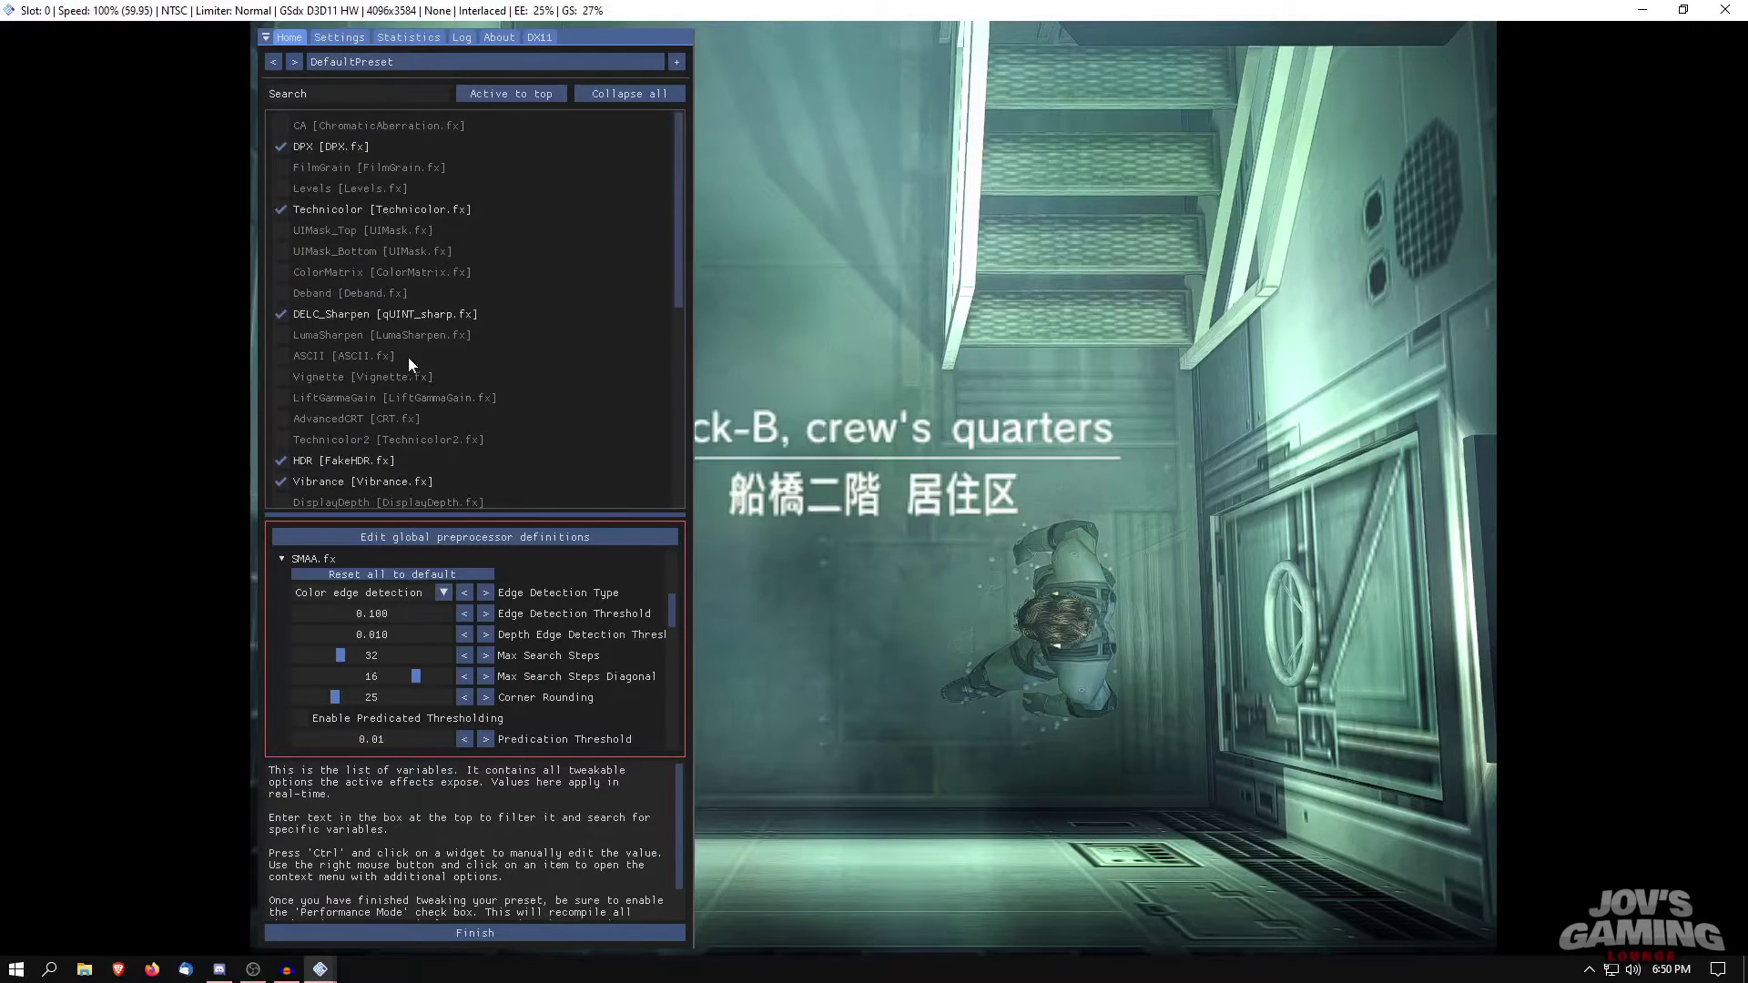
drag(679, 155, 702, 383)
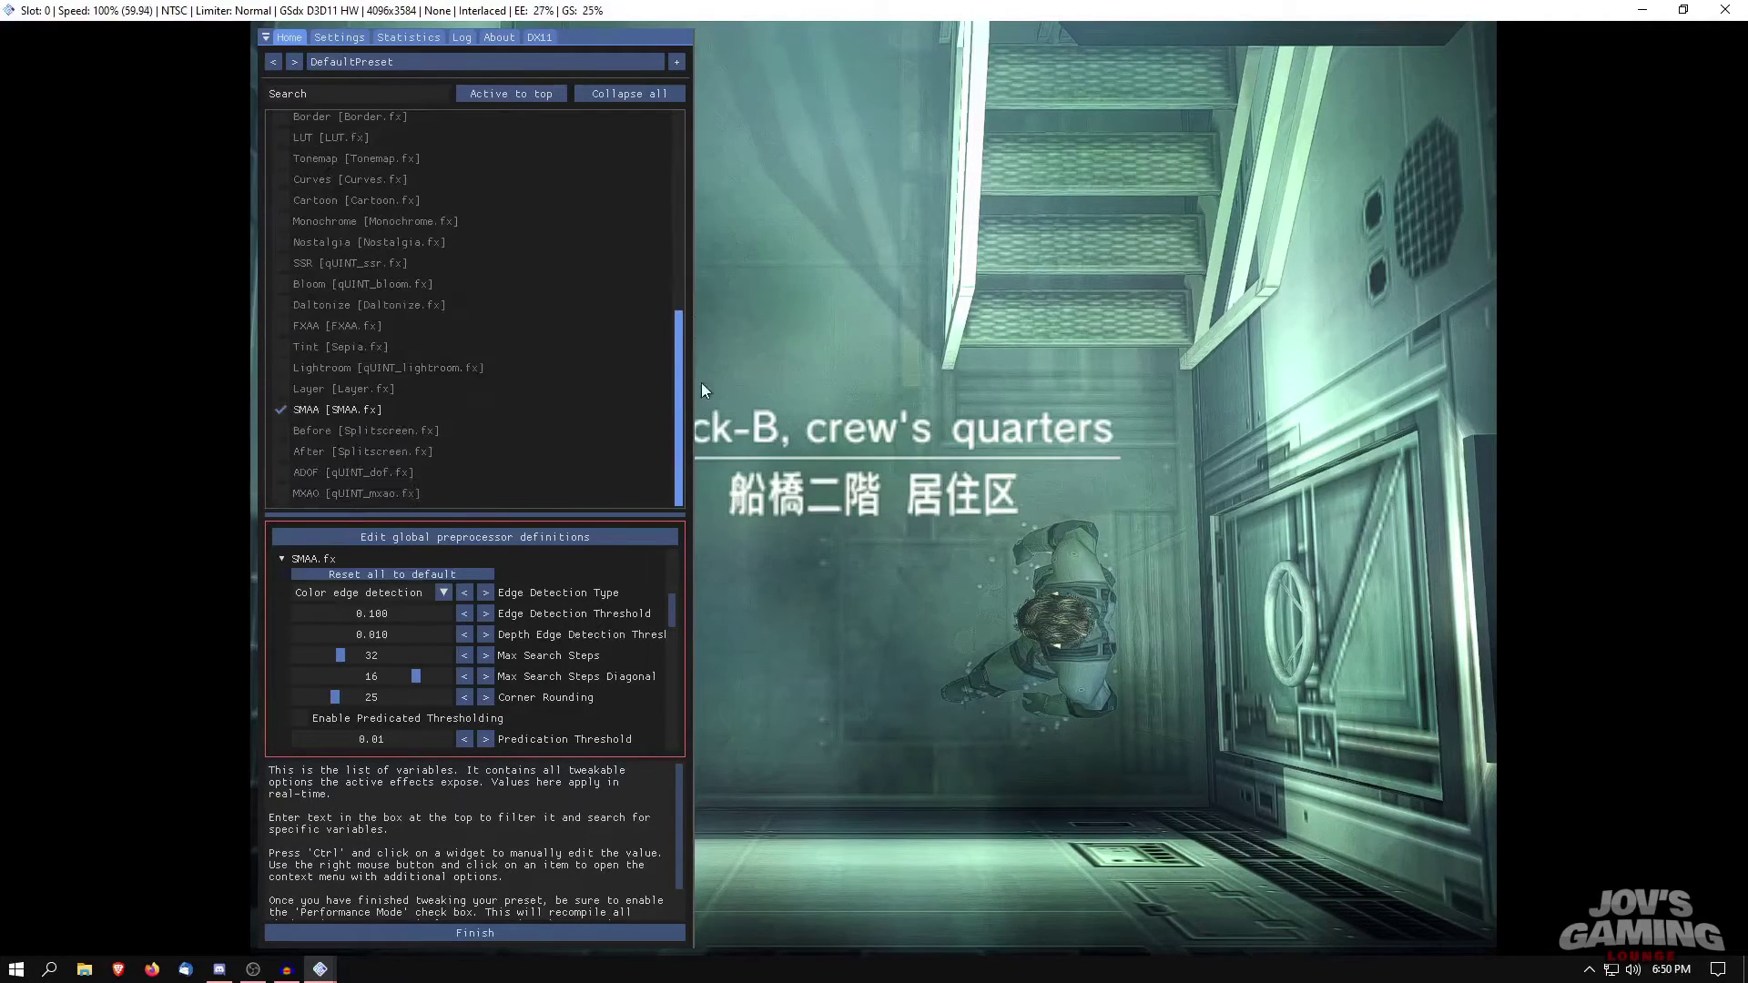
right_click(360, 407)
click(482, 463)
scroll(484, 409, up, 5)
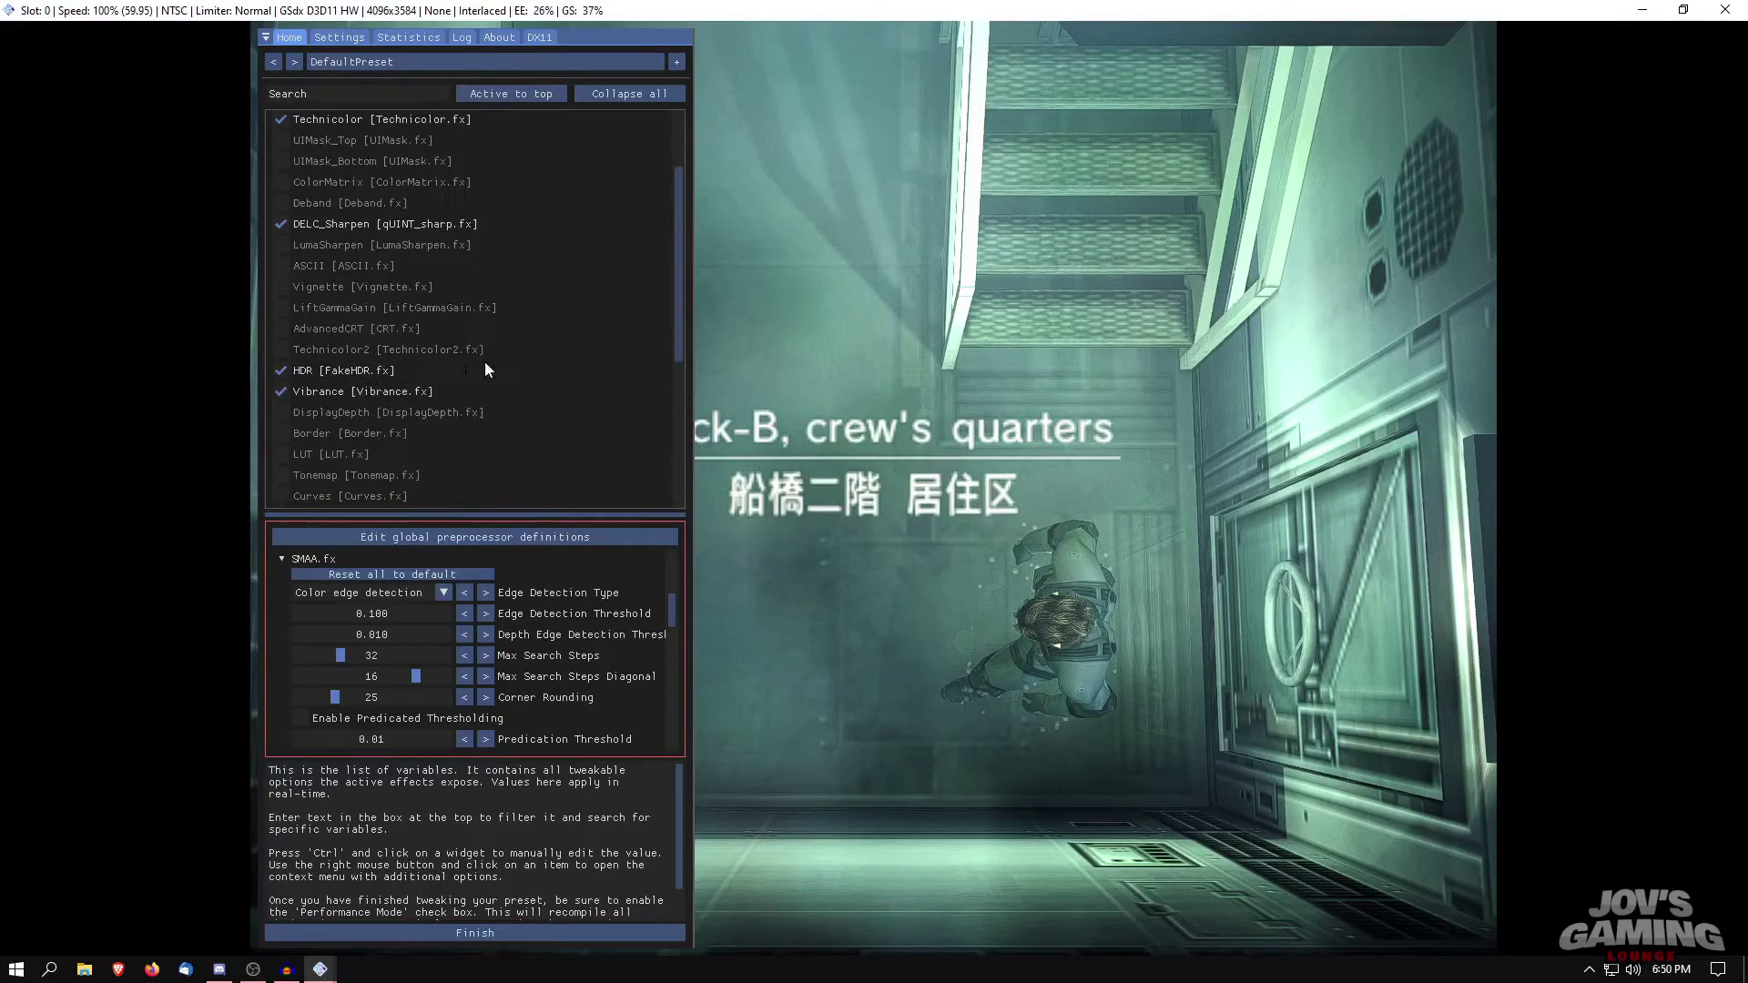
right_click(357, 391)
click(486, 446)
right_click(374, 390)
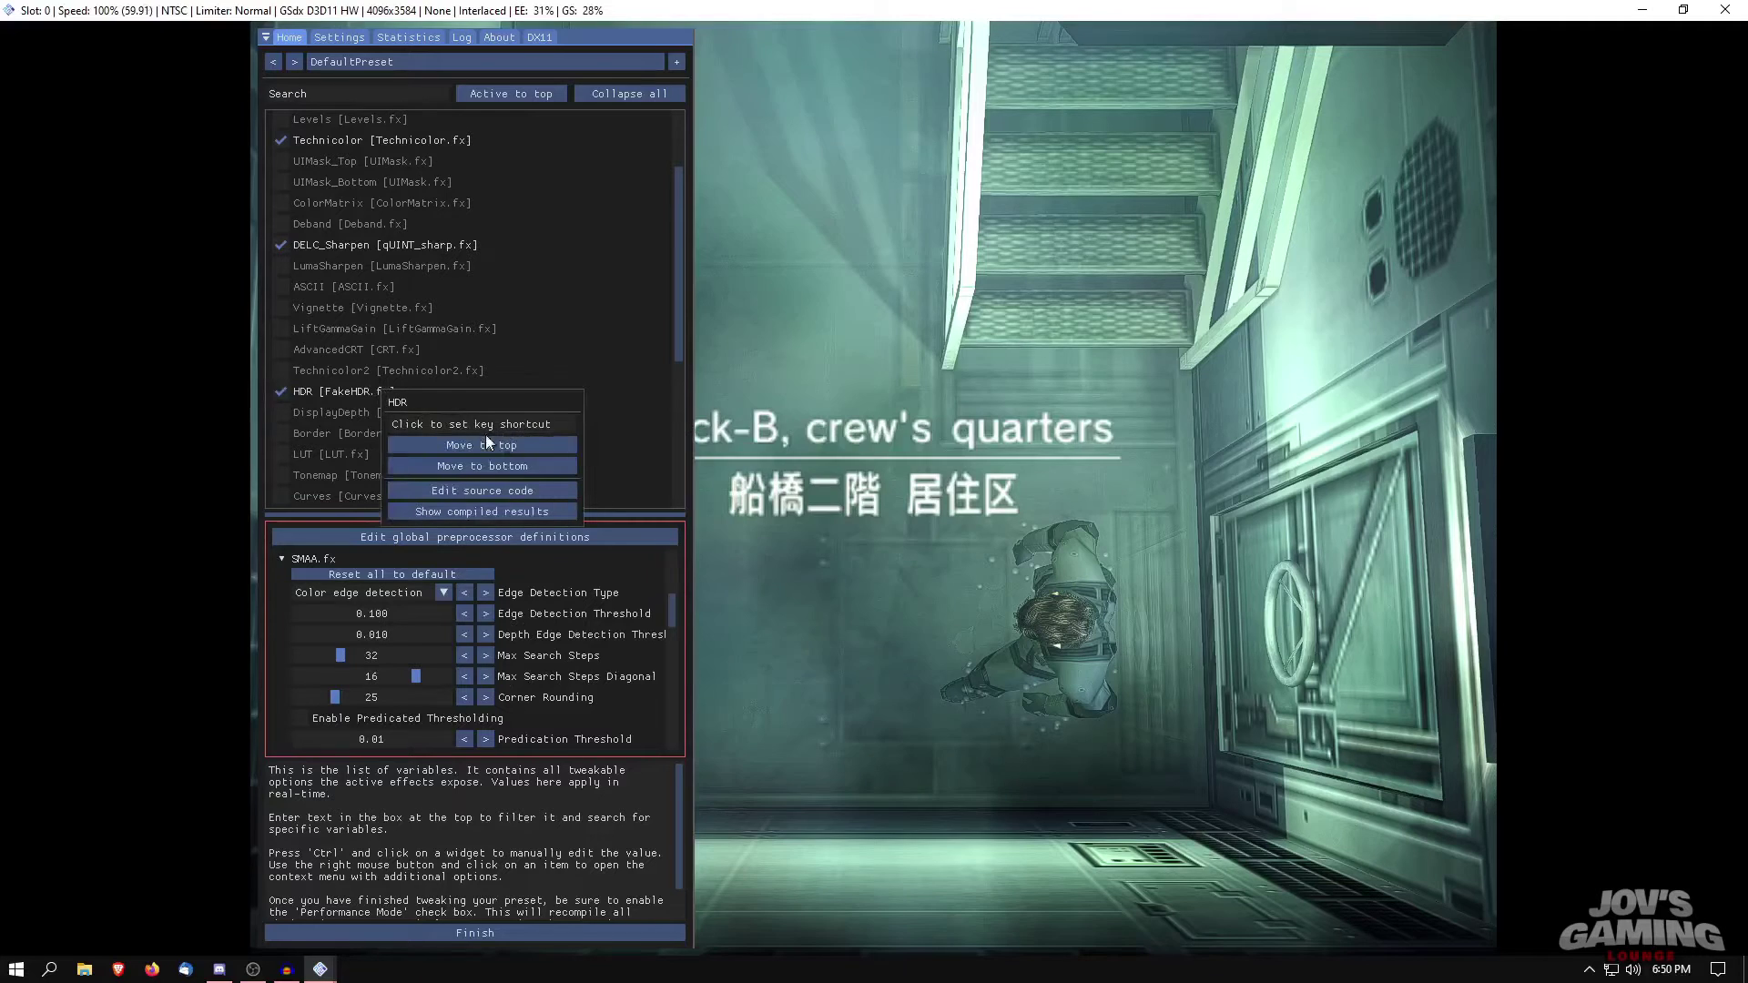
click(486, 444)
Step: Move DELC_Sharpen, Technicolor and DPX in turn to the top of the effects list
right_click(377, 268)
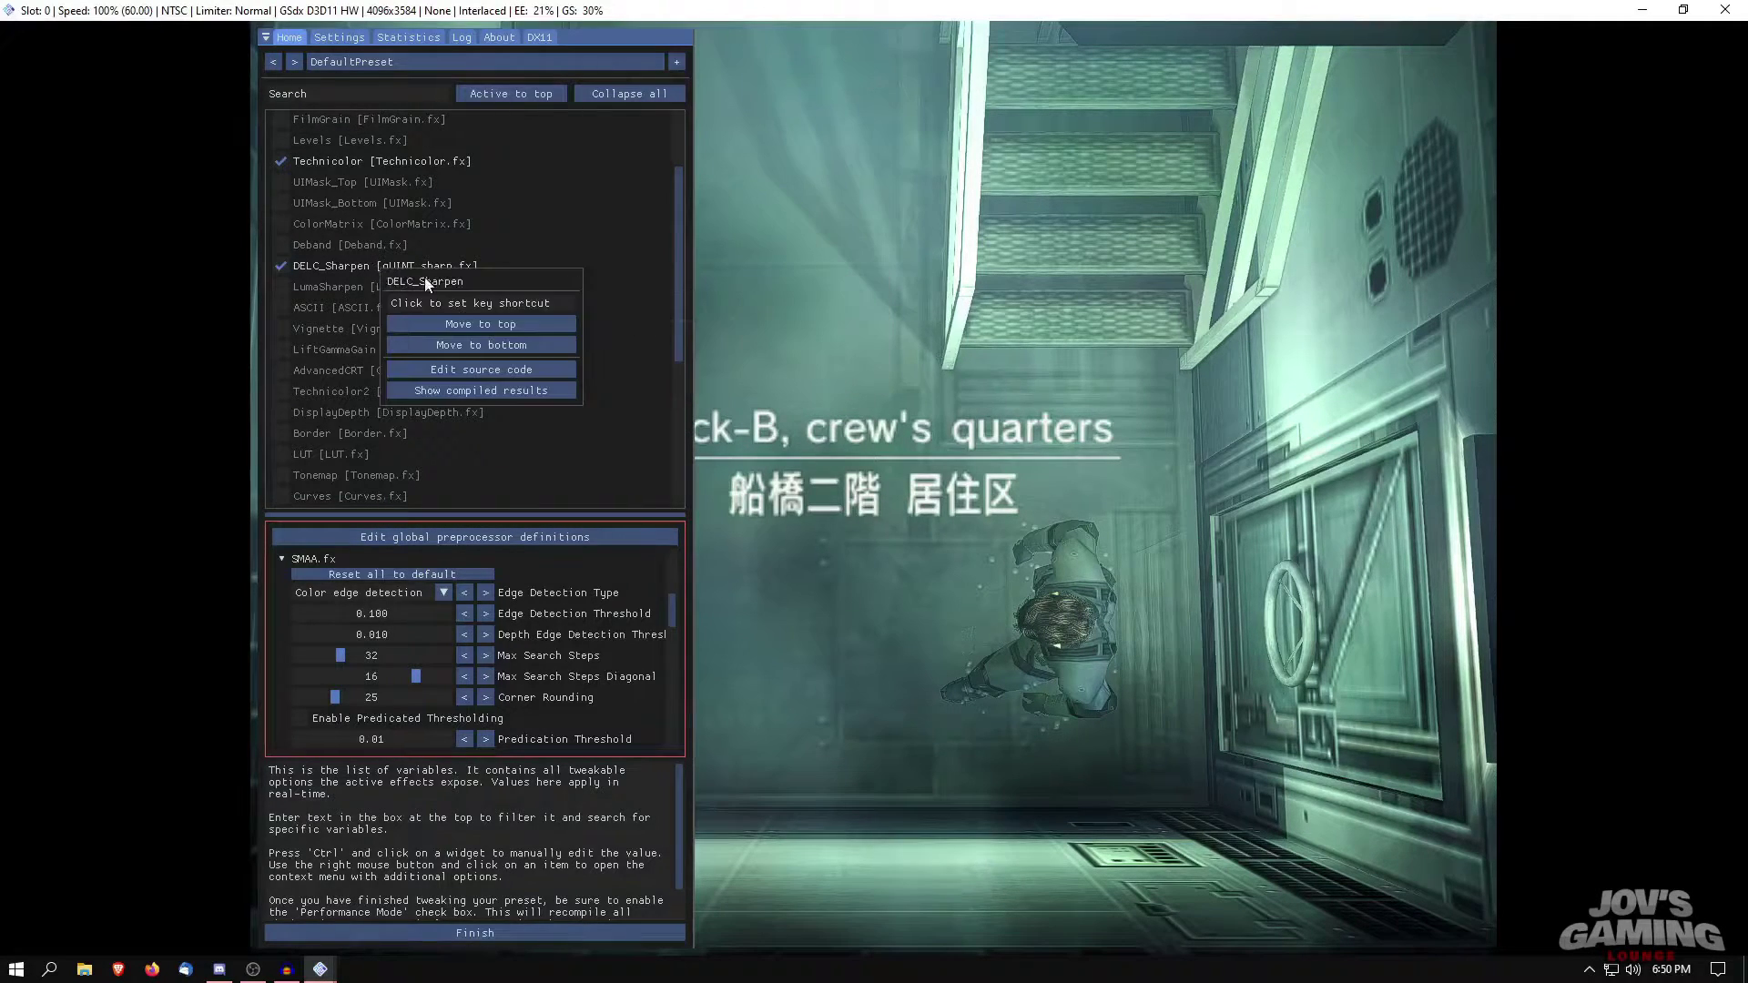
click(527, 333)
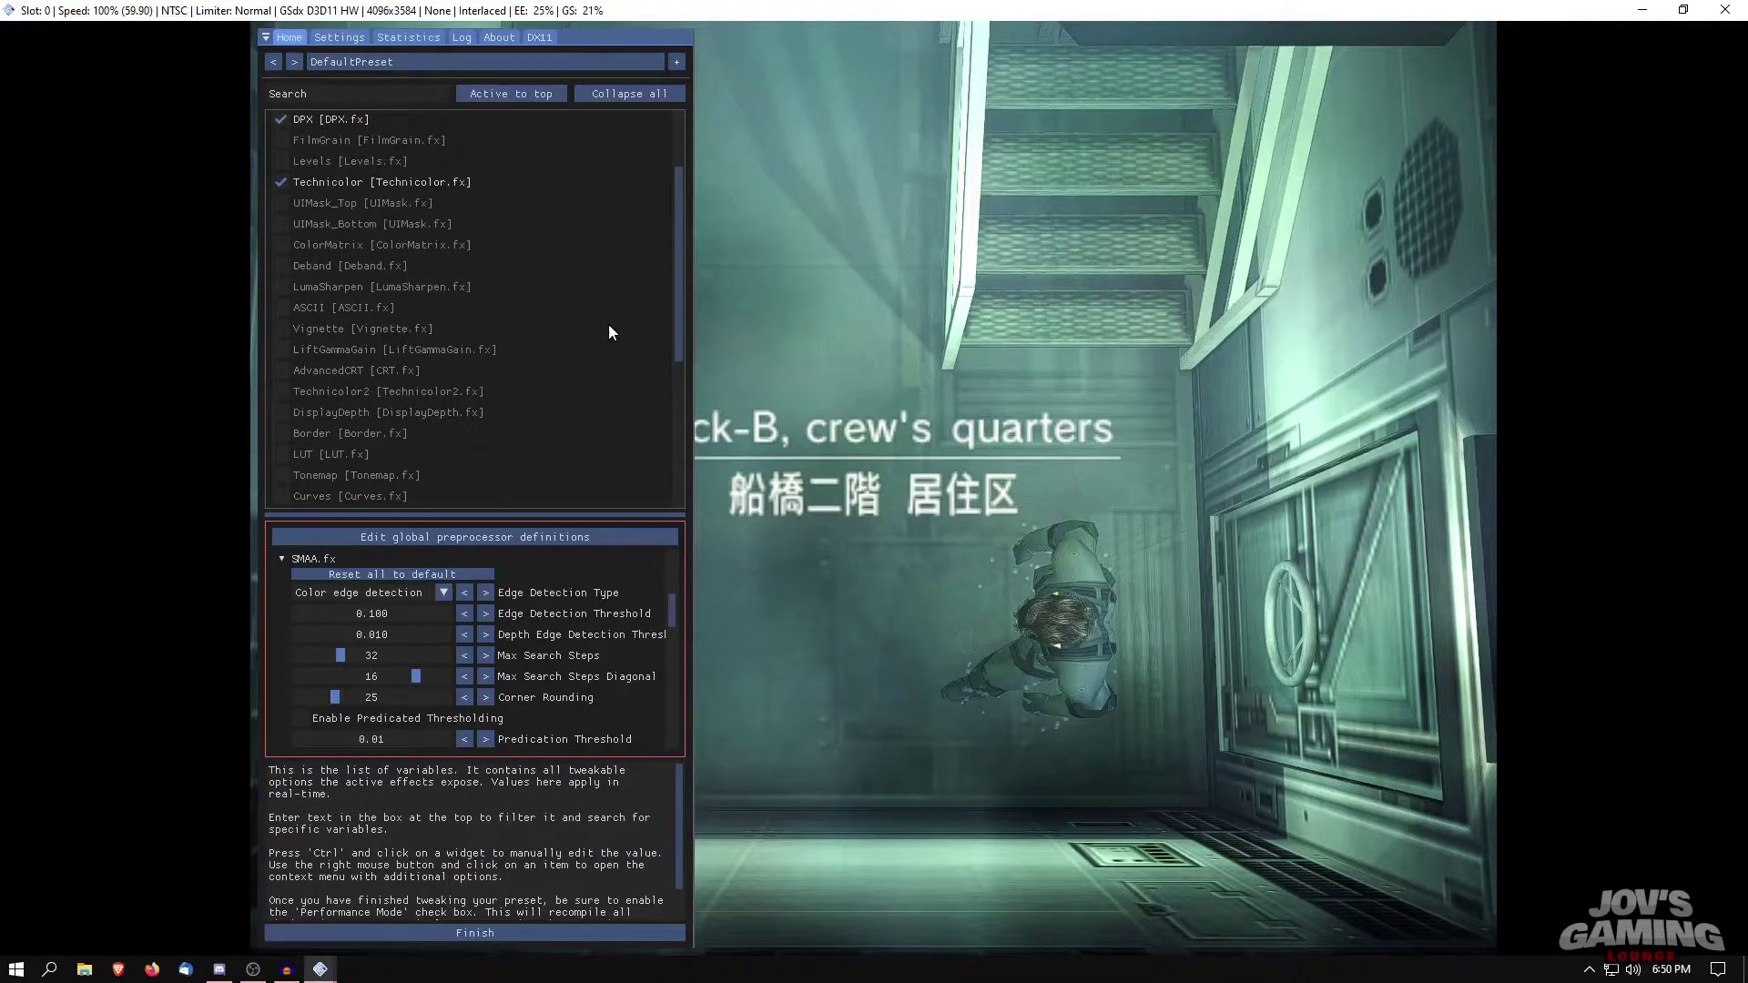
right_click(400, 292)
click(527, 347)
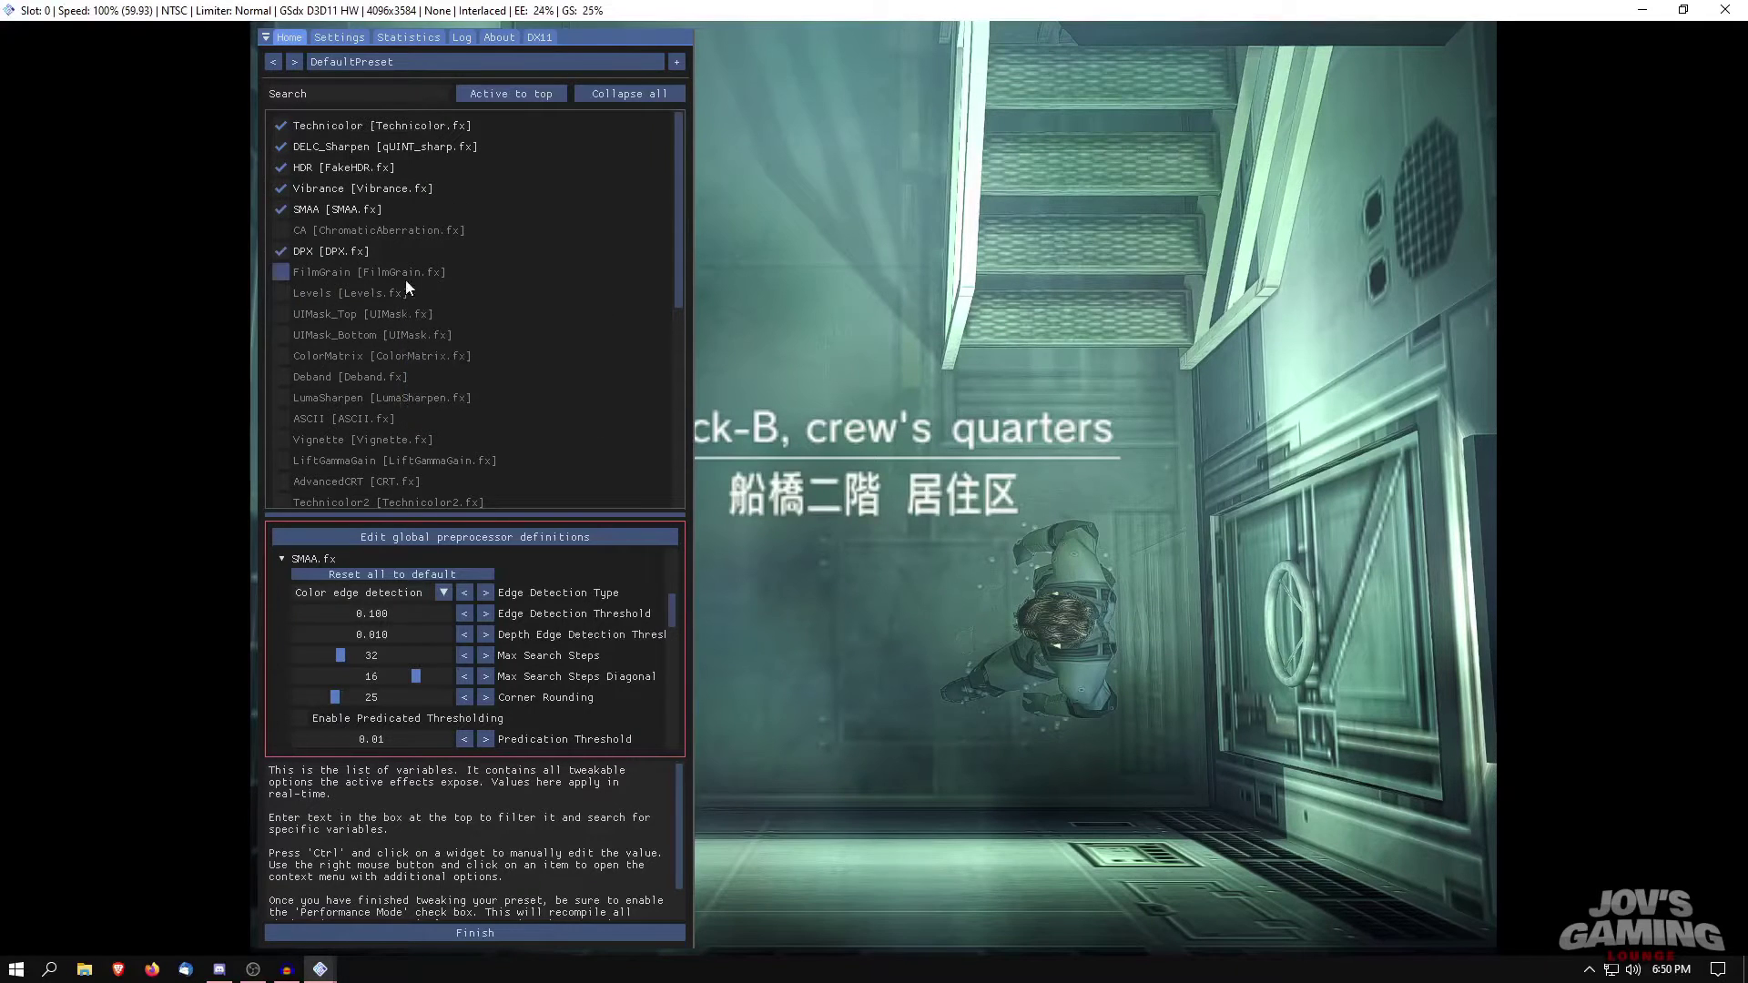
right_click(349, 251)
click(510, 308)
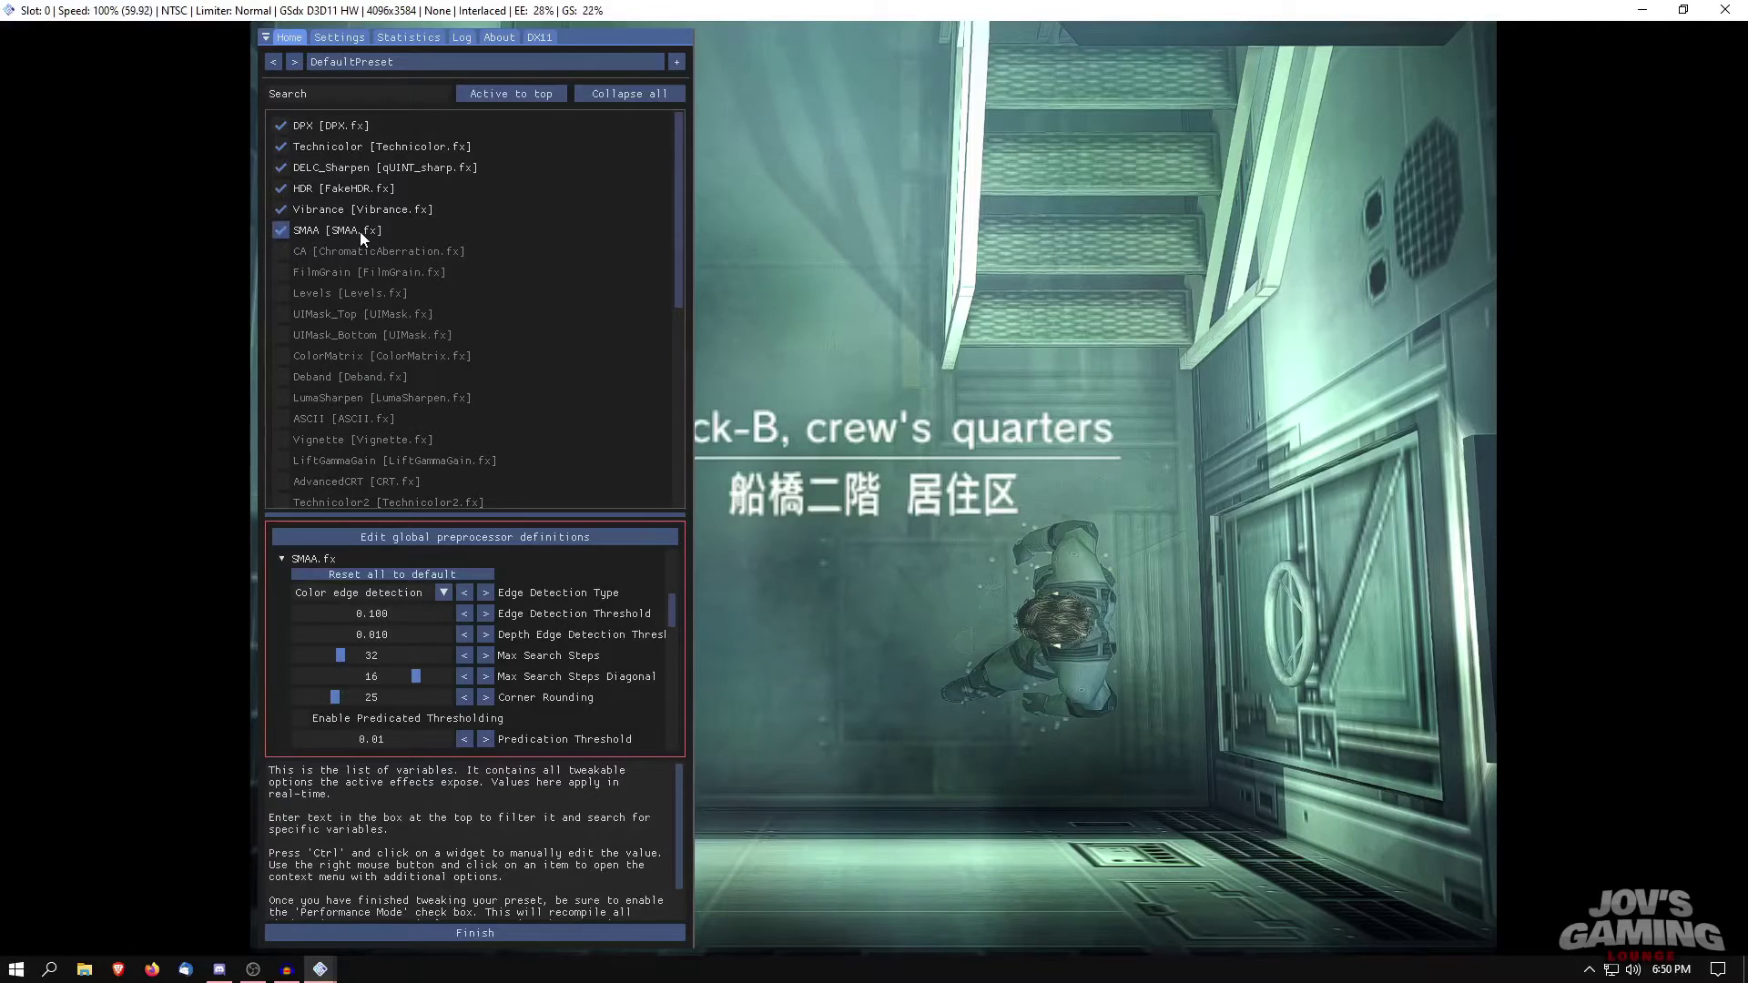
Step: Reorder the active effects so that DELC_Sharpen comes directly after SMAA
mouse_move(359, 231)
mouse_down()
mouse_move(345, 221)
mouse_move(359, 226)
mouse_up()
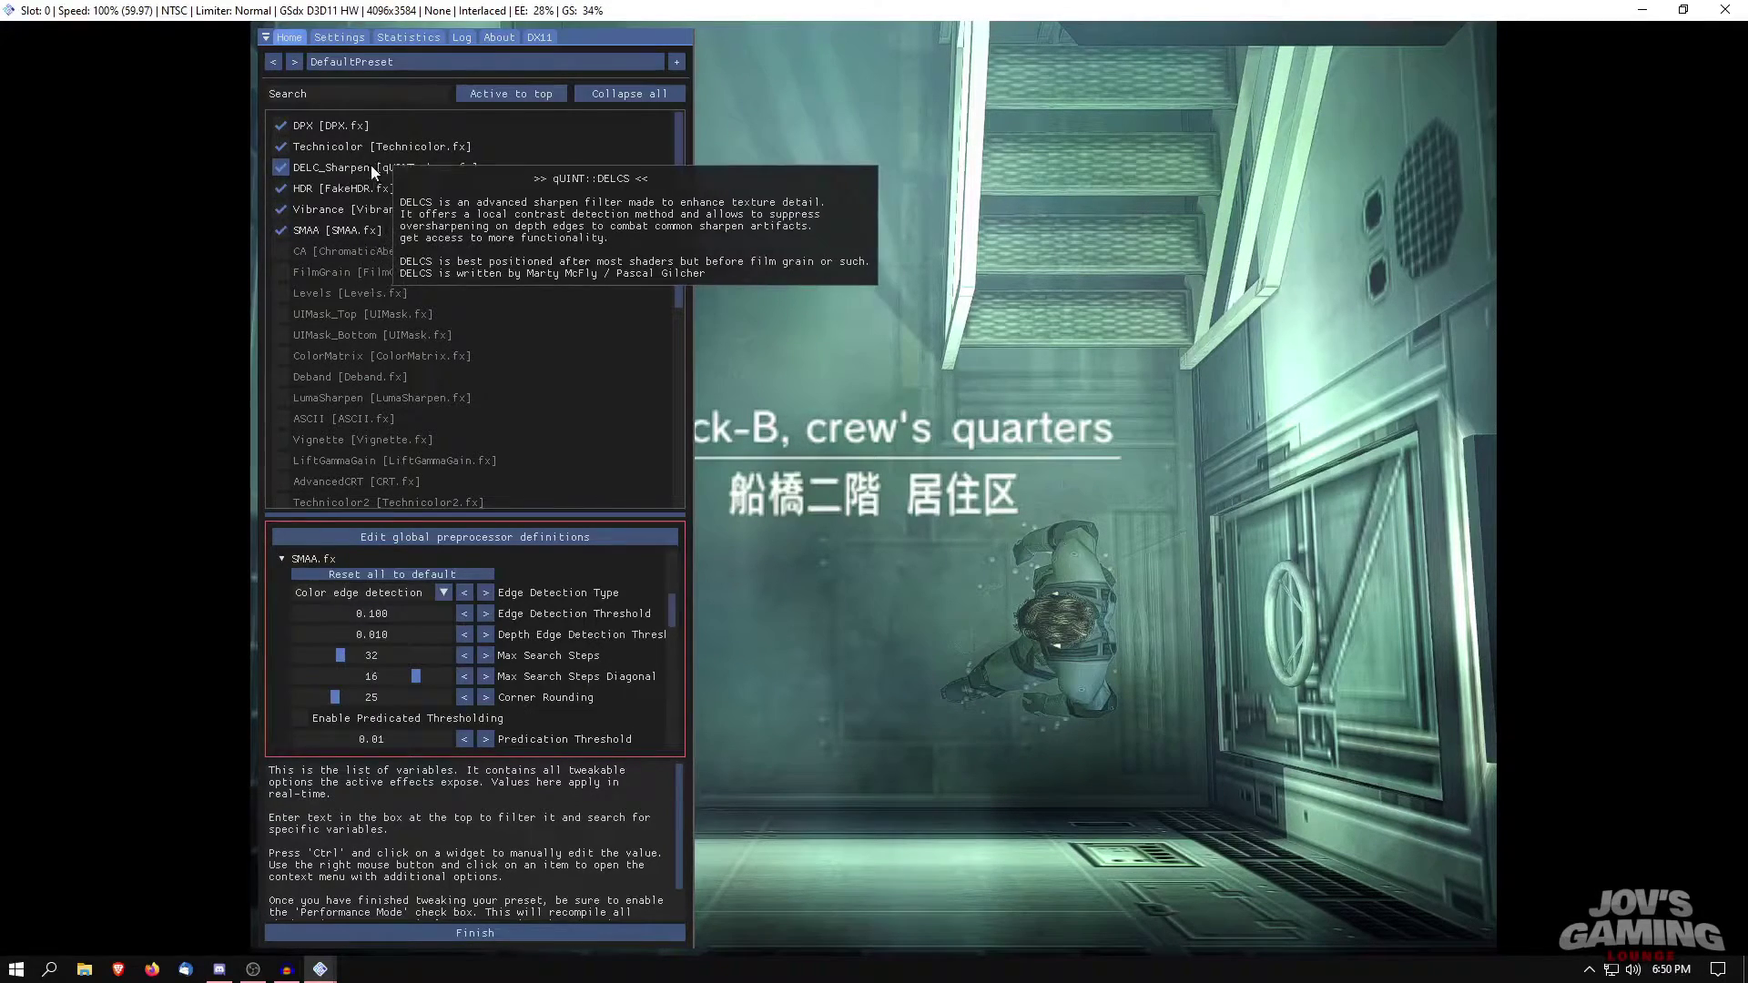
drag(369, 166, 375, 239)
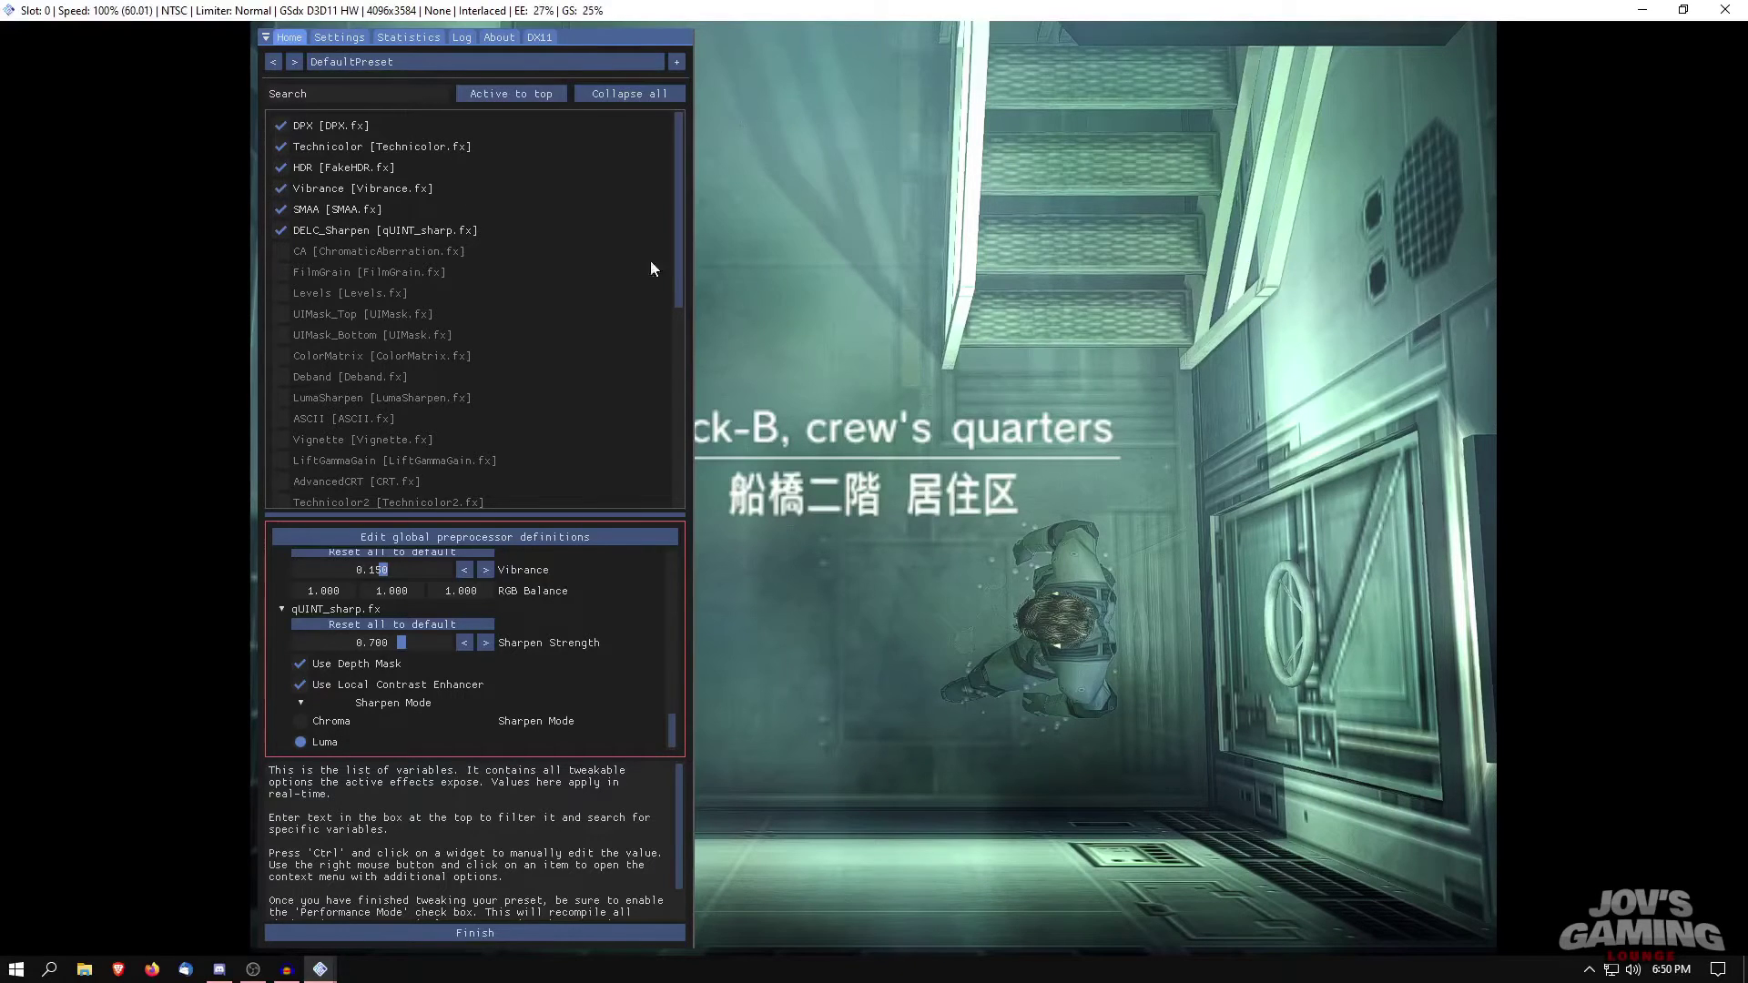
Step: Assign Scroll Lock as ReShade's Effect Toggle Key in the general settings
click(542, 37)
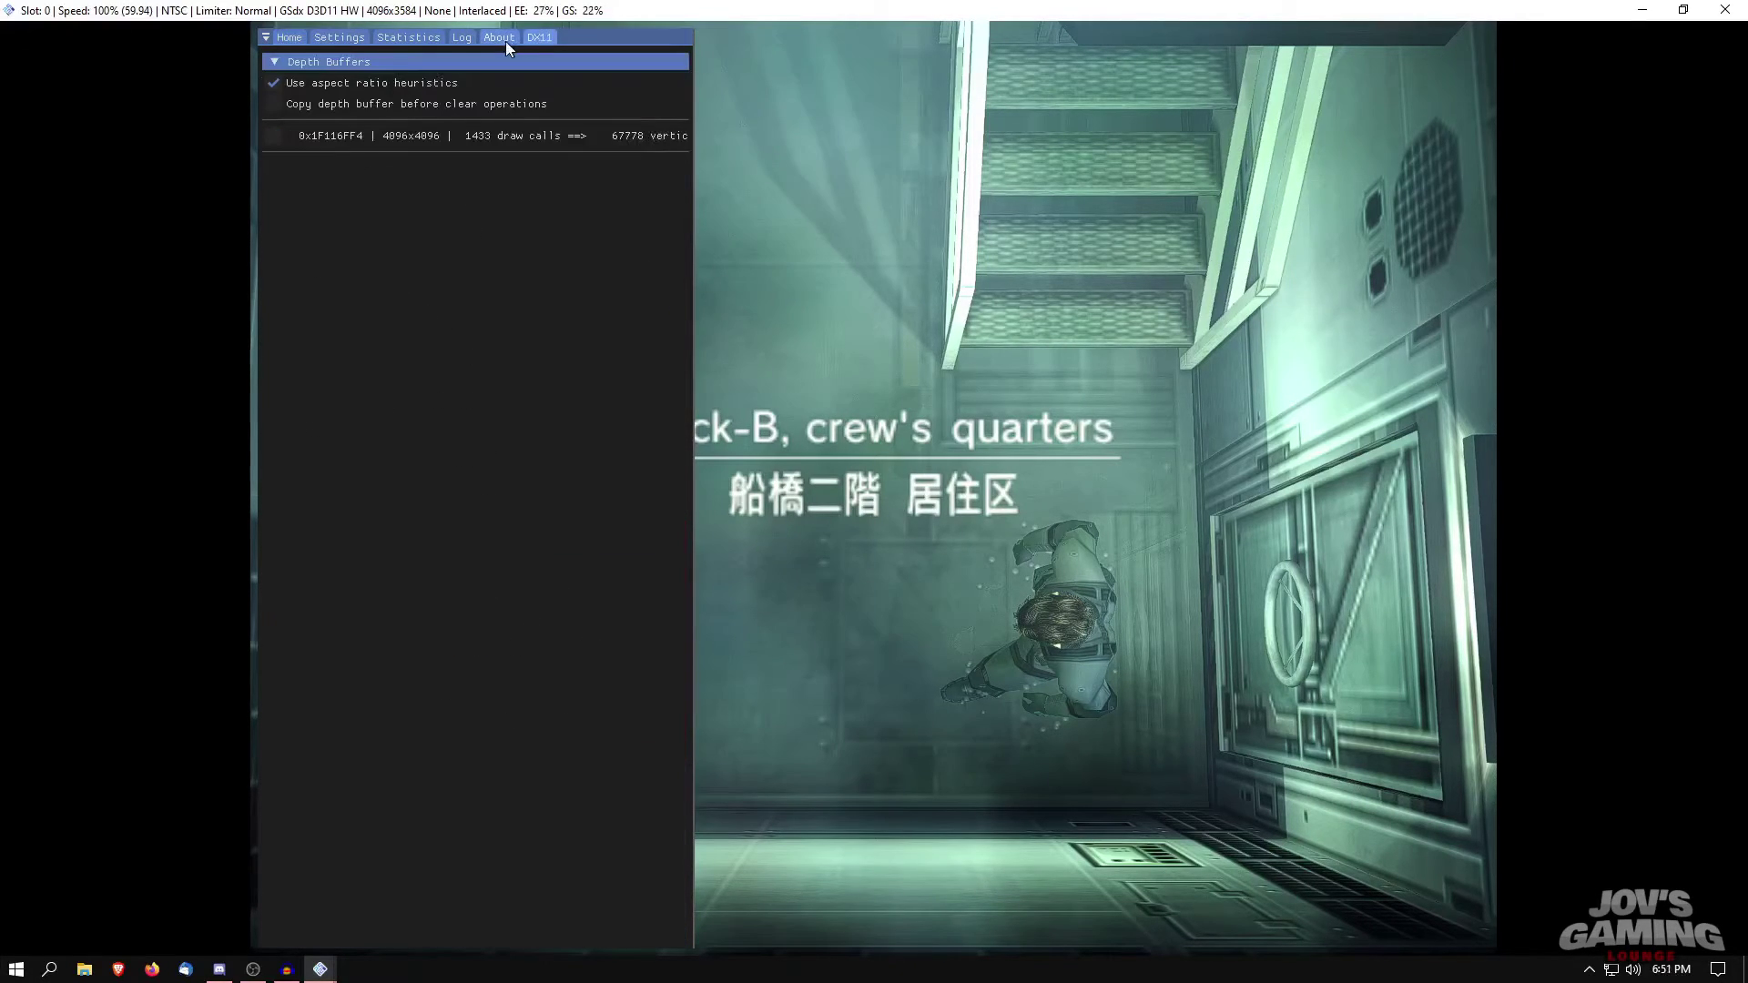
click(342, 37)
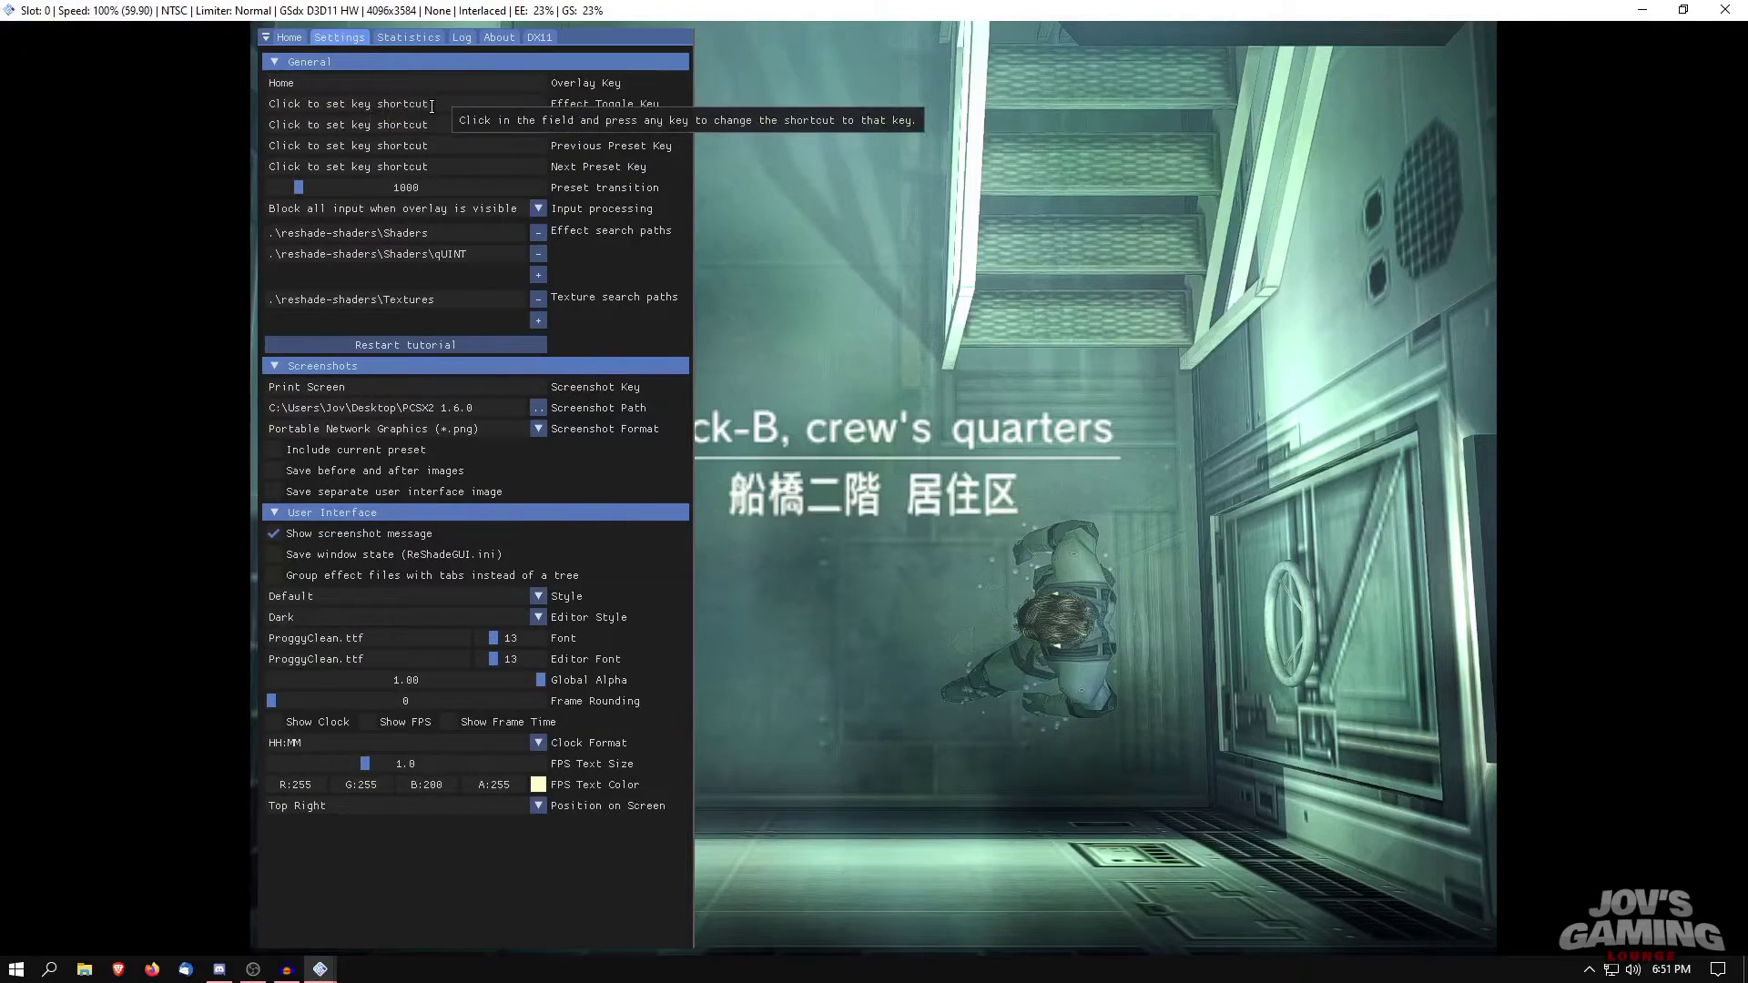
key(Scroll_Lock)
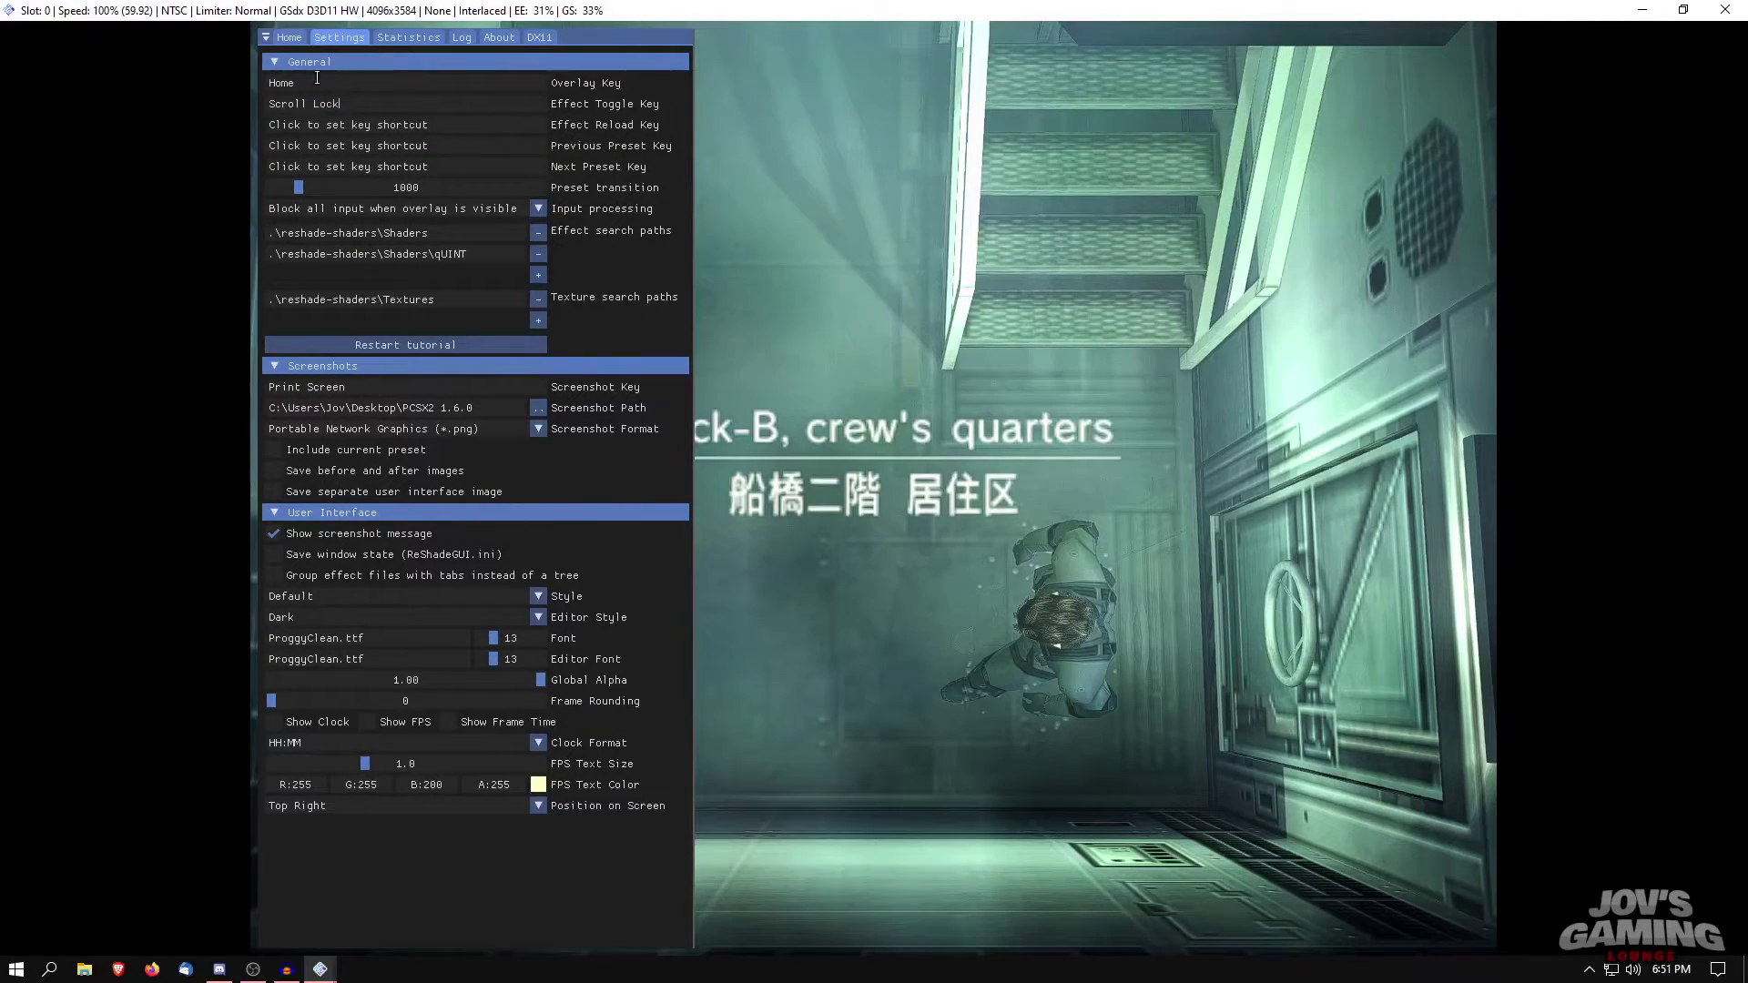
Step: Return to ReShade's effects list, close the overlay and move the character around to check the game's picture
click(288, 38)
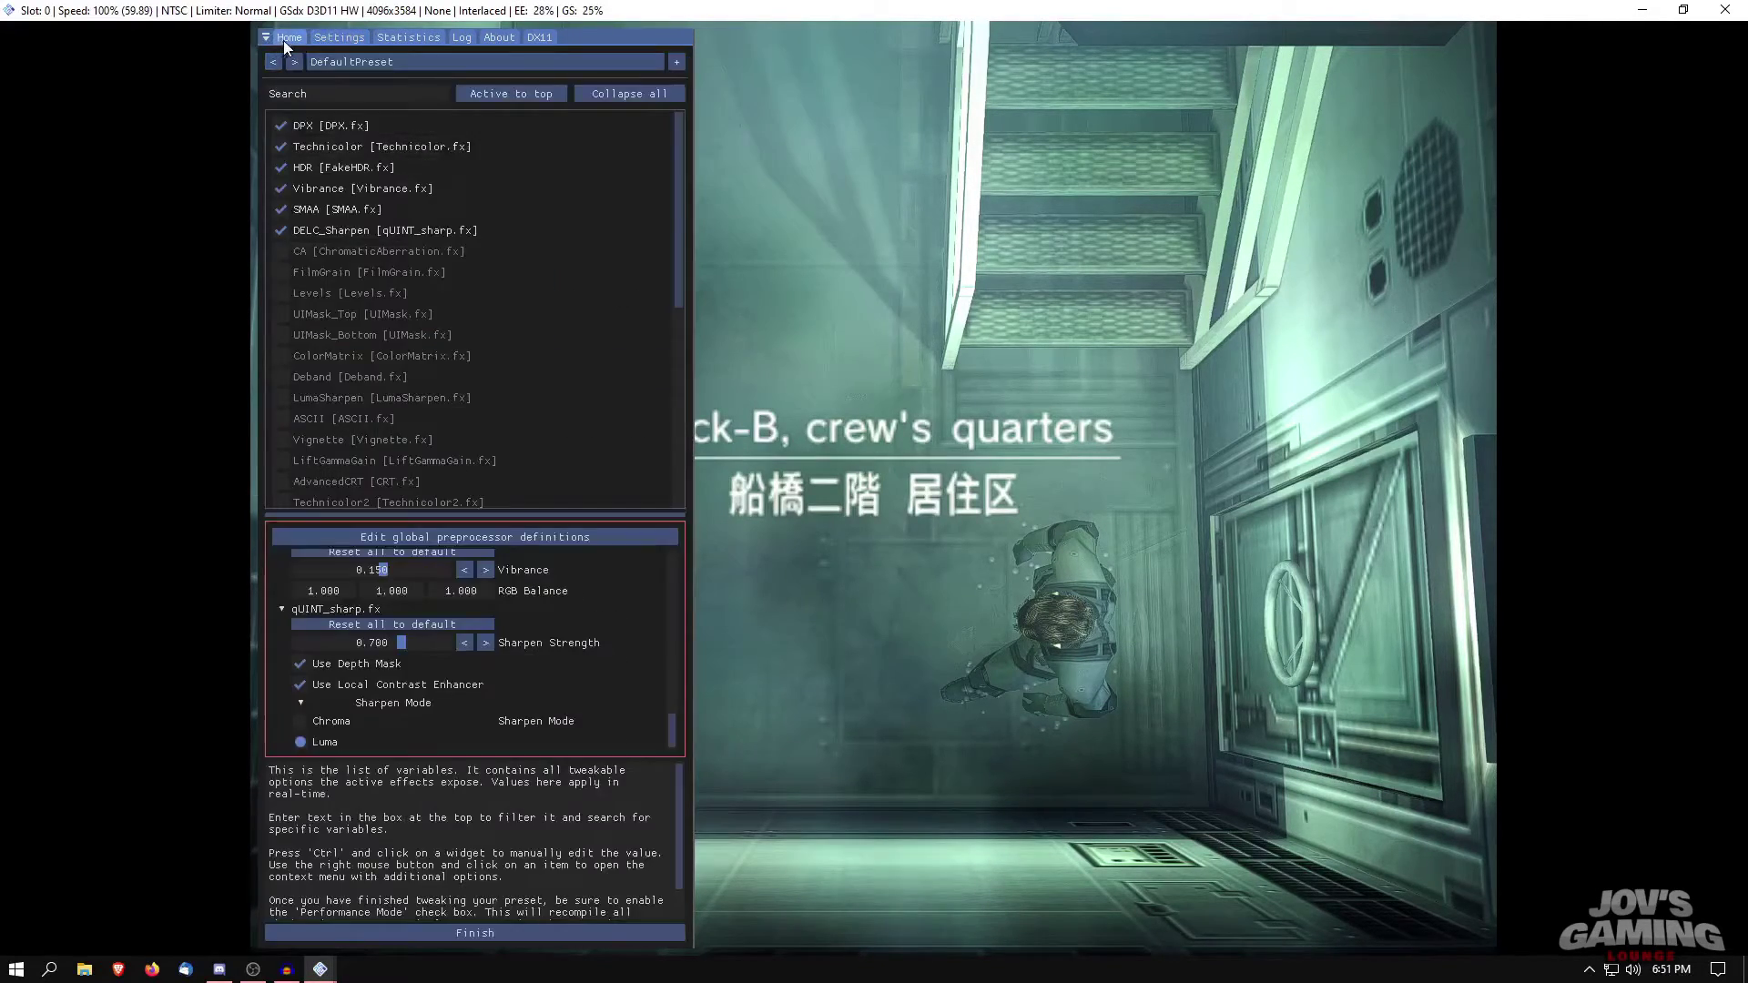
key(Home)
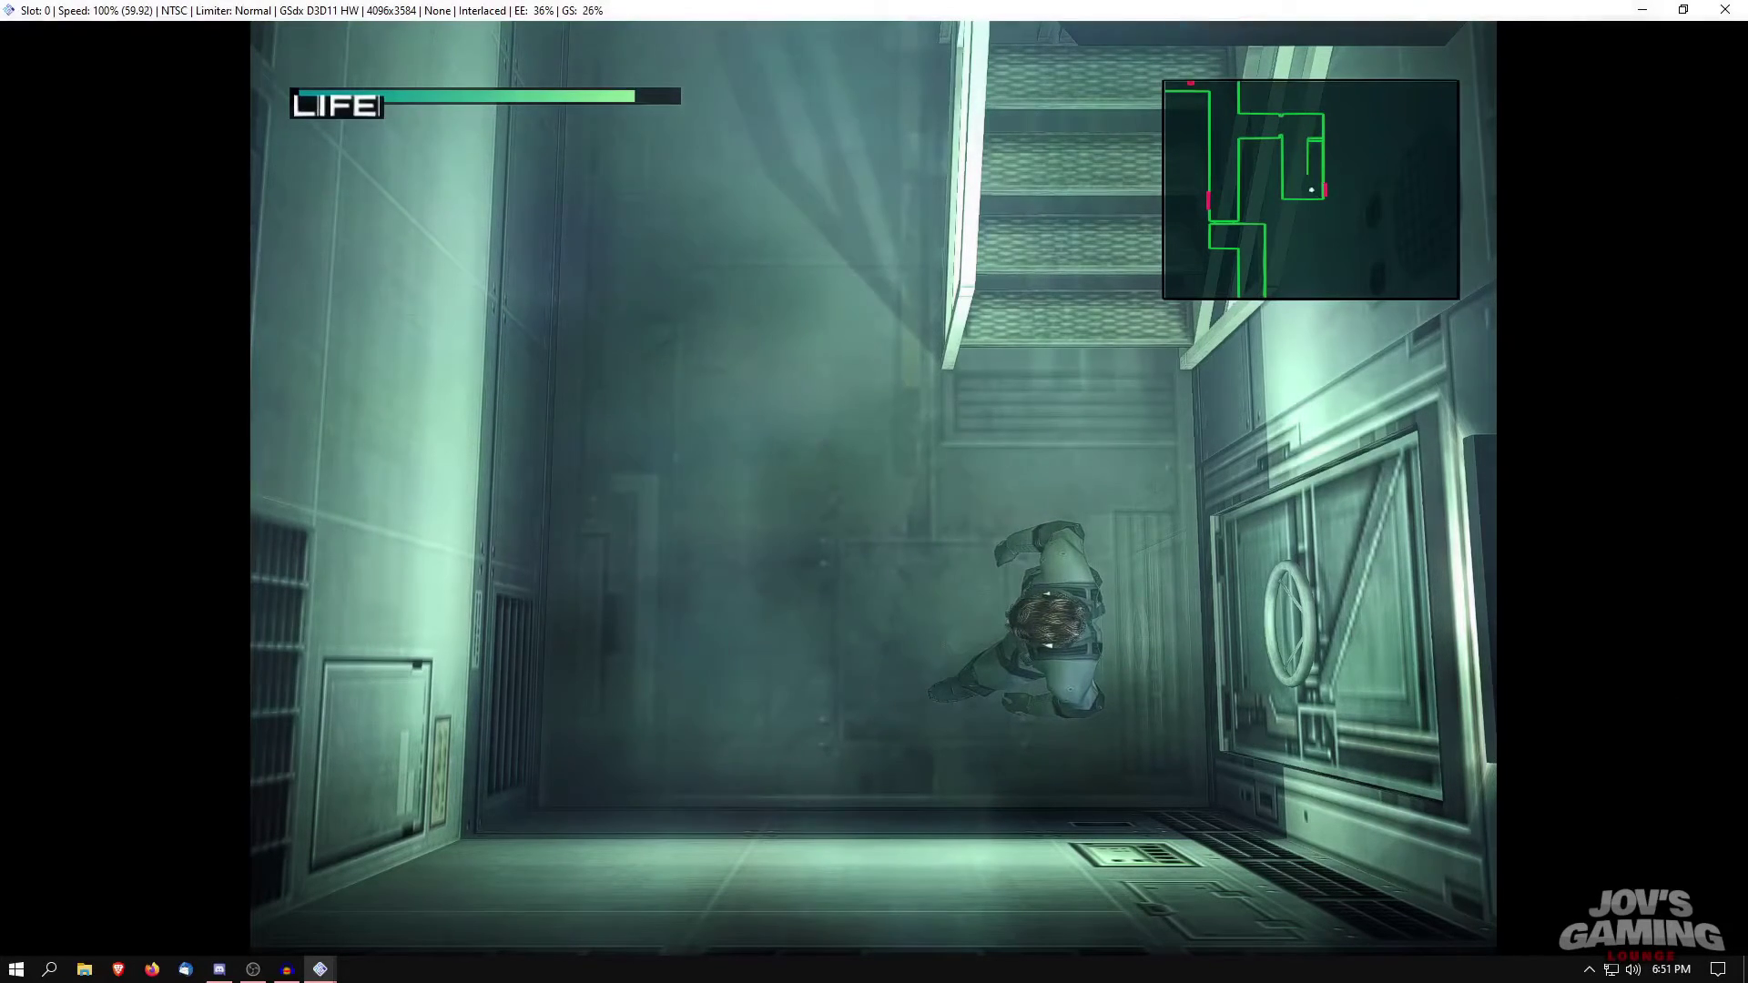
key(alt+Tab)
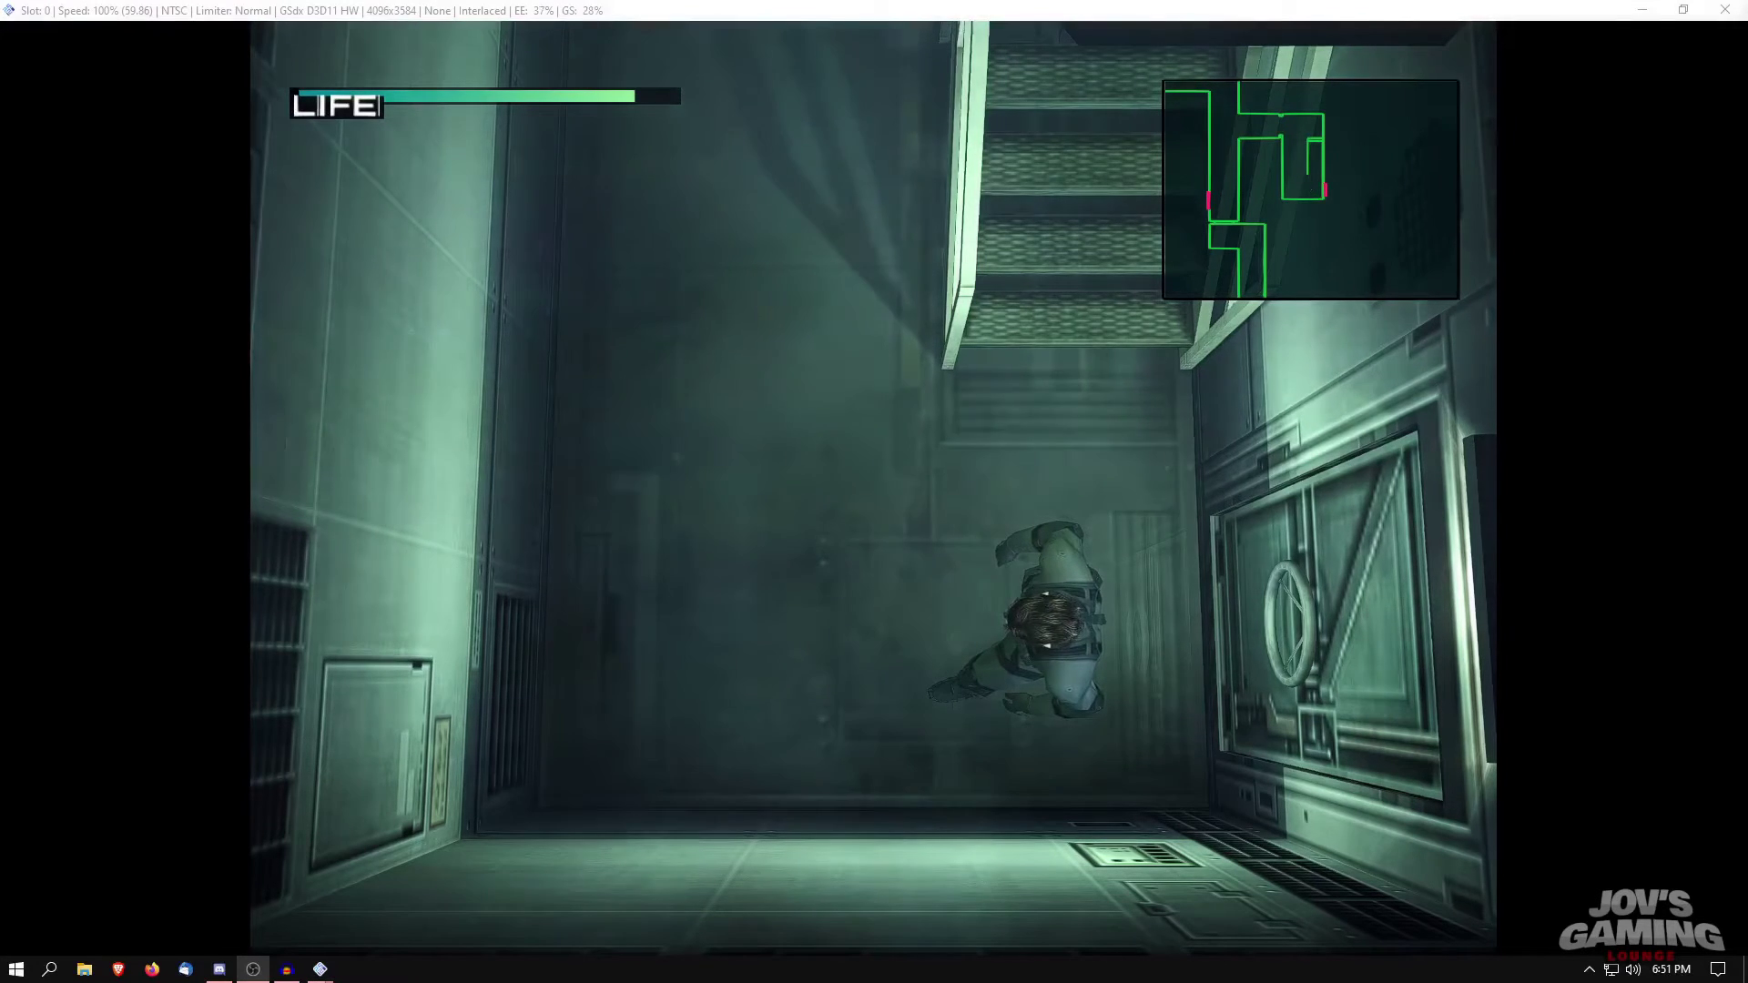
click(927, 359)
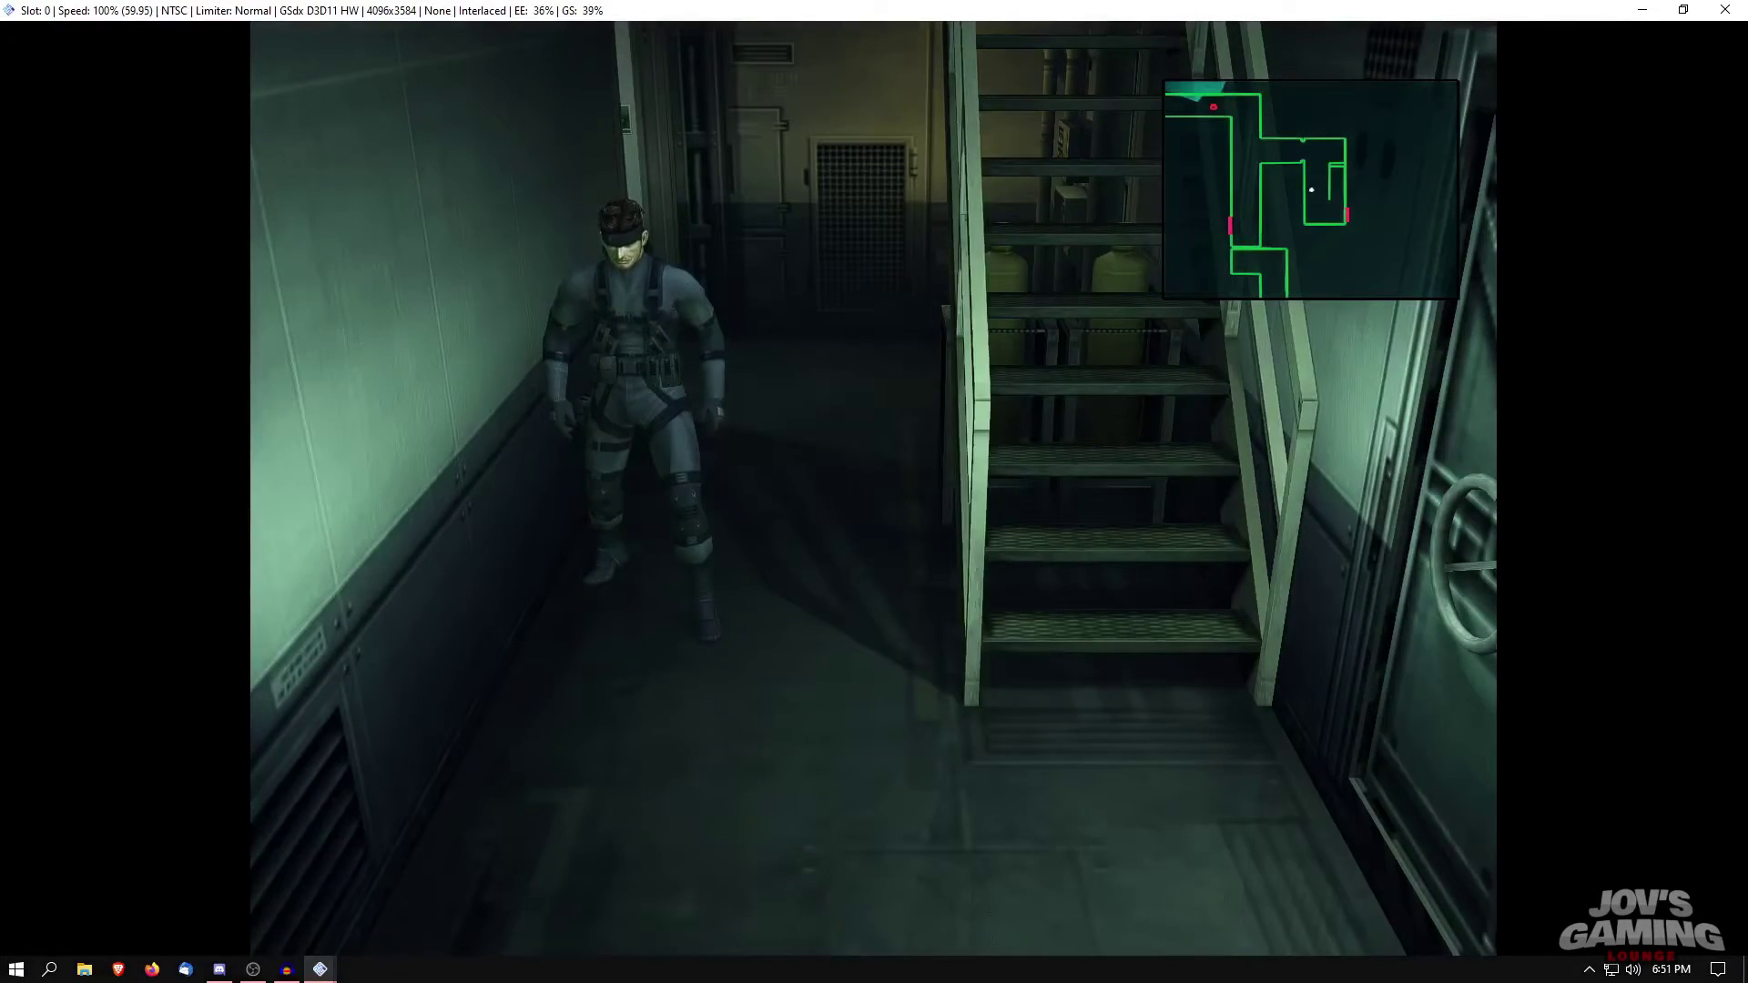
key(Left)
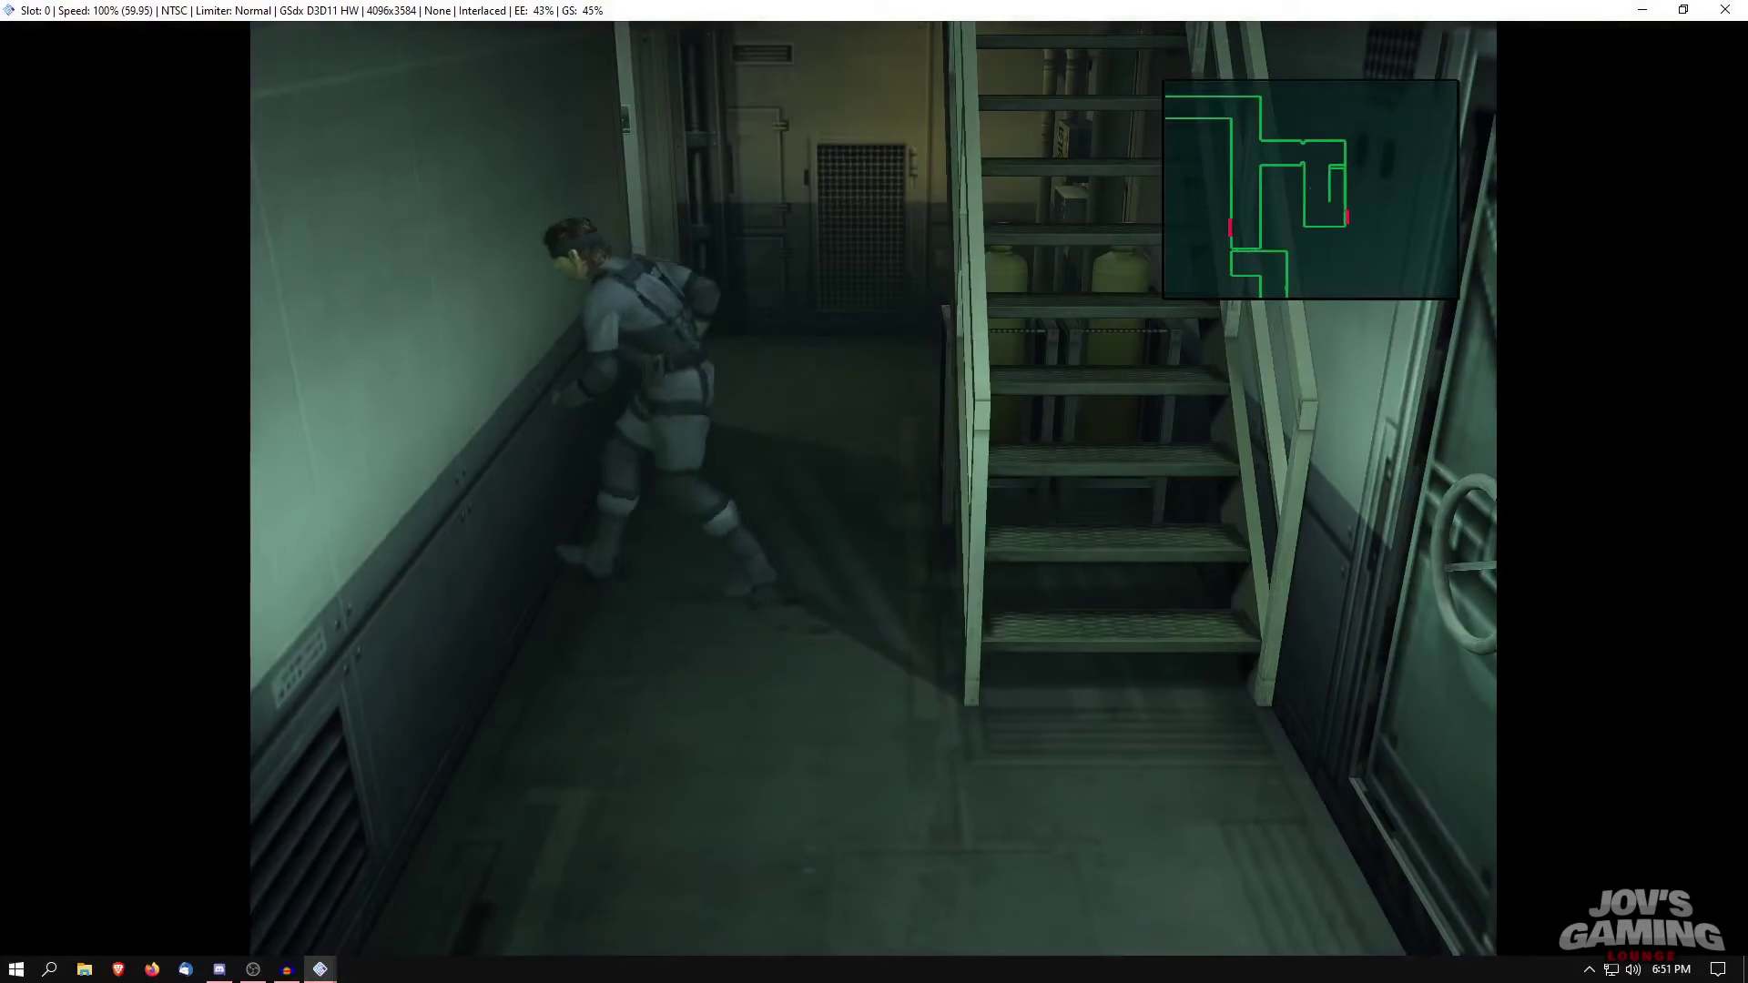
key(Right)
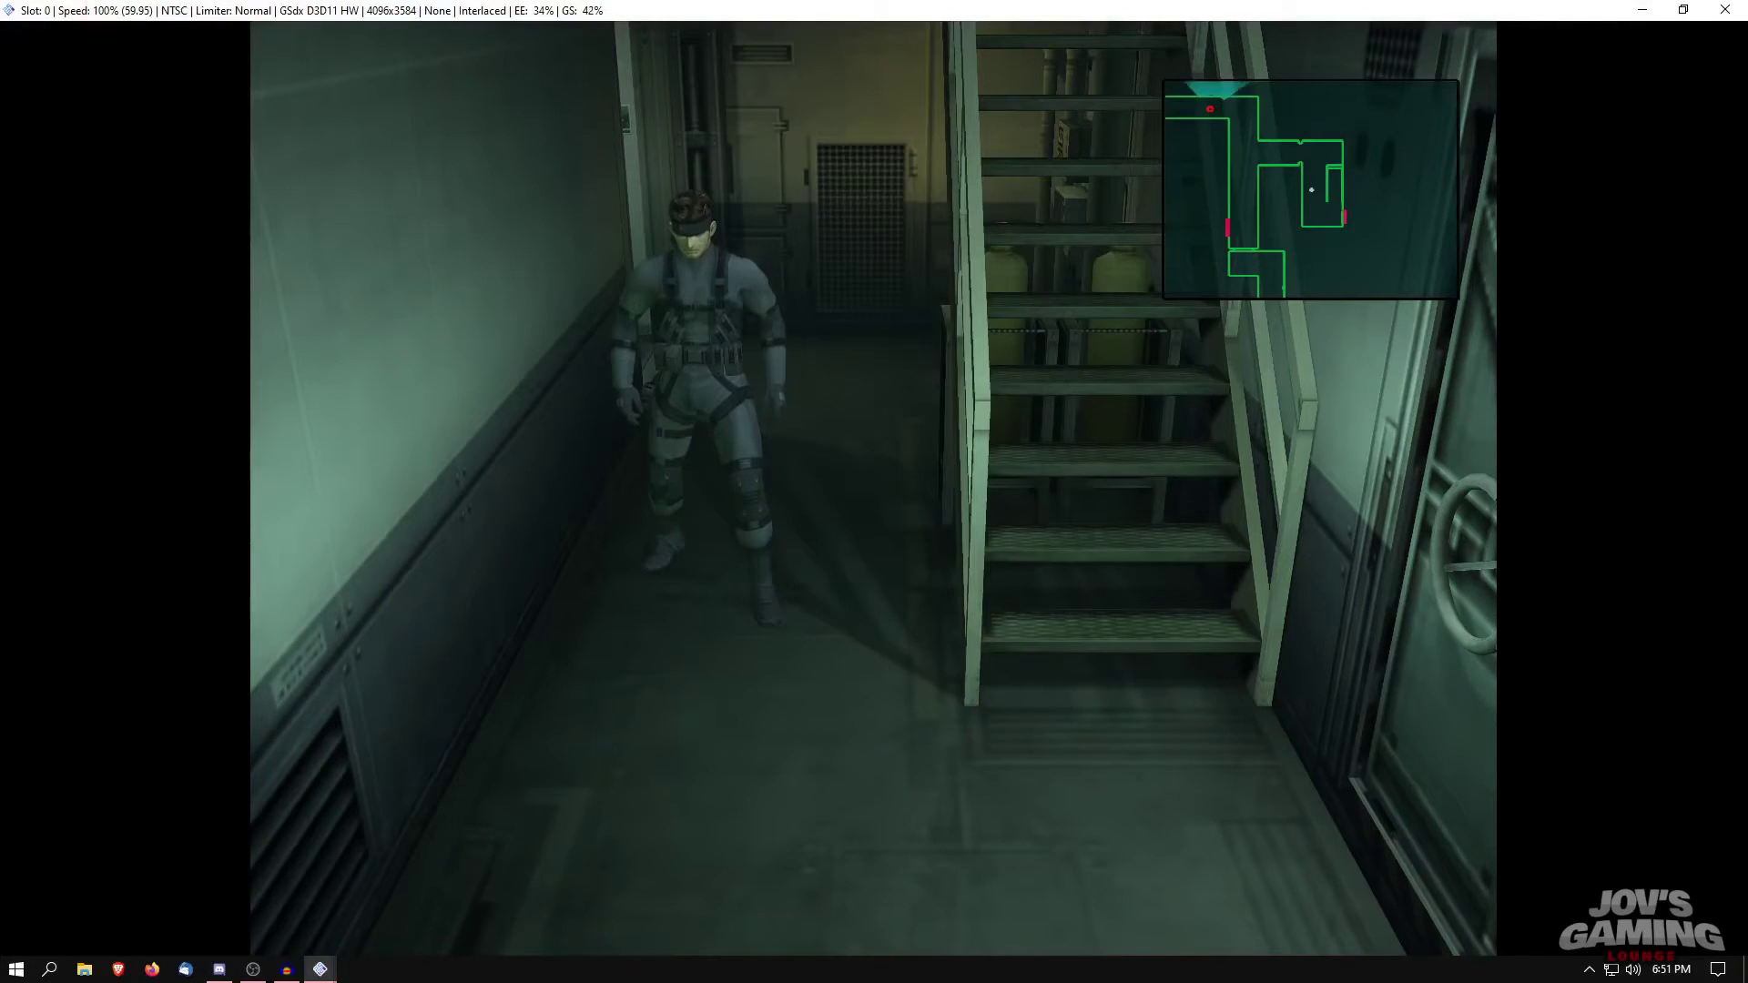
Step: Reopen the ReShade overlay, enable the Bloom effect from qUINT_bloom.fx and lower its Bloom Intensity to 0.753
key(Home)
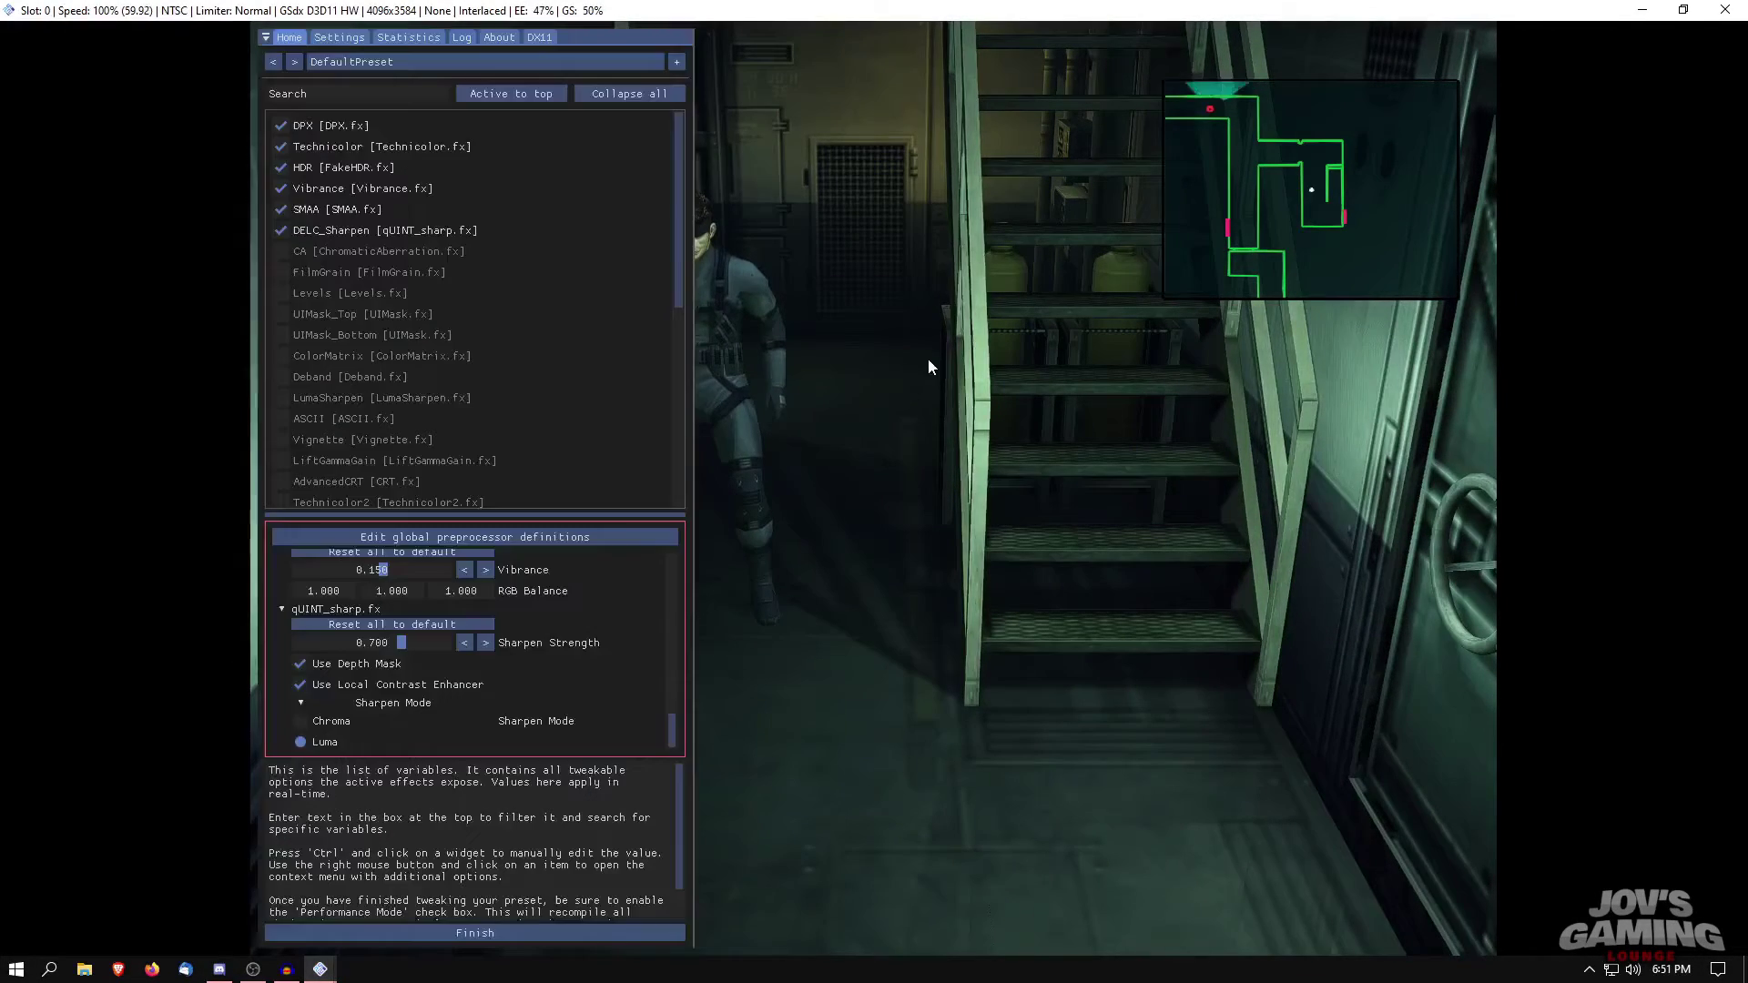
scroll(474, 293, down, 5)
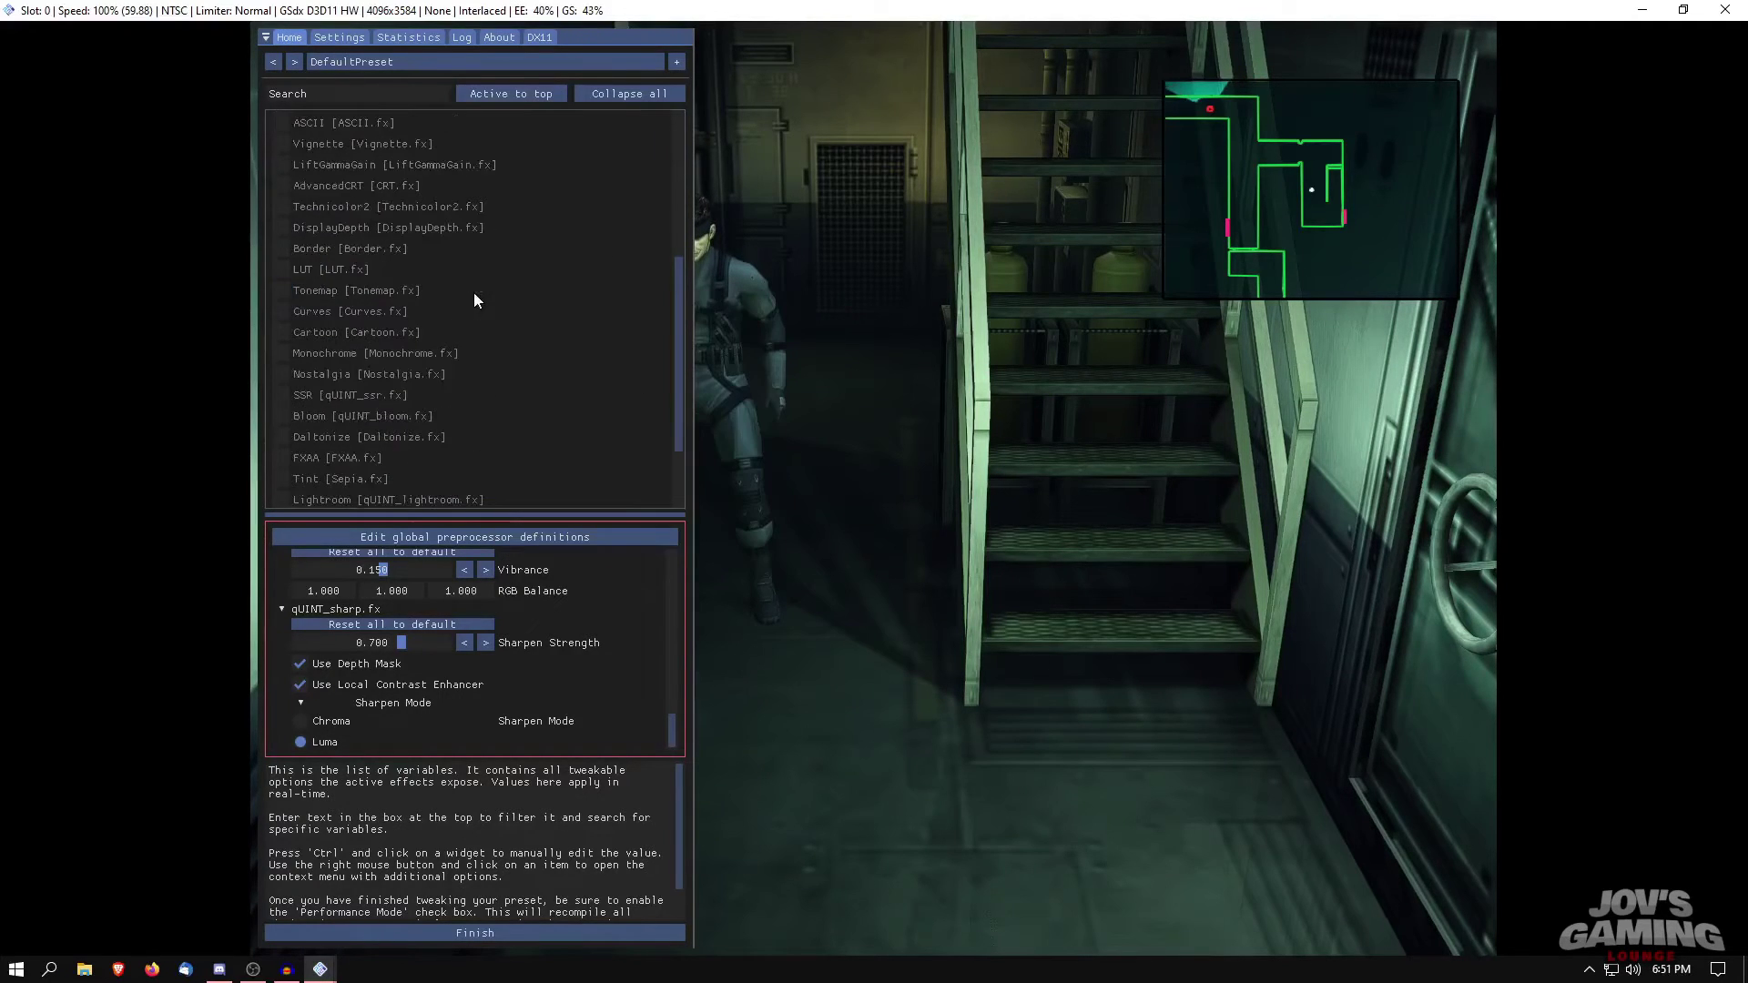
scroll(452, 327, down, 2)
click(277, 306)
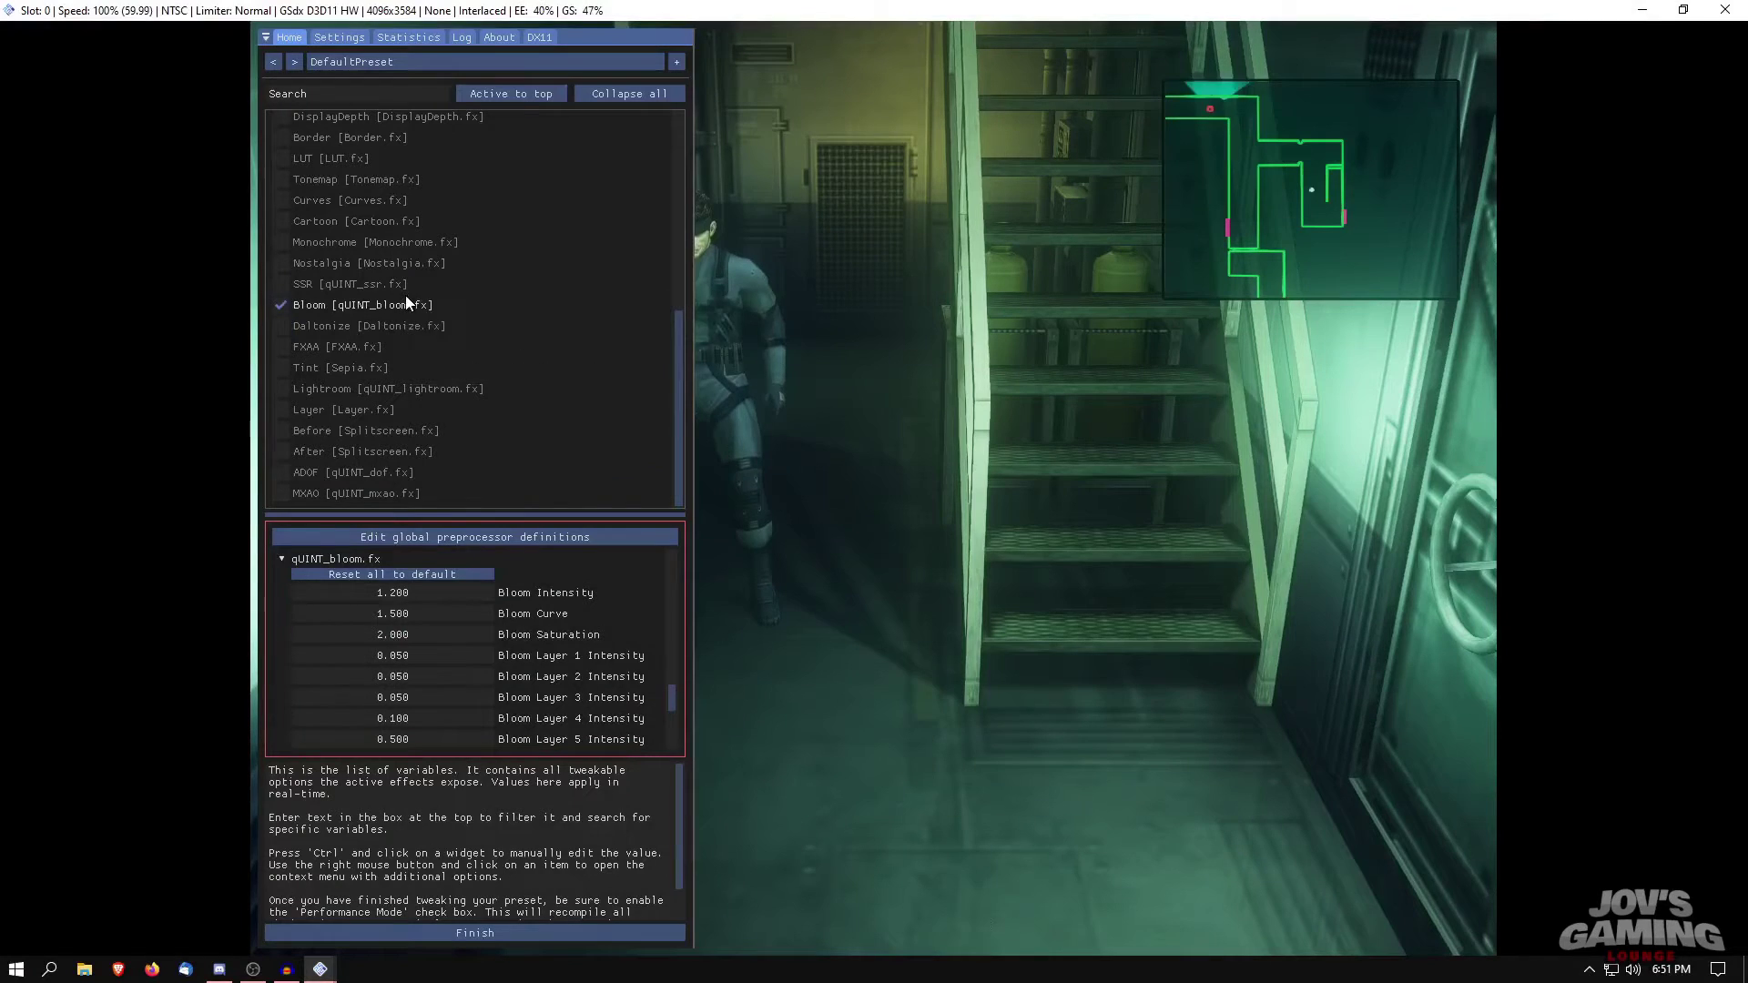
drag(435, 586, 109, 576)
mouse_move(423, 592)
mouse_down()
mouse_move(315, 600)
mouse_move(425, 595)
mouse_up()
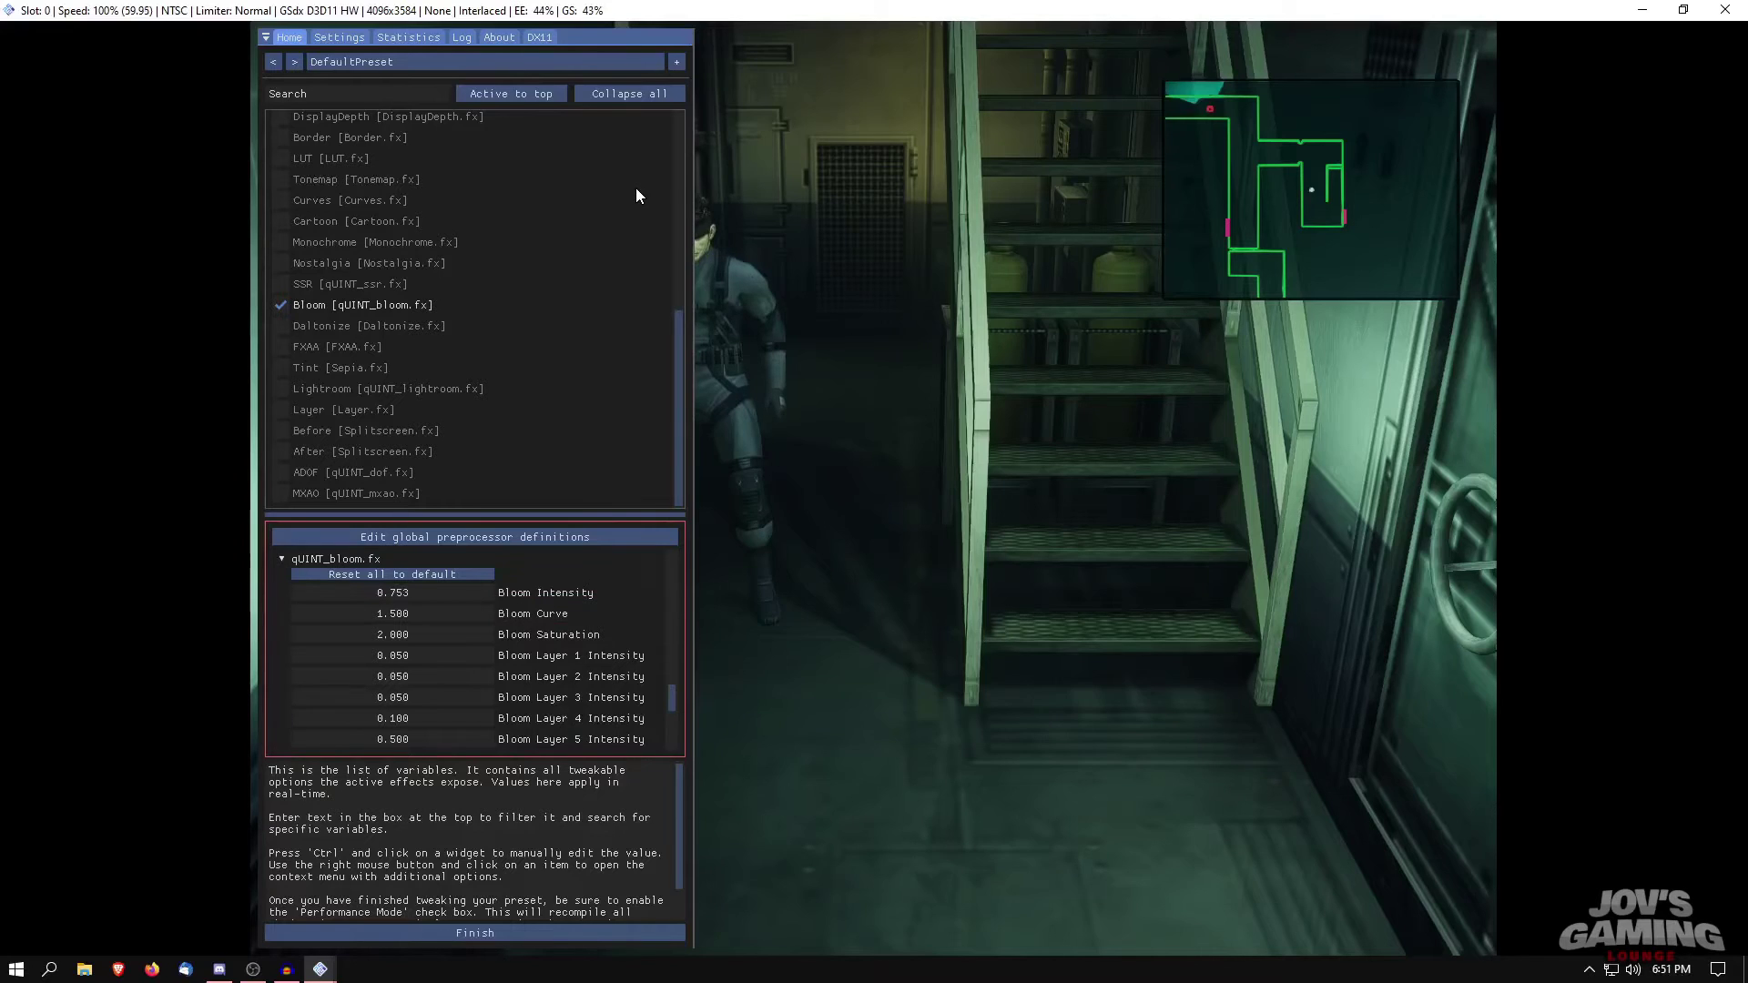
Step: Finish the ReShade tutorial, enable Performance Mode and close the overlay
click(533, 931)
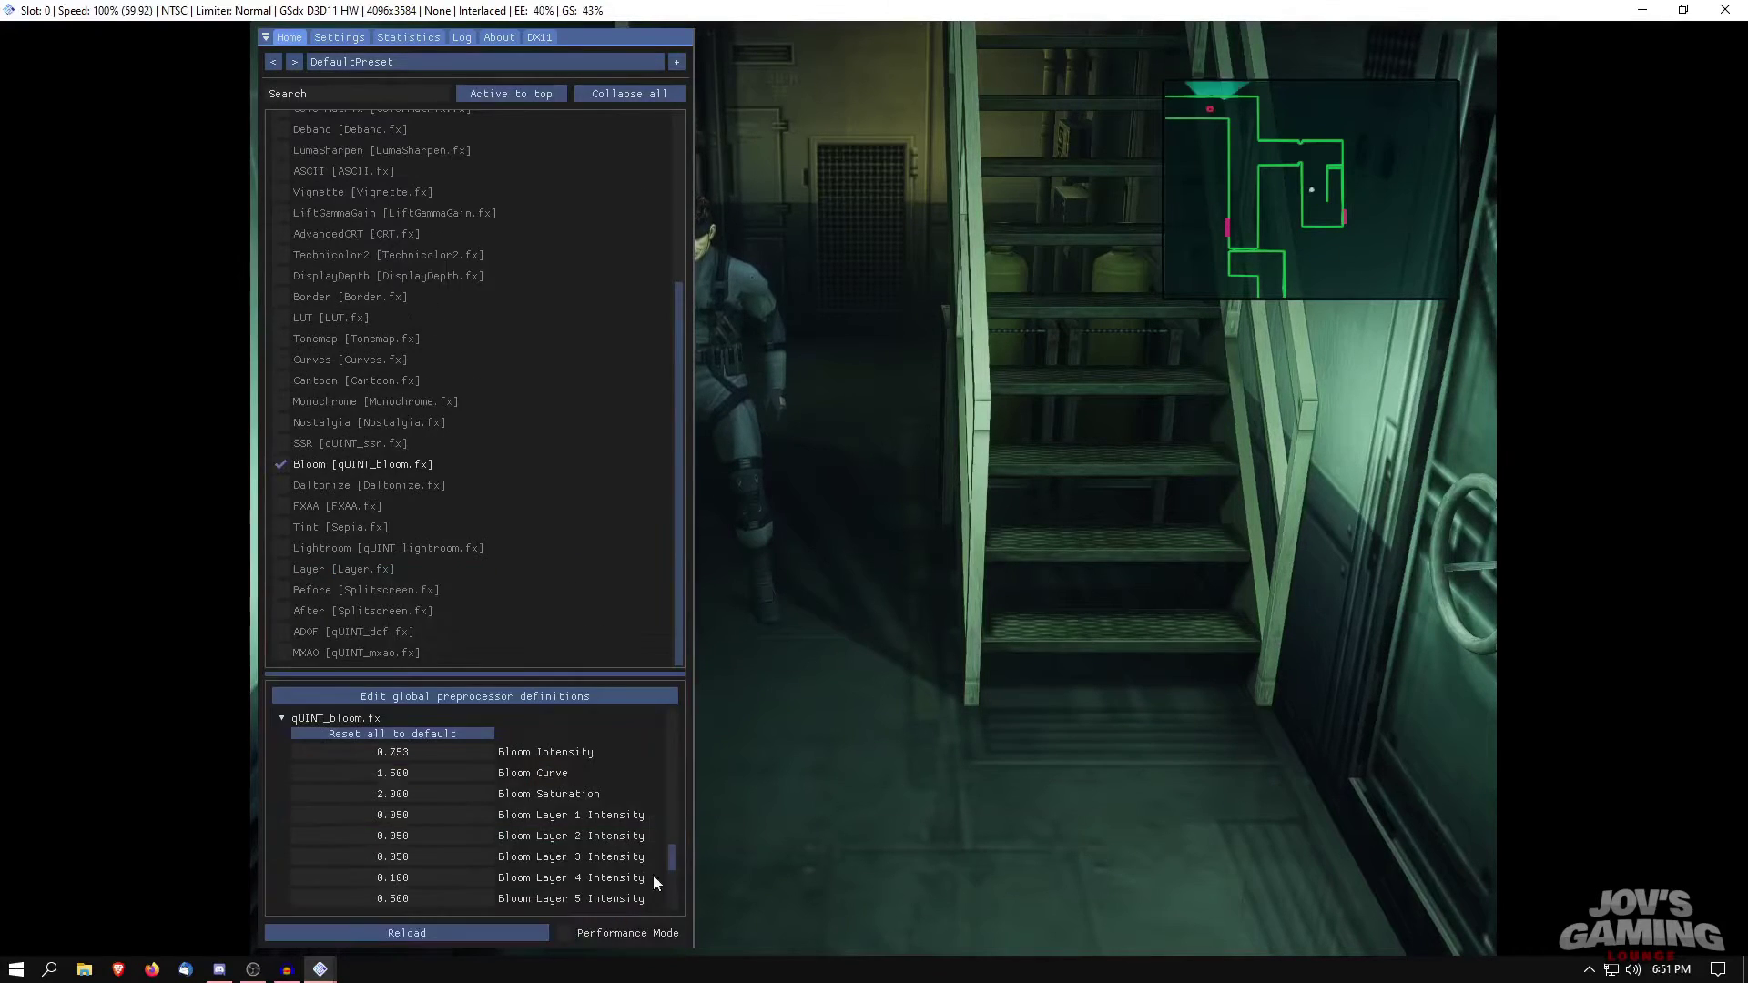
click(601, 930)
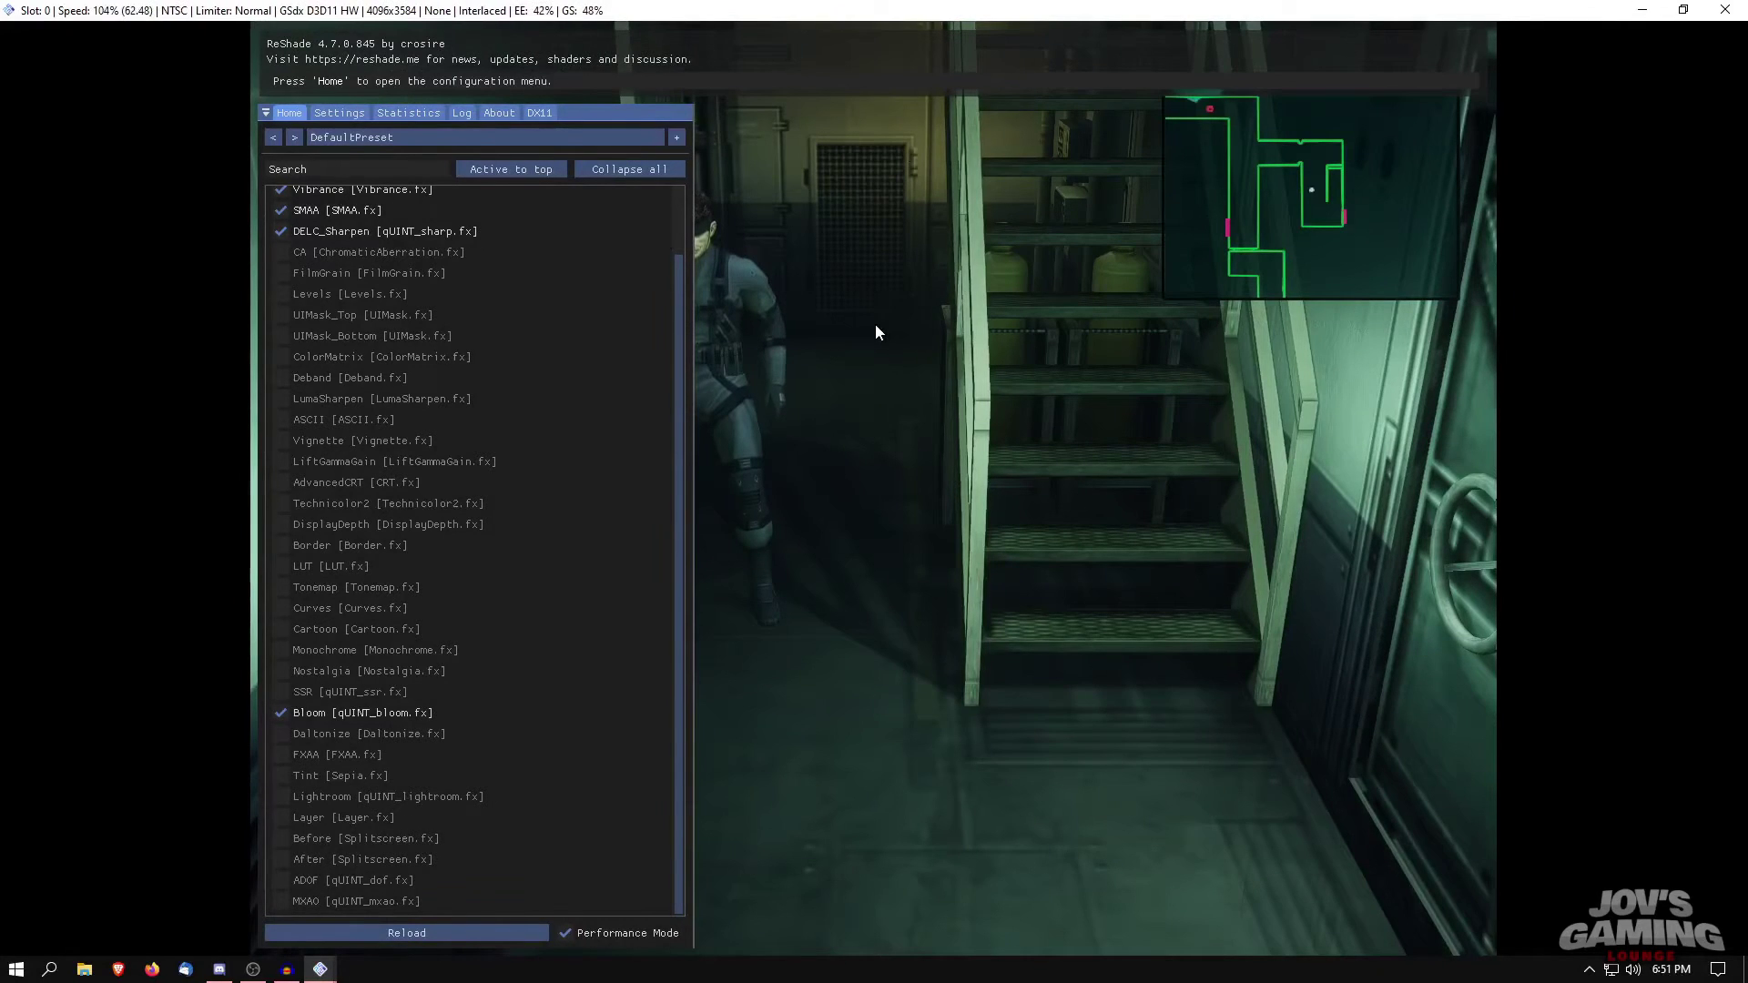
key(Home)
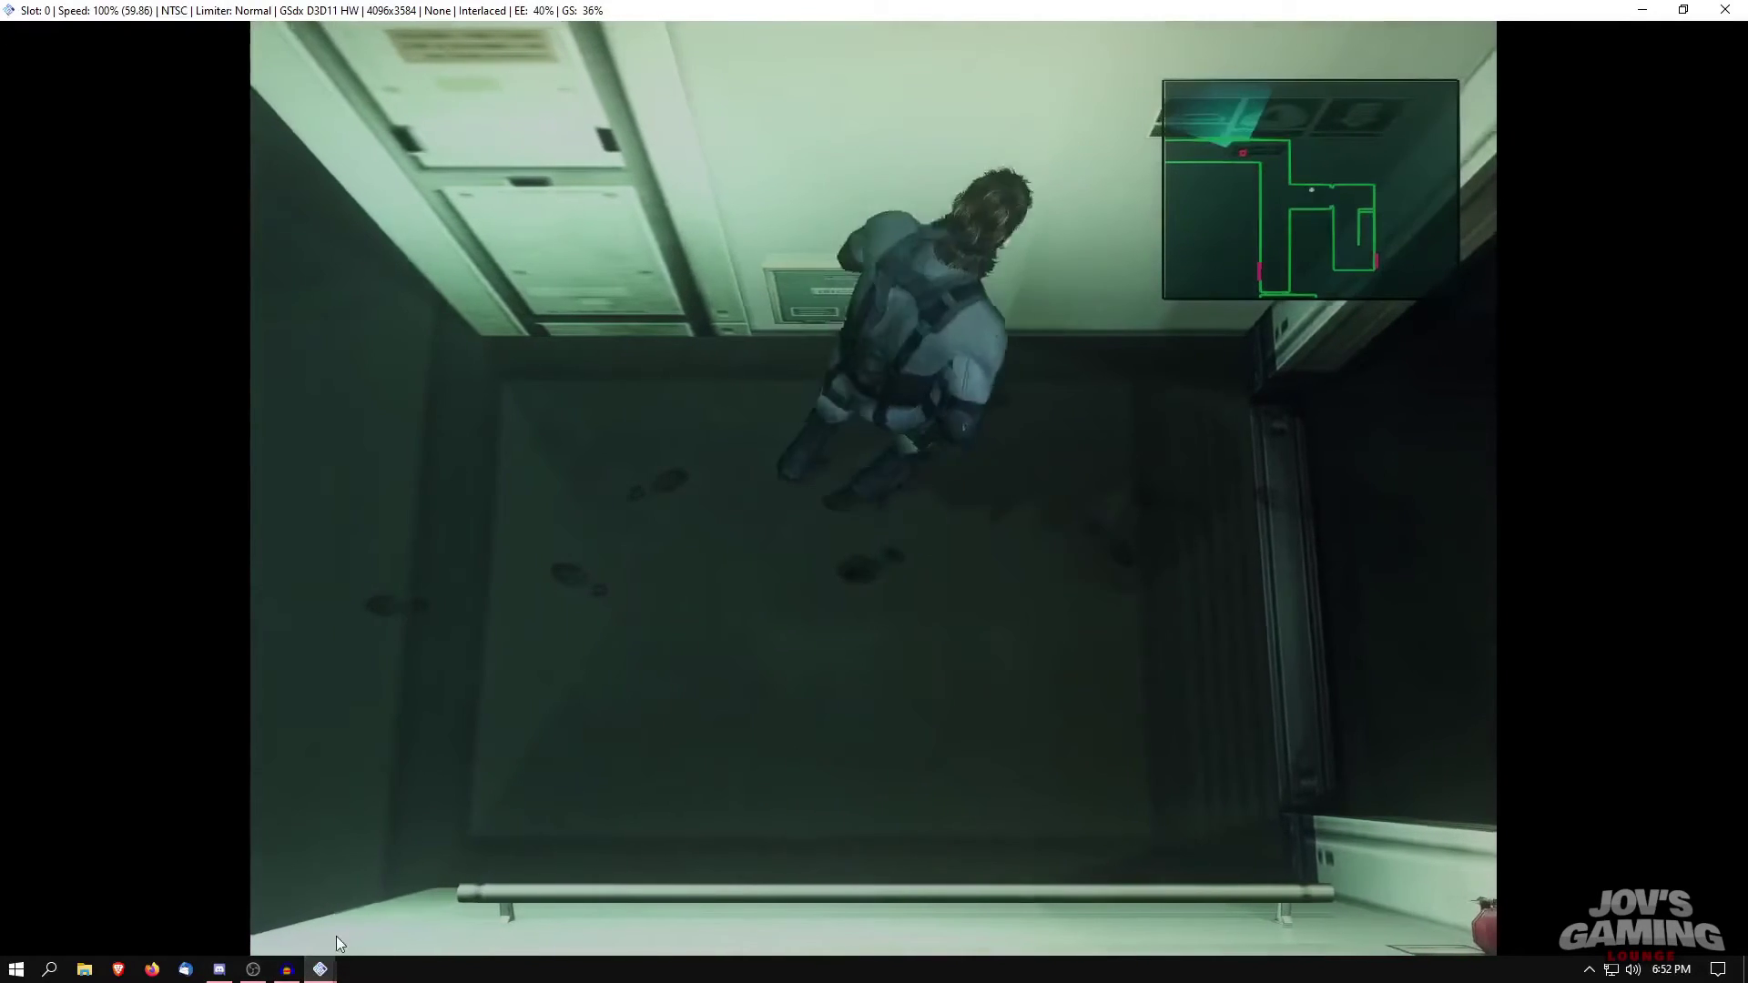
Step: In the emulator's GS window settings, set Aspect Ratio and FMV Aspect Ratio Override to Widescreen (16:9) and apply them
click(319, 969)
click(391, 874)
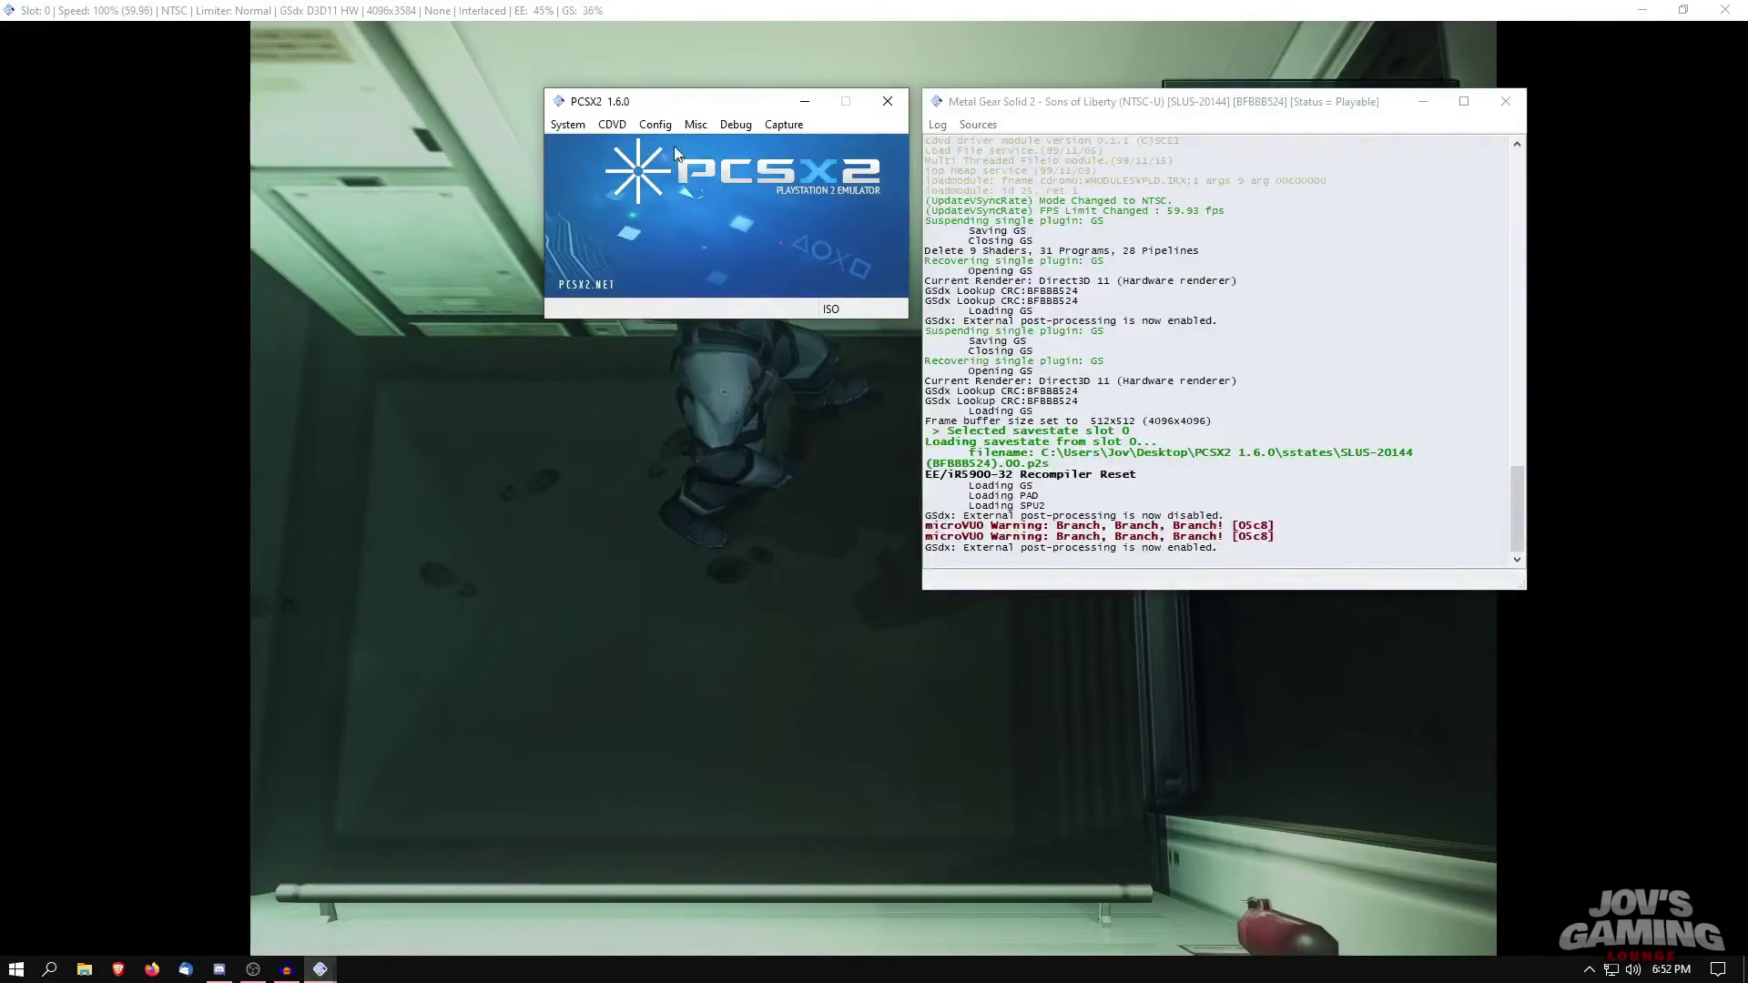
click(655, 124)
mouse_move(750, 215)
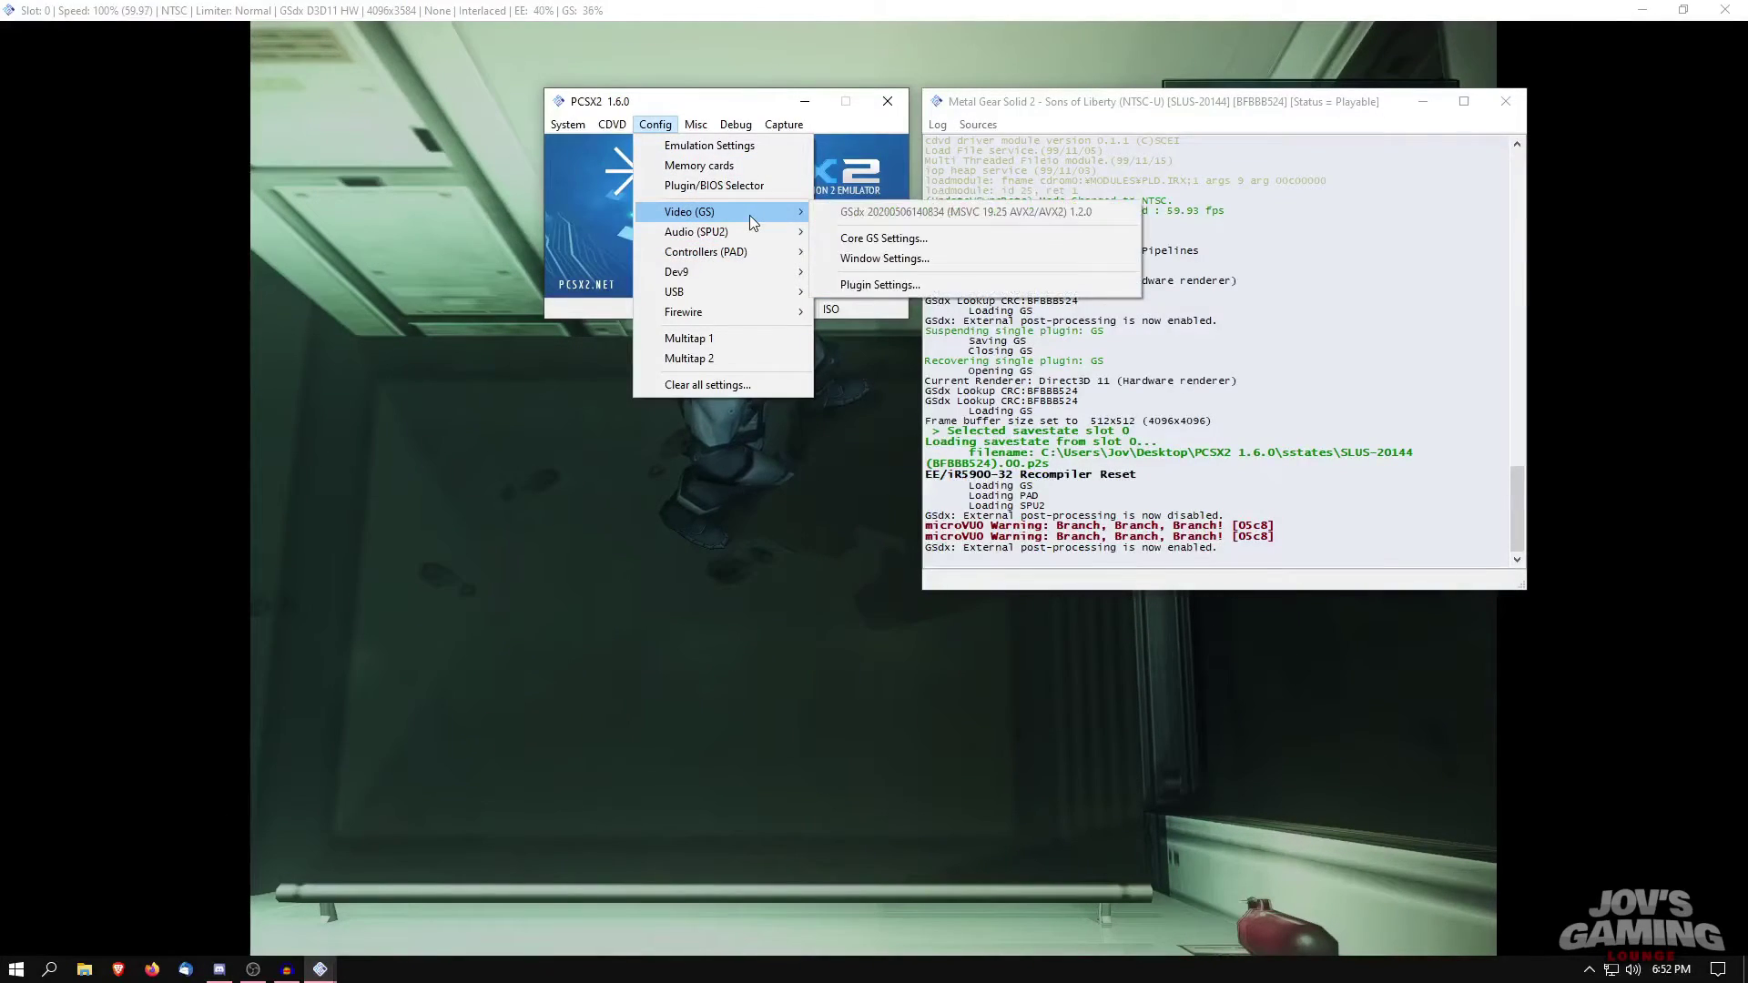
click(956, 260)
click(991, 250)
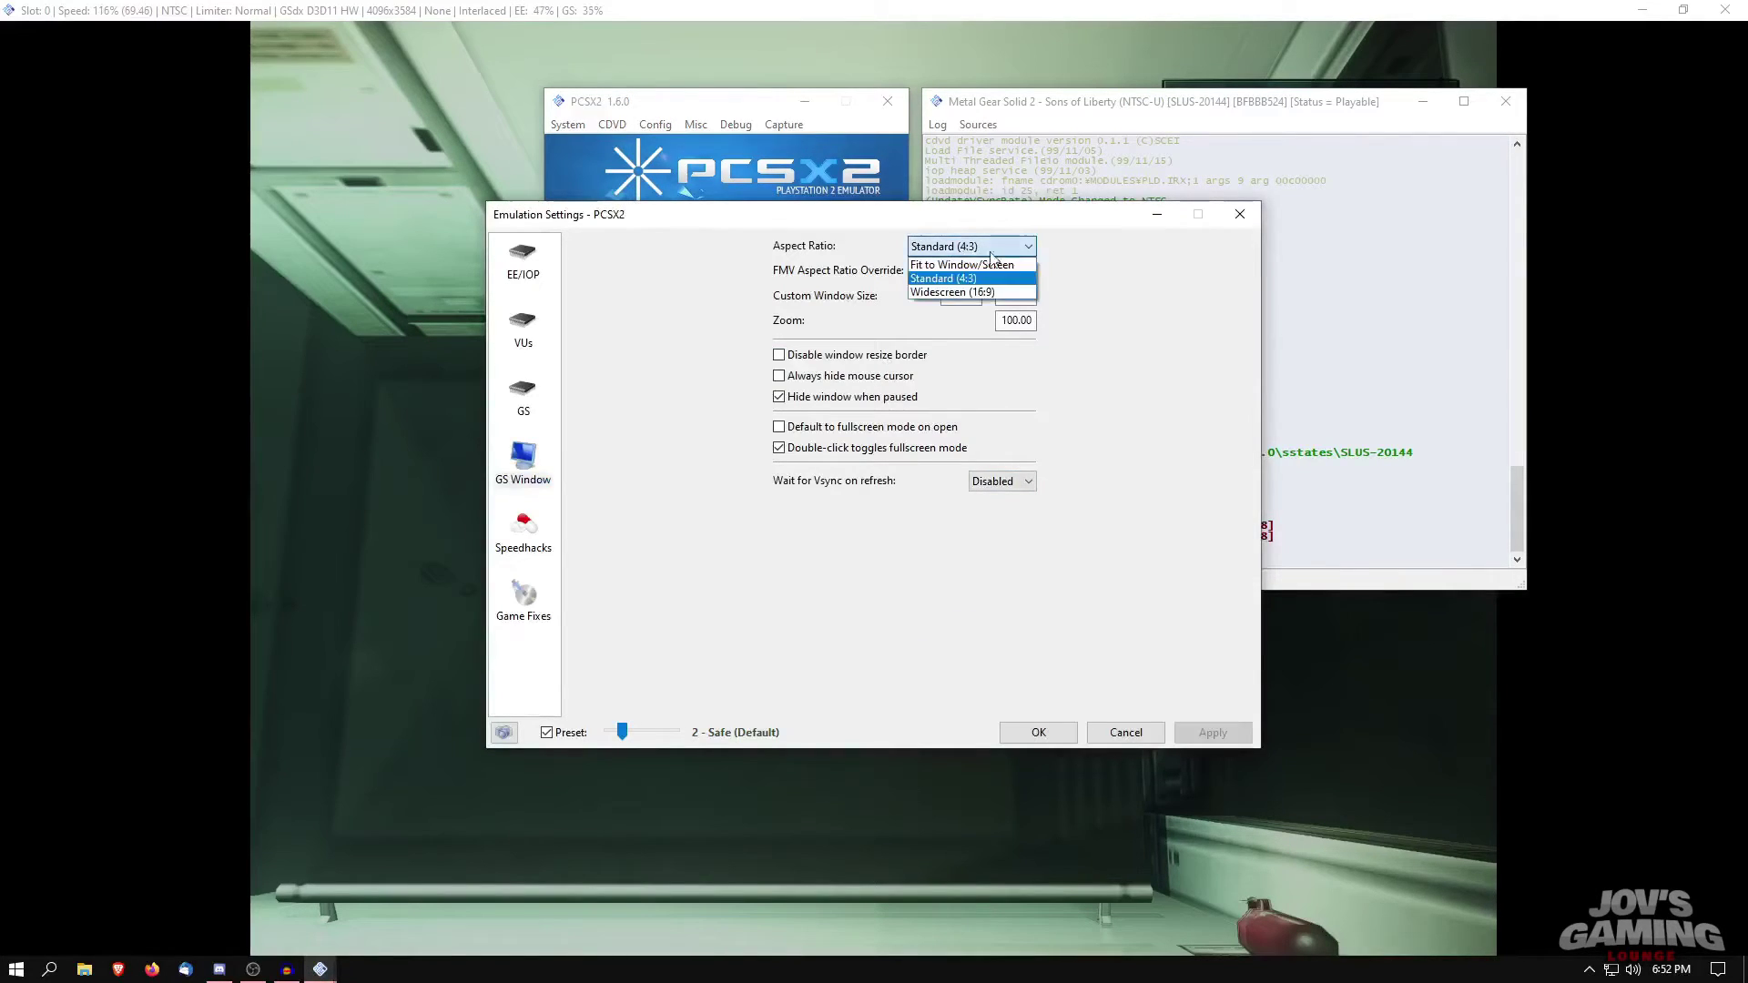
click(966, 291)
click(983, 270)
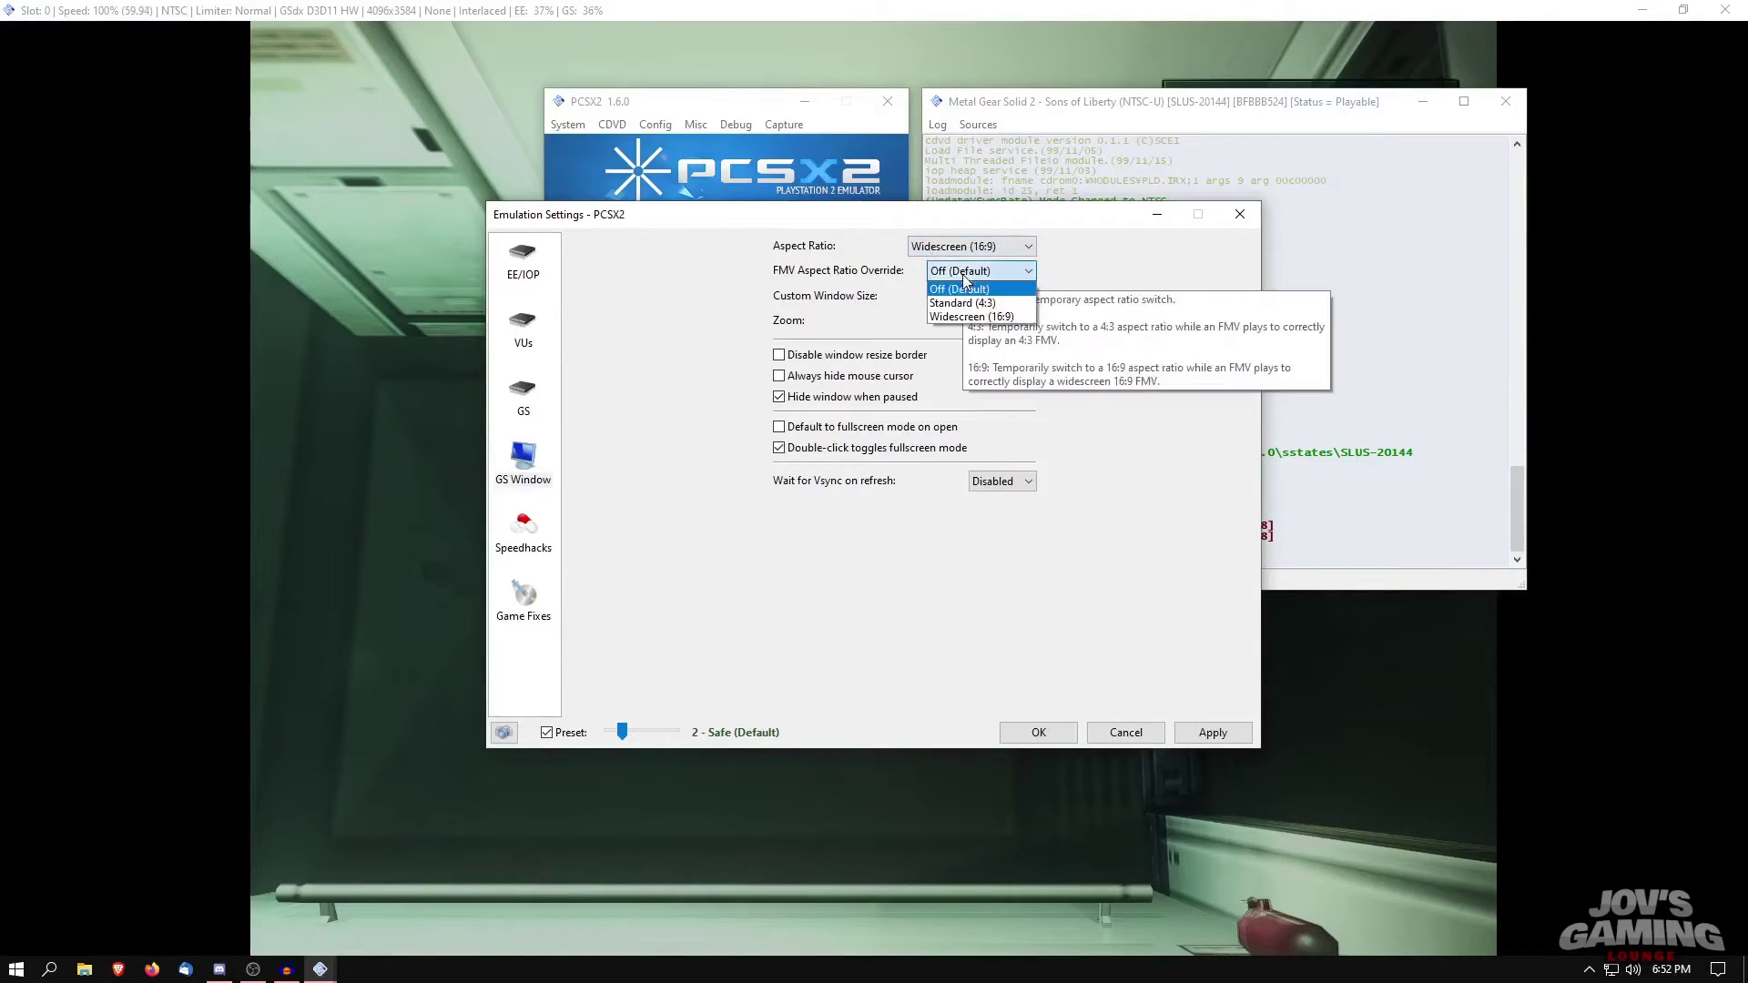
click(1007, 317)
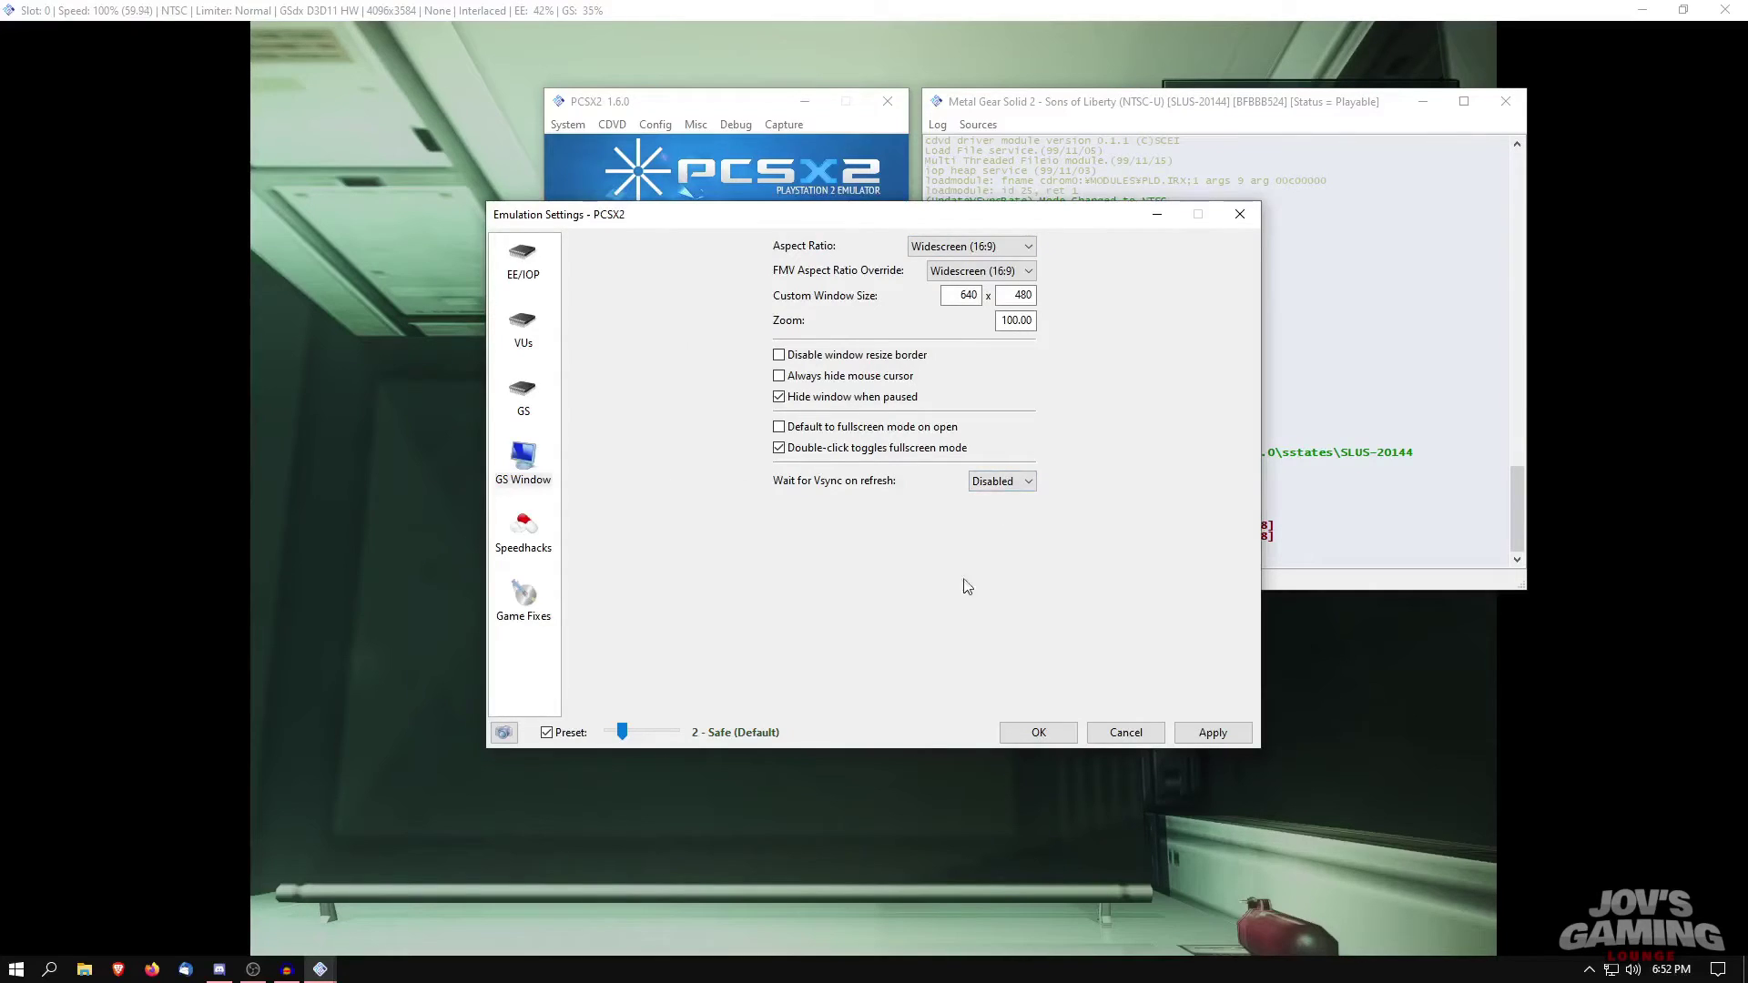
click(1214, 733)
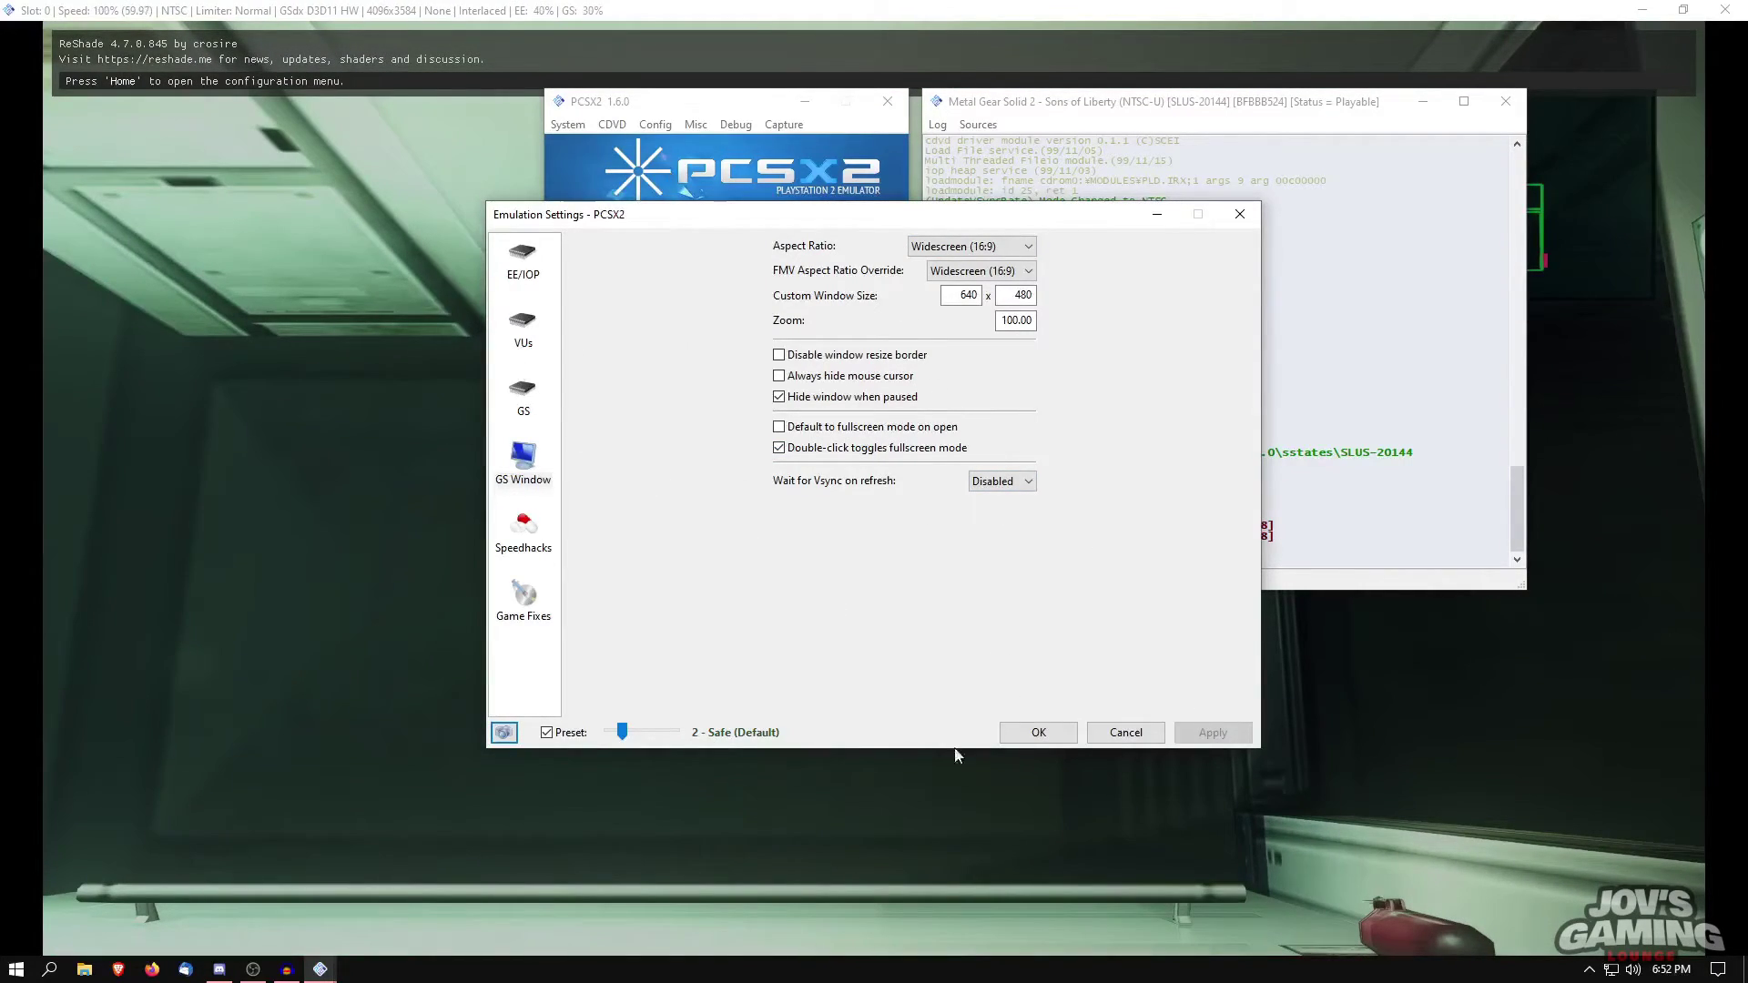
click(1039, 733)
Step: Enable Widescreen Patches for the running game and minimize the emulator's main window
click(569, 125)
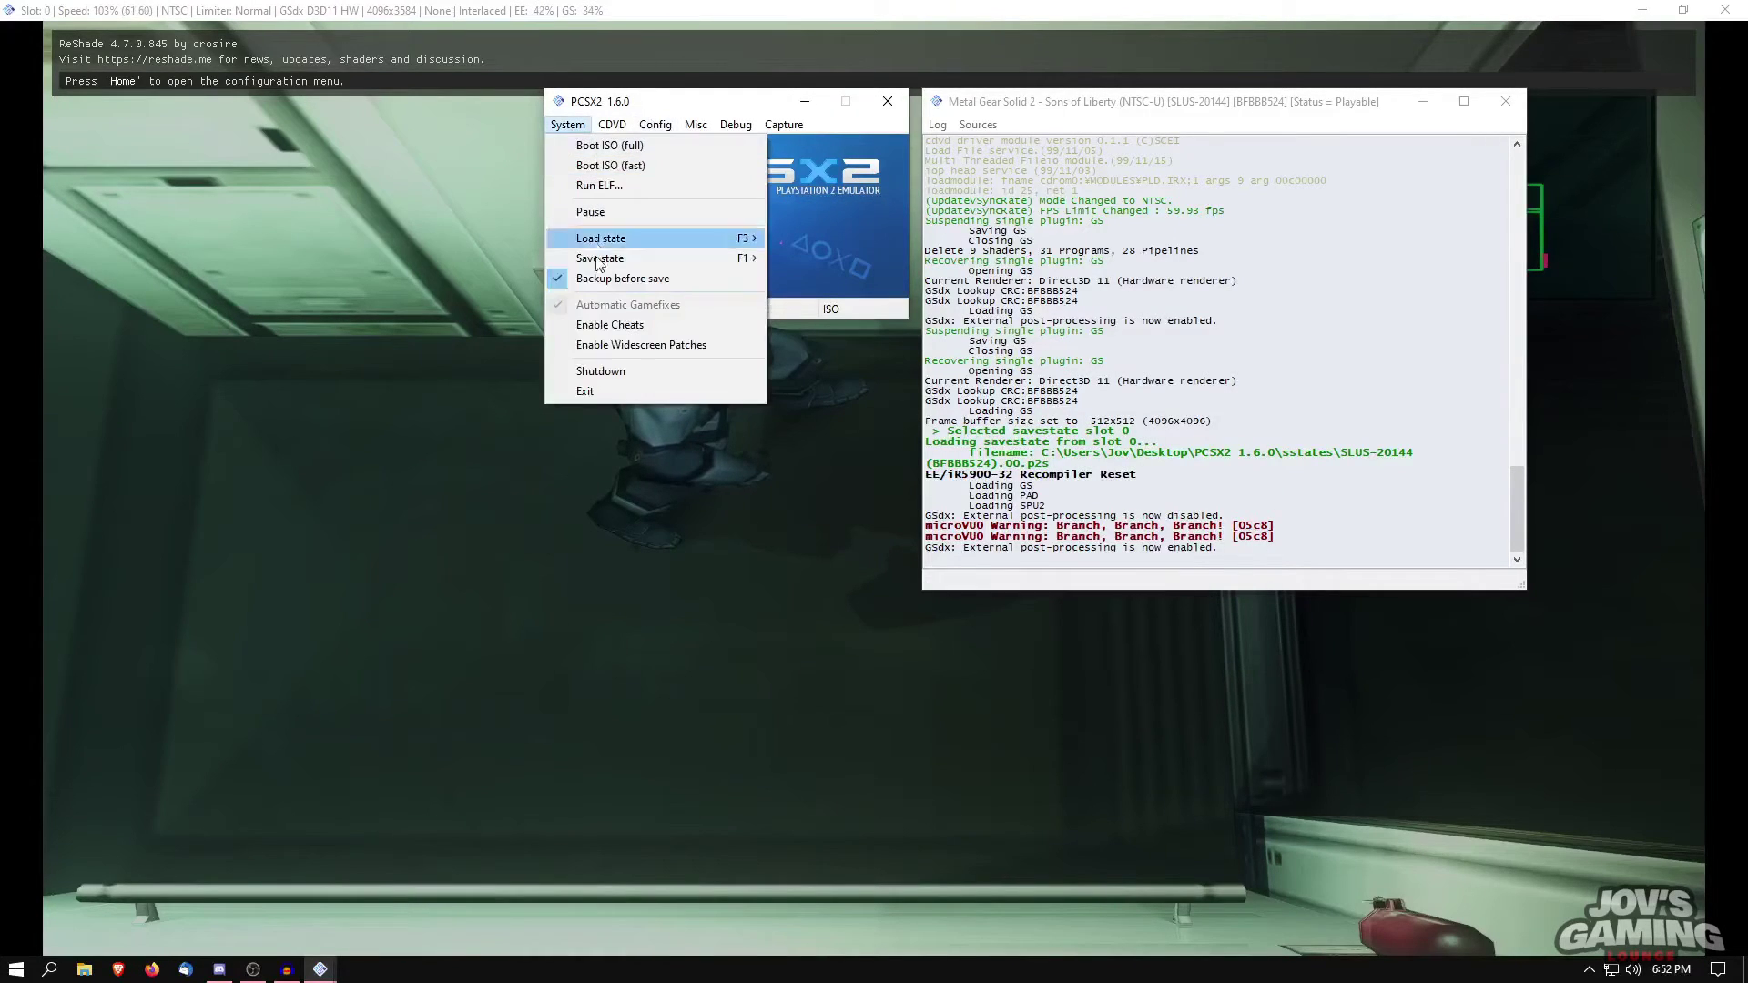
click(692, 347)
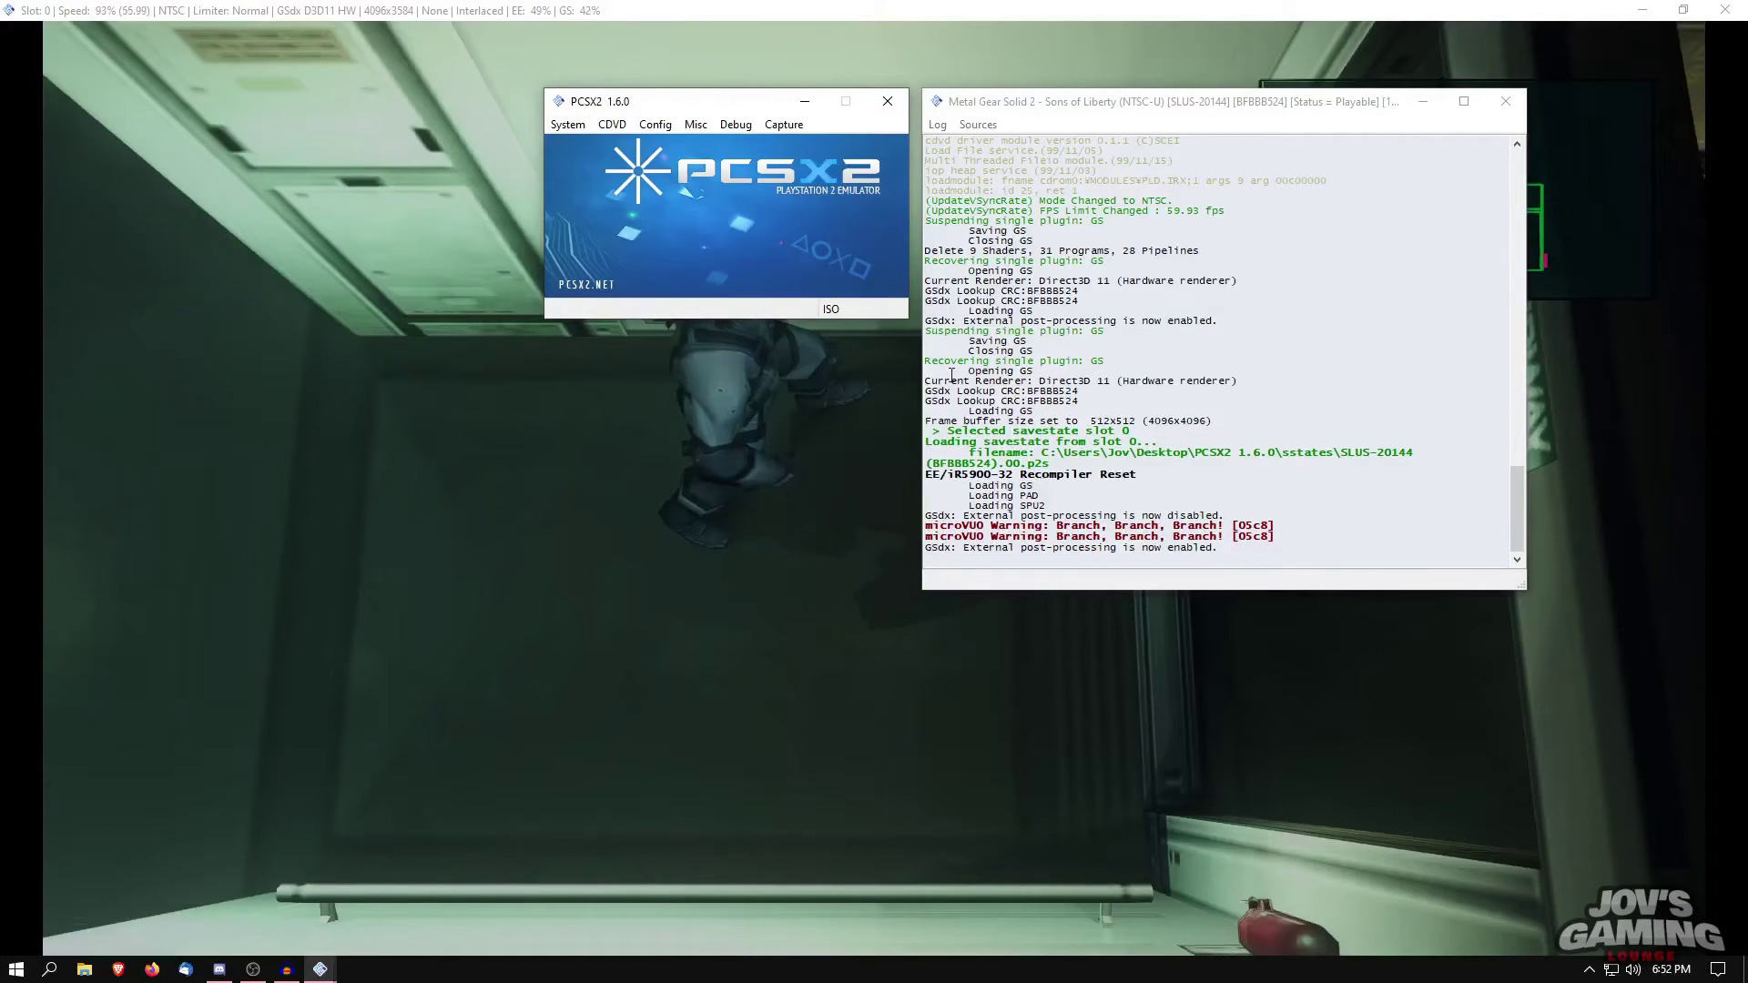
click(805, 101)
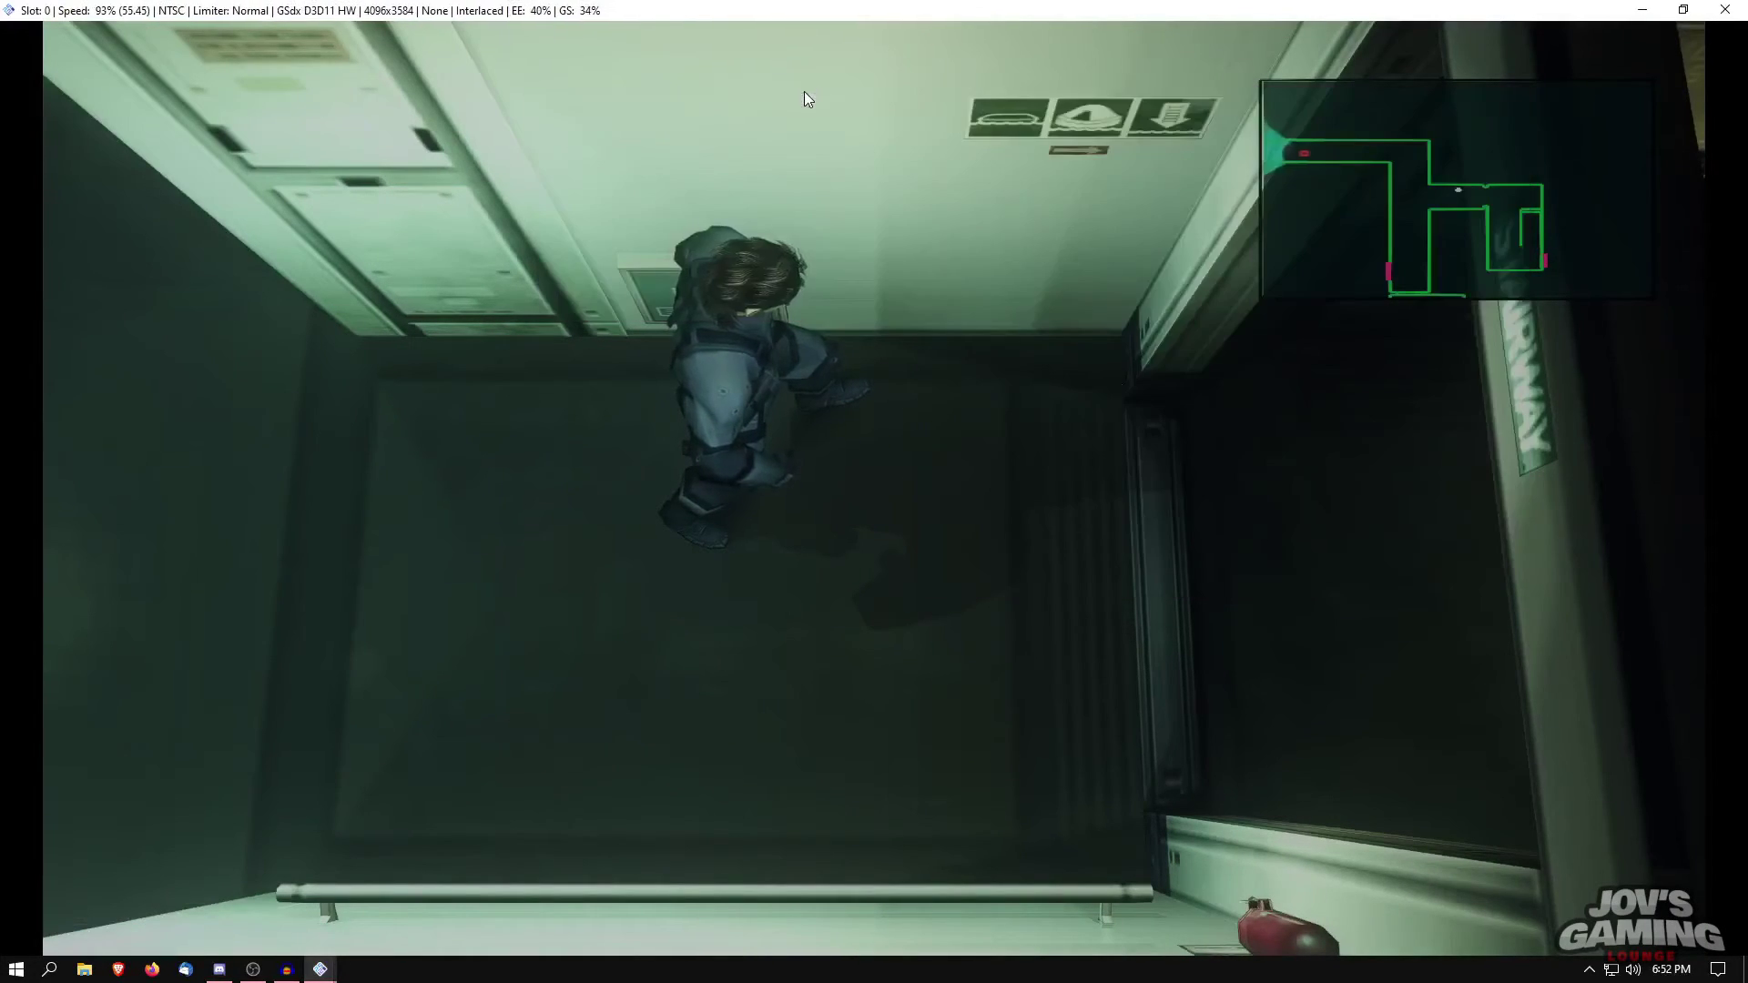
Step: Switch the game to fullscreen and move the character through the corridor to check the widescreen picture
double_click(866, 309)
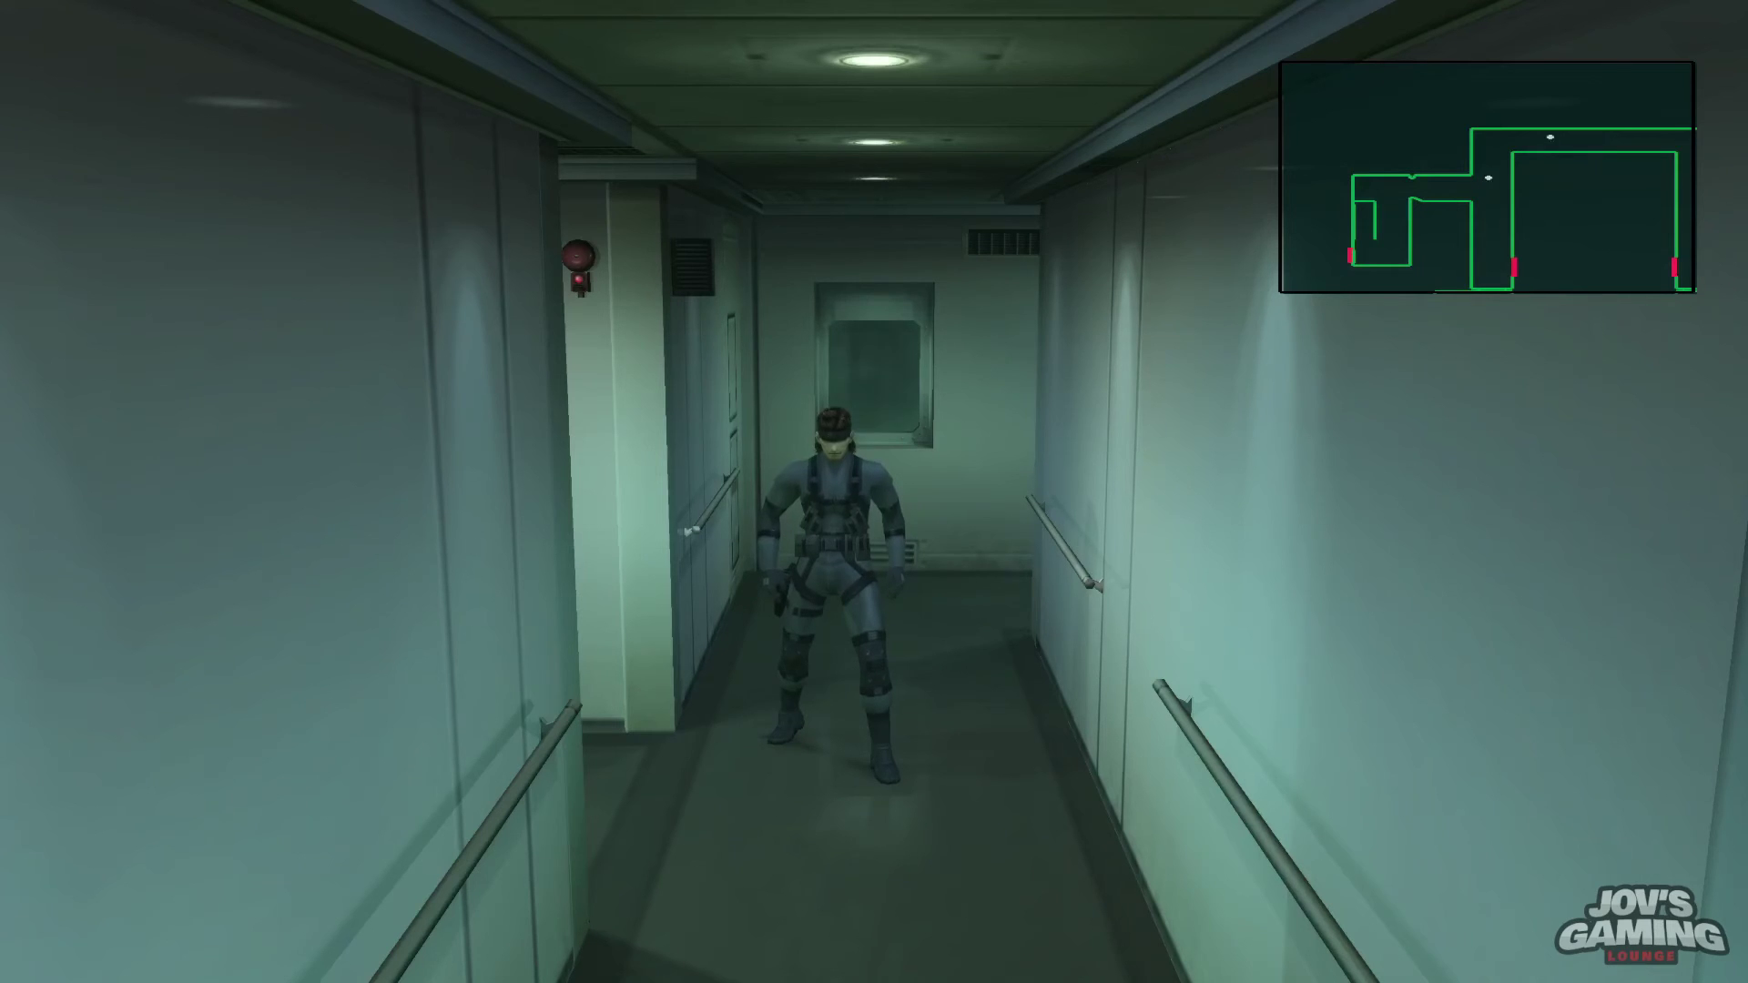
key(Down)
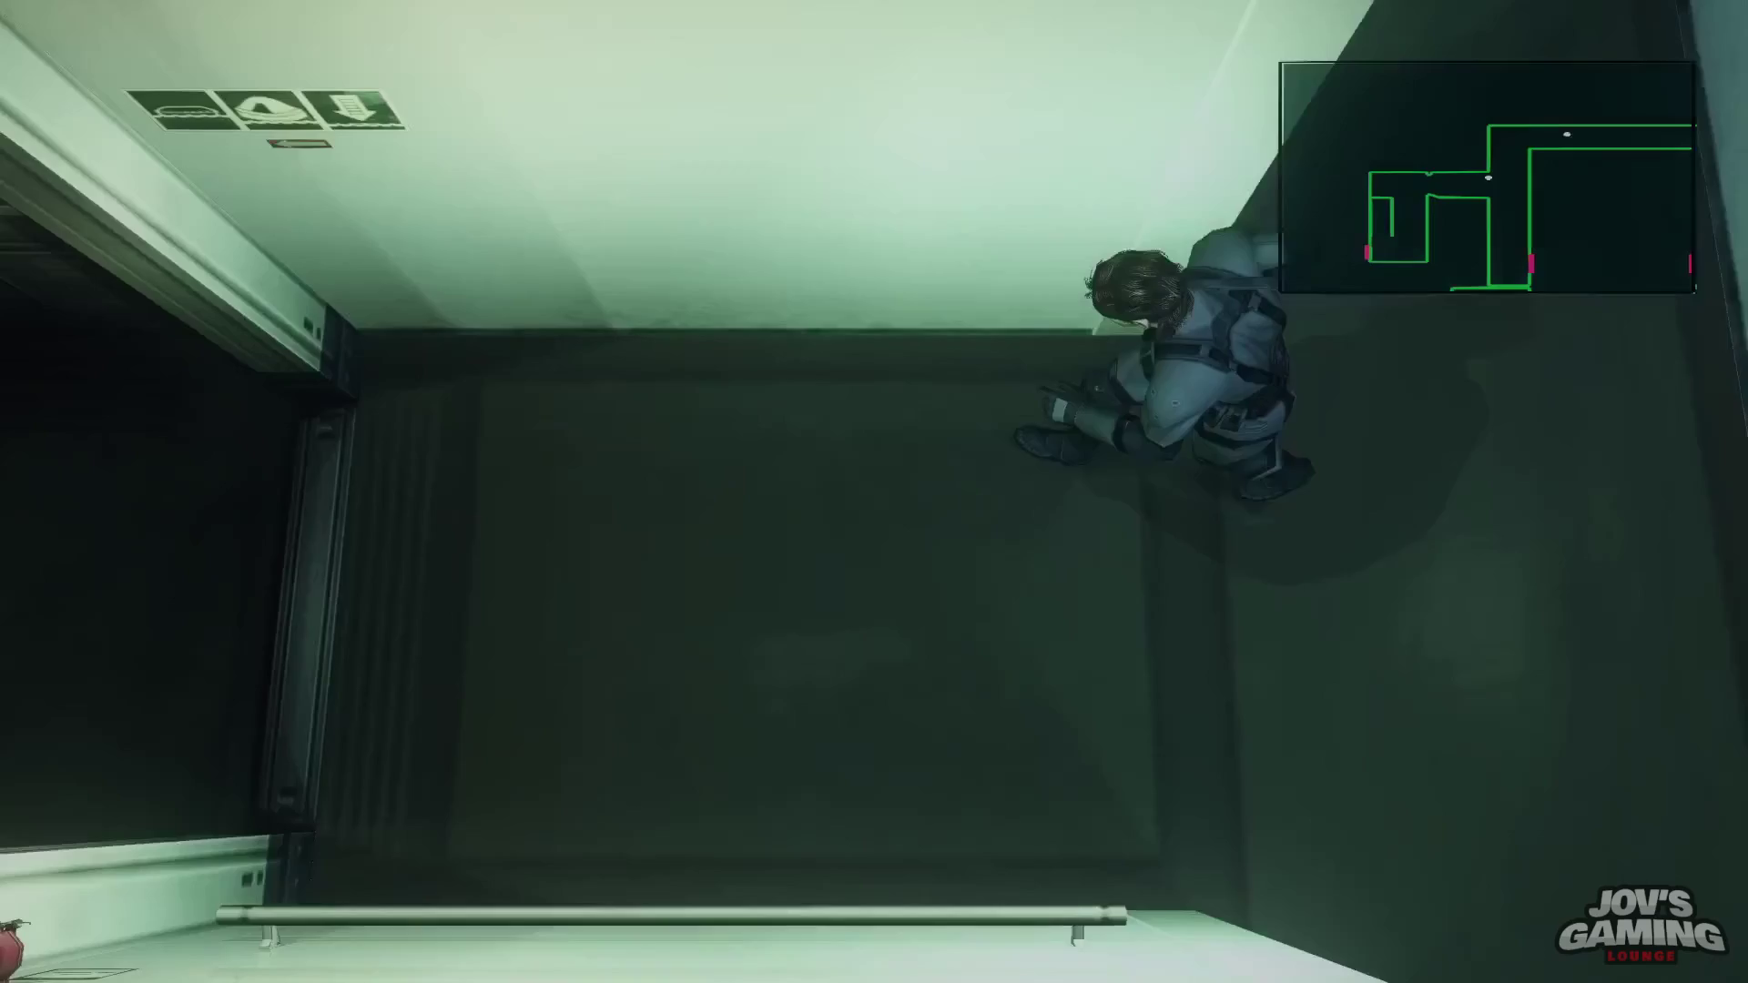
key(Left)
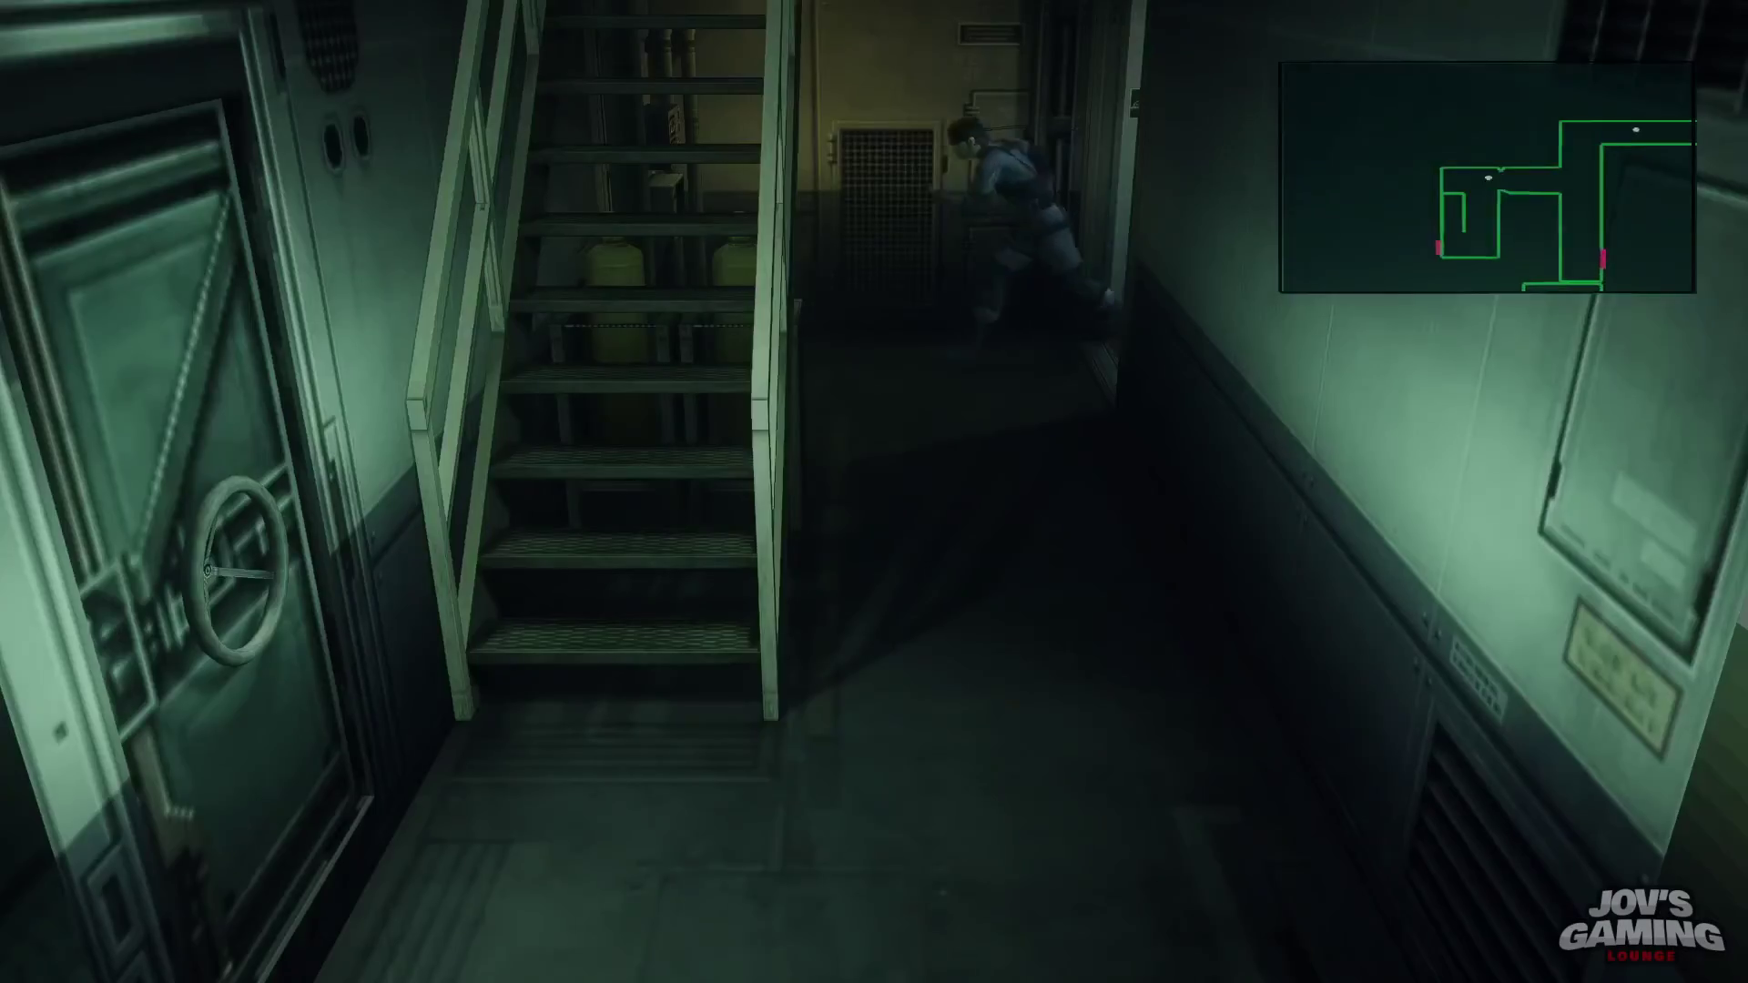